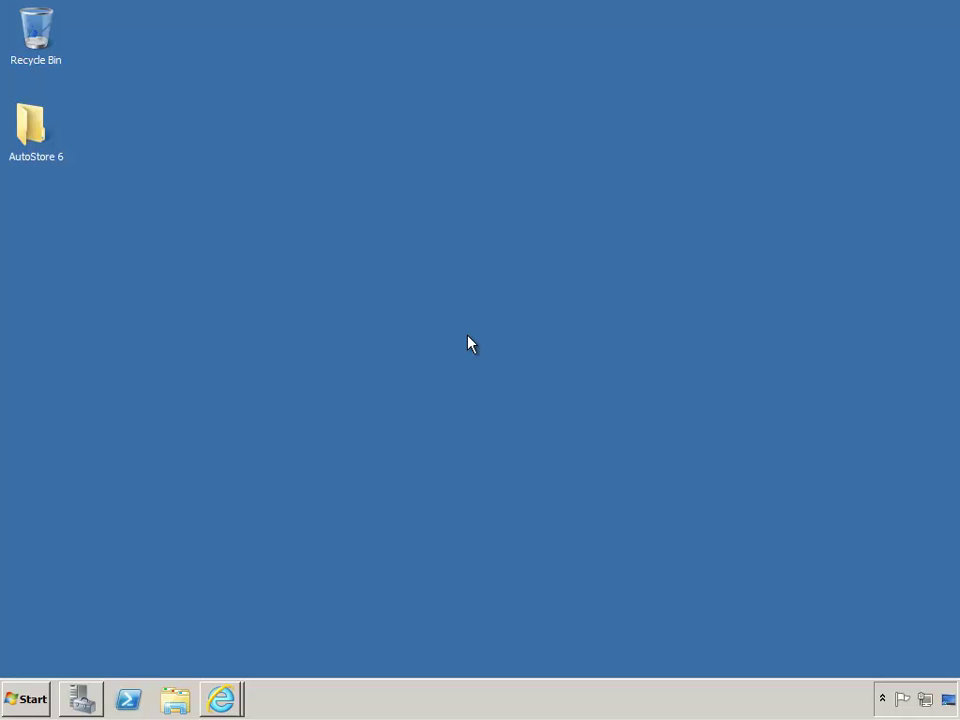
Browse the AutoStore 6 subfolders 01 Documentation through 04 Updates, then minimize the window and open Start
{"action": "double_click", "coordinate": [32, 138]}
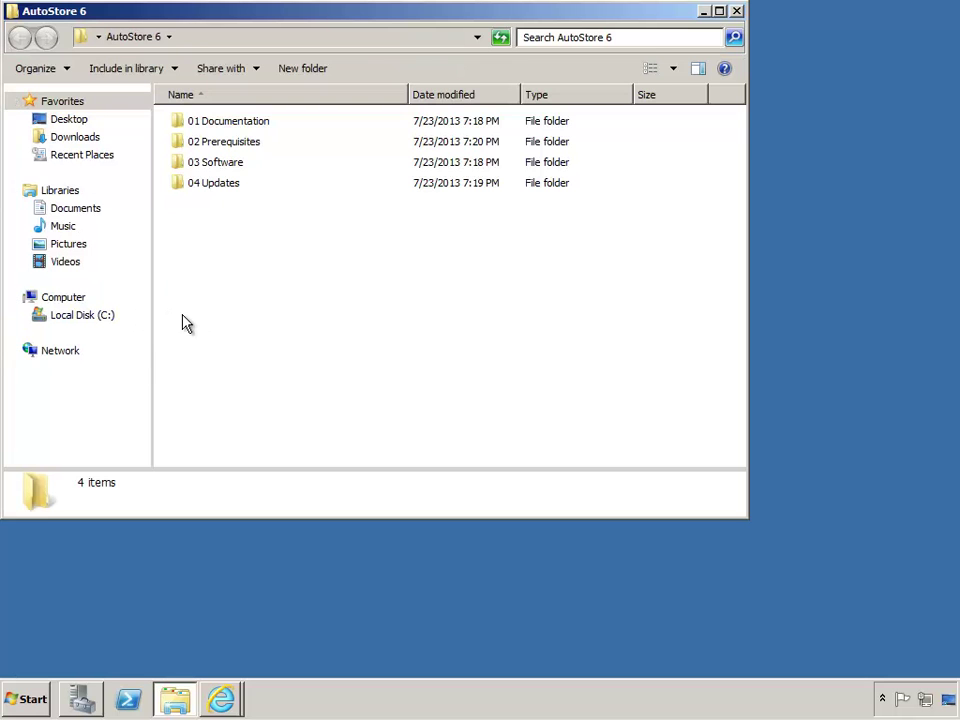
{"action": "left_click", "coordinate": [252, 123]}
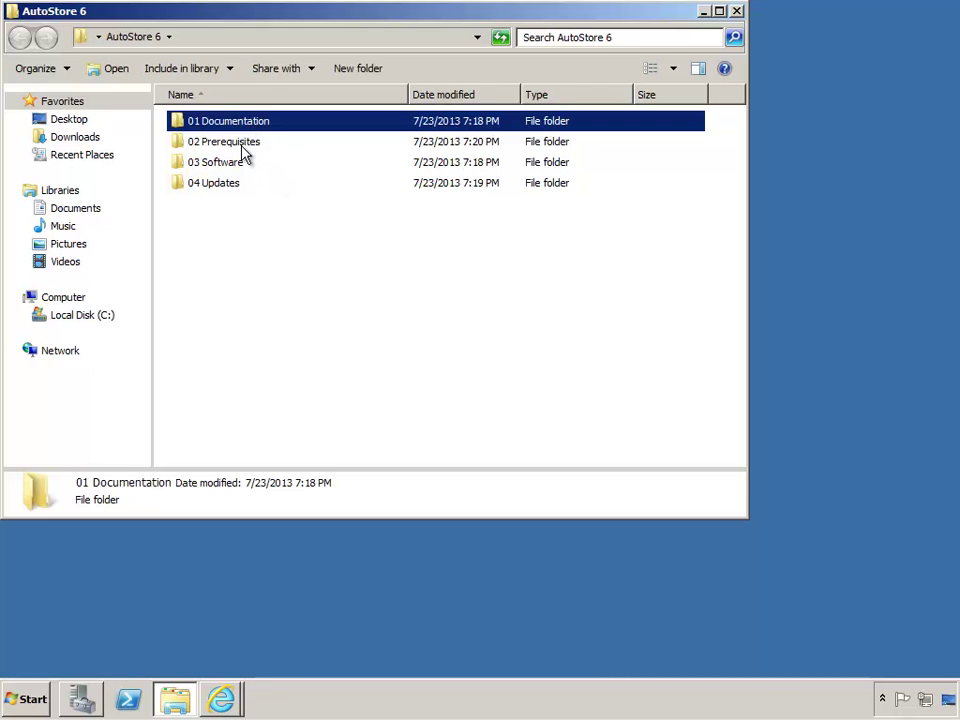
{"action": "left_click", "coordinate": [241, 146]}
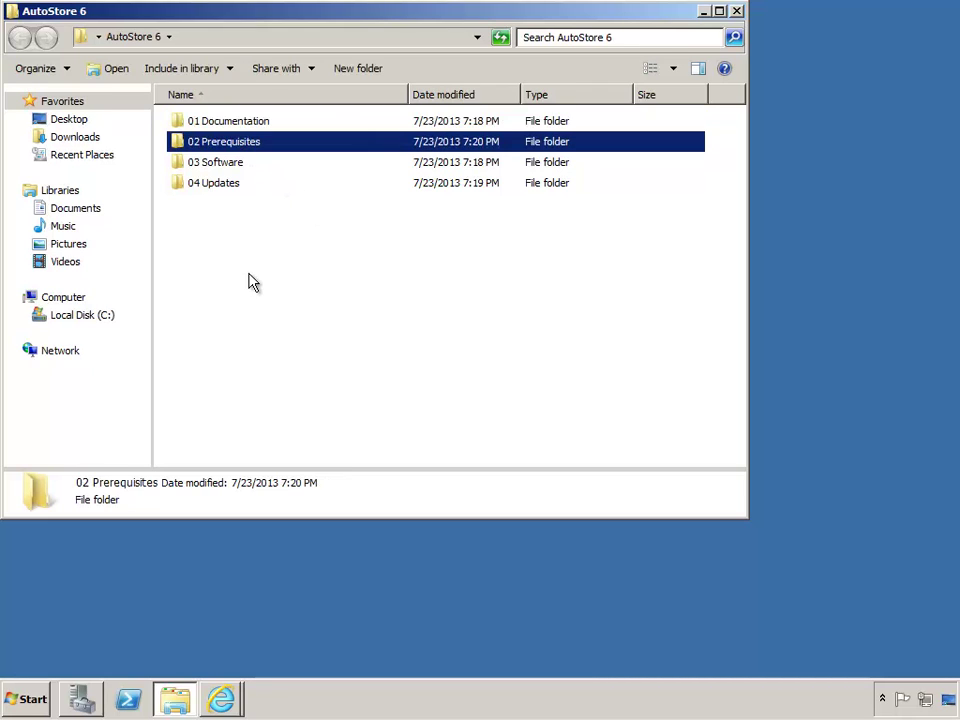
{"action": "left_click", "coordinate": [228, 165]}
{"action": "left_click", "coordinate": [225, 190]}
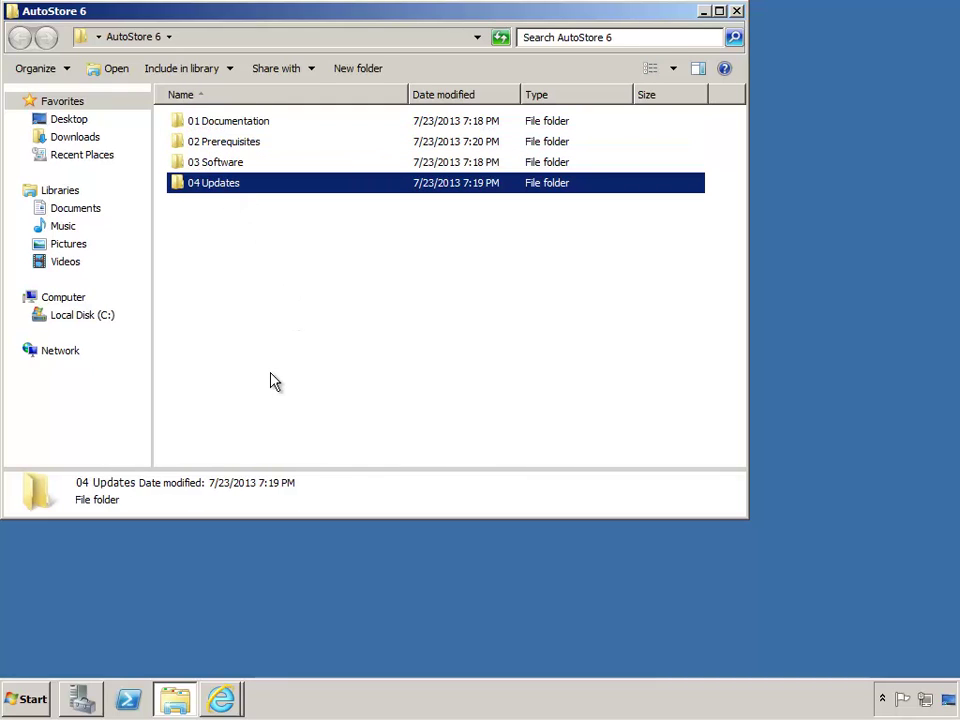
{"action": "left_click", "coordinate": [704, 14]}
{"action": "left_click", "coordinate": [27, 700]}
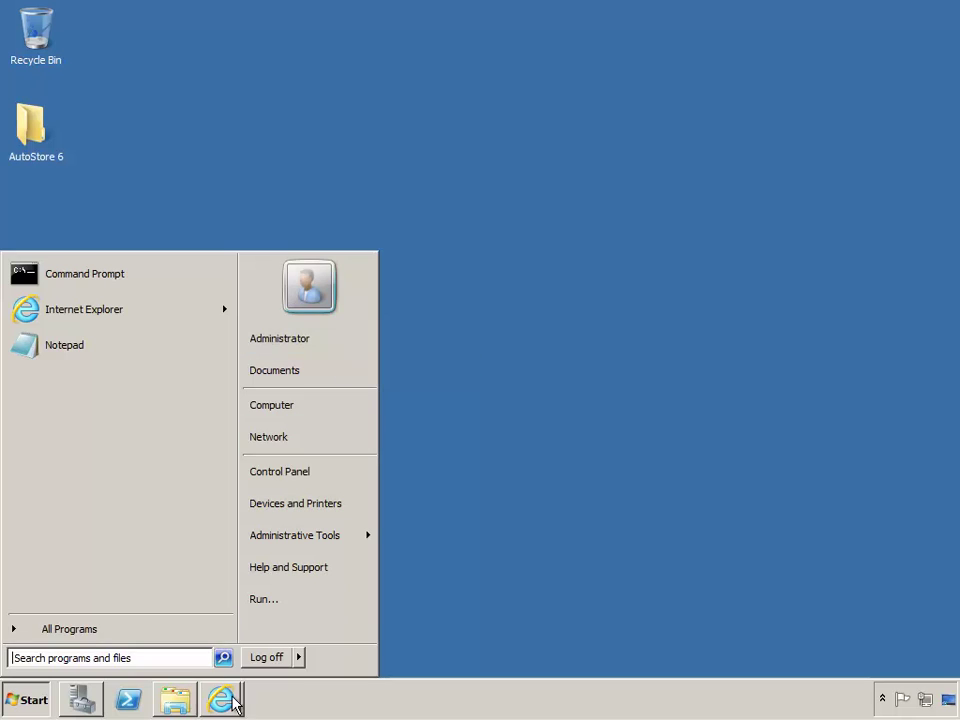
Confirm the Administrators group lists only Administrator, then minimize Server Manager
{"action": "left_click", "coordinate": [92, 700]}
{"action": "double_click", "coordinate": [220, 120]}
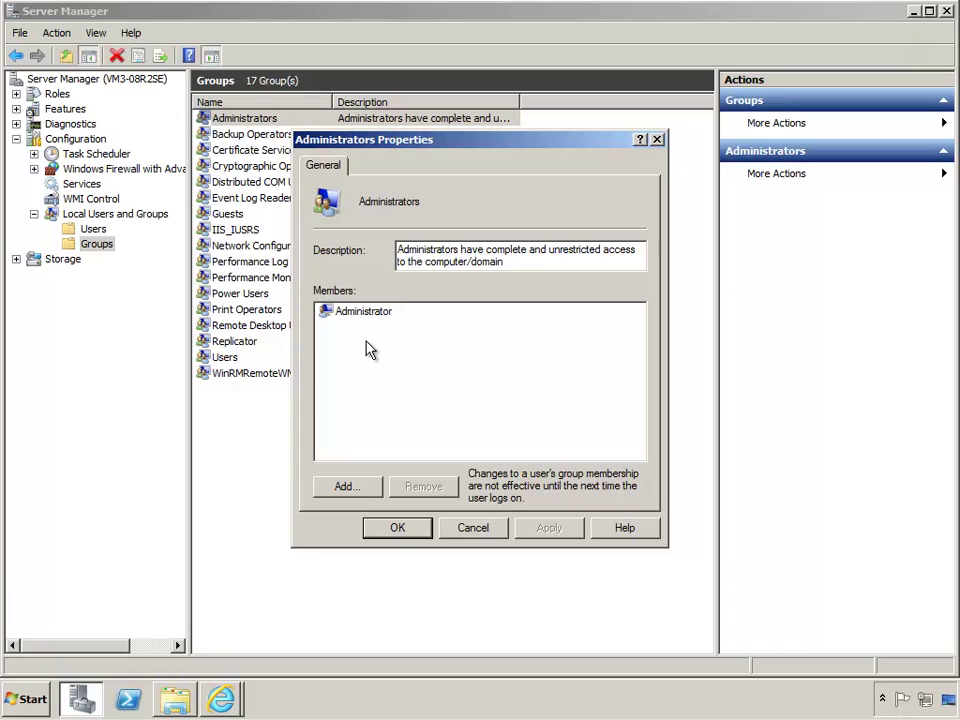
{"action": "left_click", "coordinate": [398, 528]}
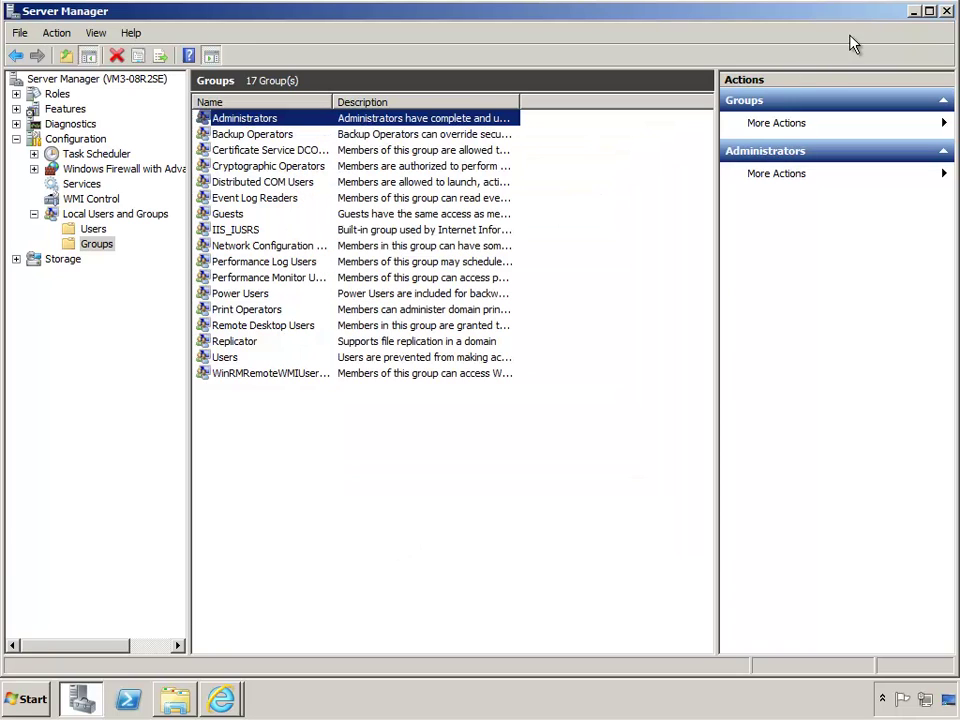
{"action": "left_click", "coordinate": [915, 12]}
Read the NSi AutoStore 6.0 System Requirements page, then minimize Internet Explorer
{"action": "left_click", "coordinate": [228, 702]}
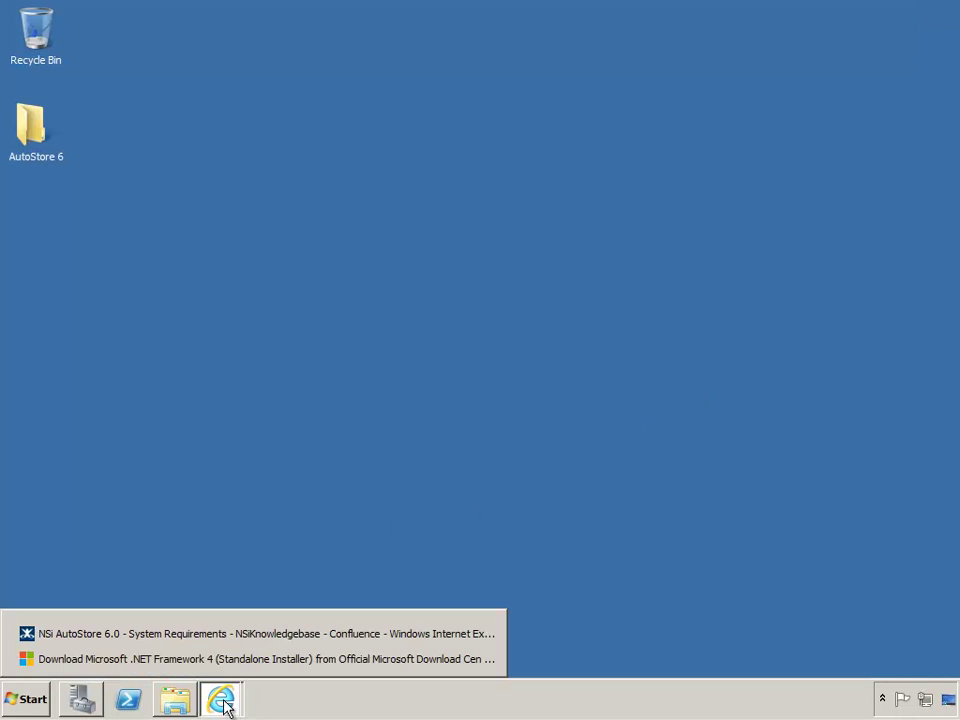
{"action": "left_click", "coordinate": [214, 638]}
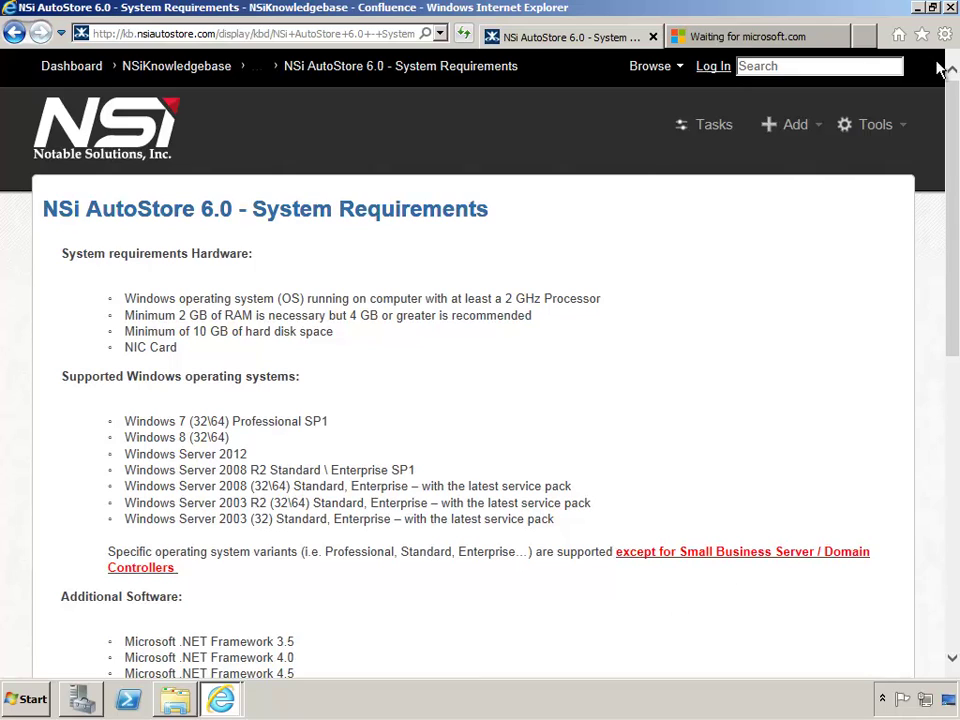
{"action": "left_click", "coordinate": [918, 9]}
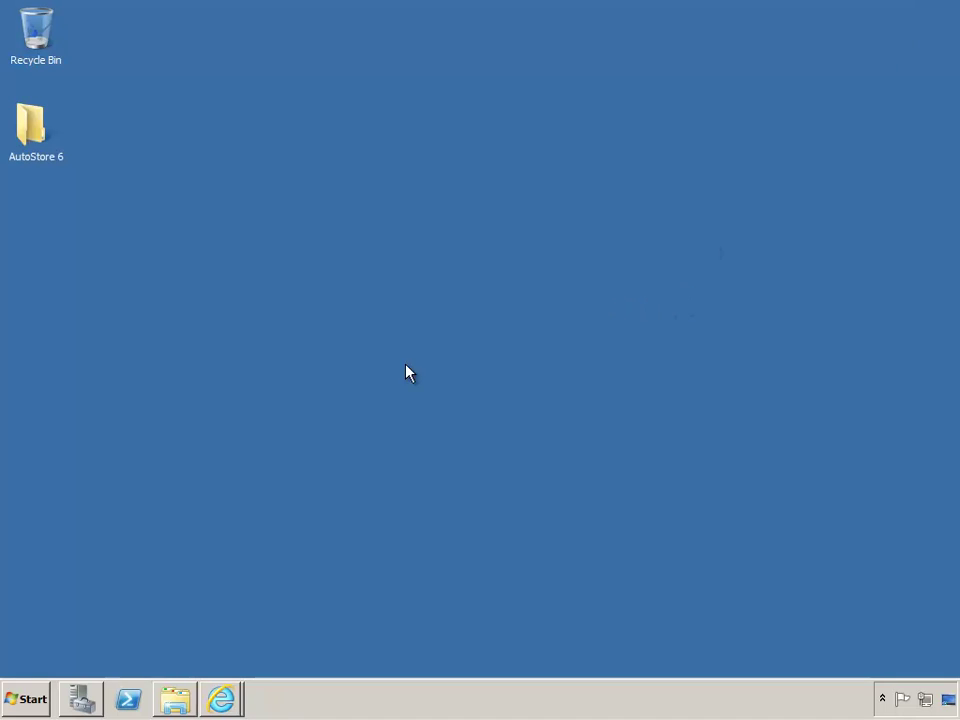
Restore Server Manager and view the Services list in Standard view
{"action": "left_click", "coordinate": [20, 699]}
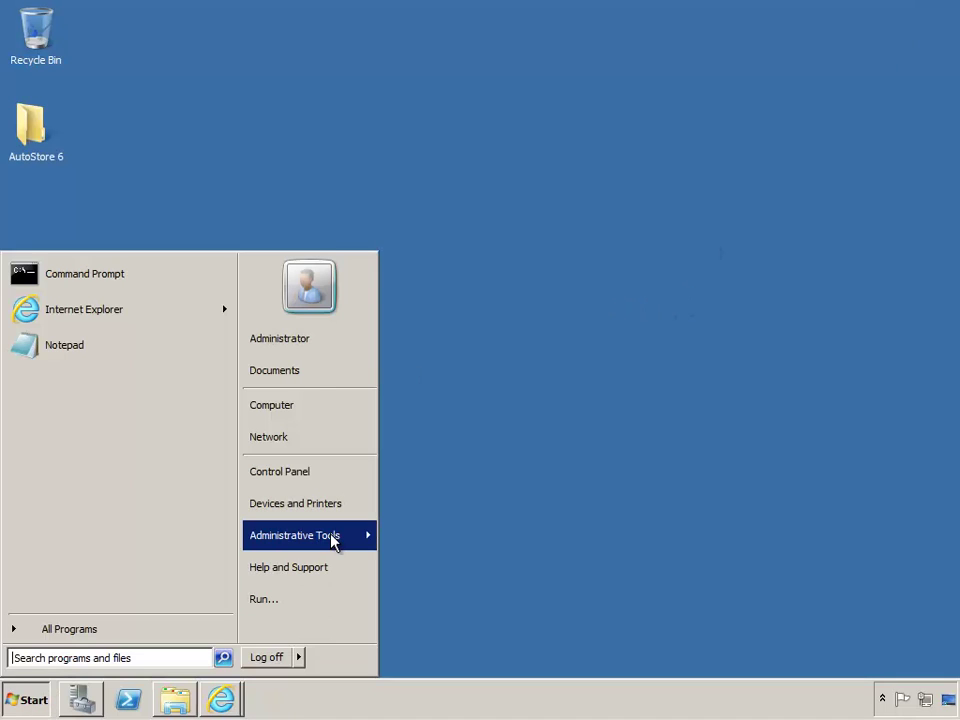
{"action": "mouse_move", "coordinate": [331, 536]}
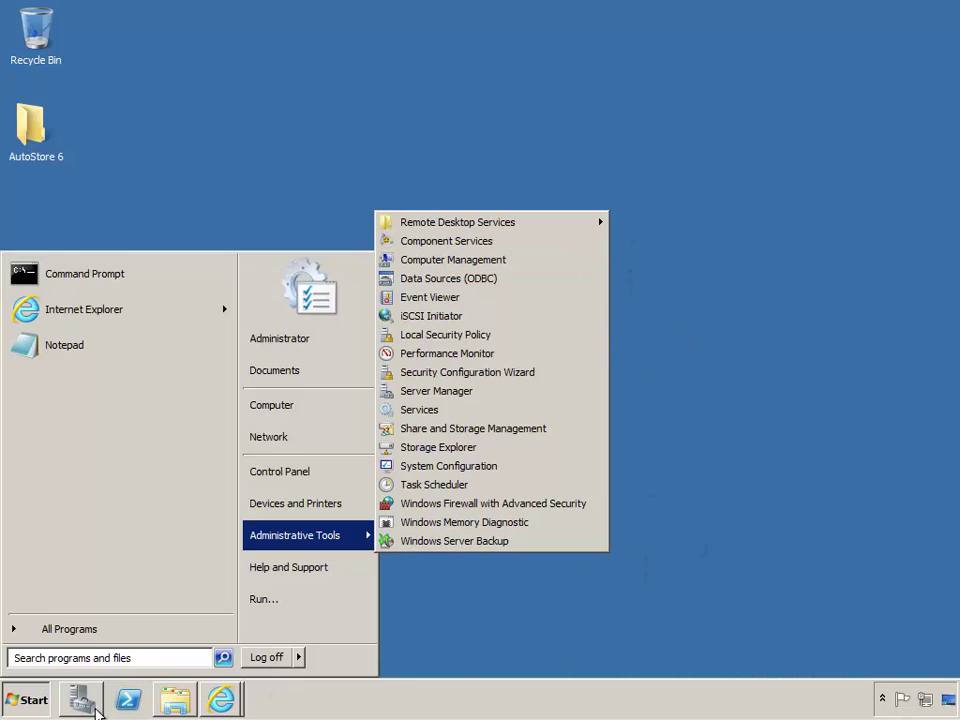
{"action": "left_click", "coordinate": [84, 704]}
{"action": "key", "text": "Up"}
{"action": "key", "text": "Up"}
{"action": "key", "text": "Up"}
{"action": "key", "text": "Up"}
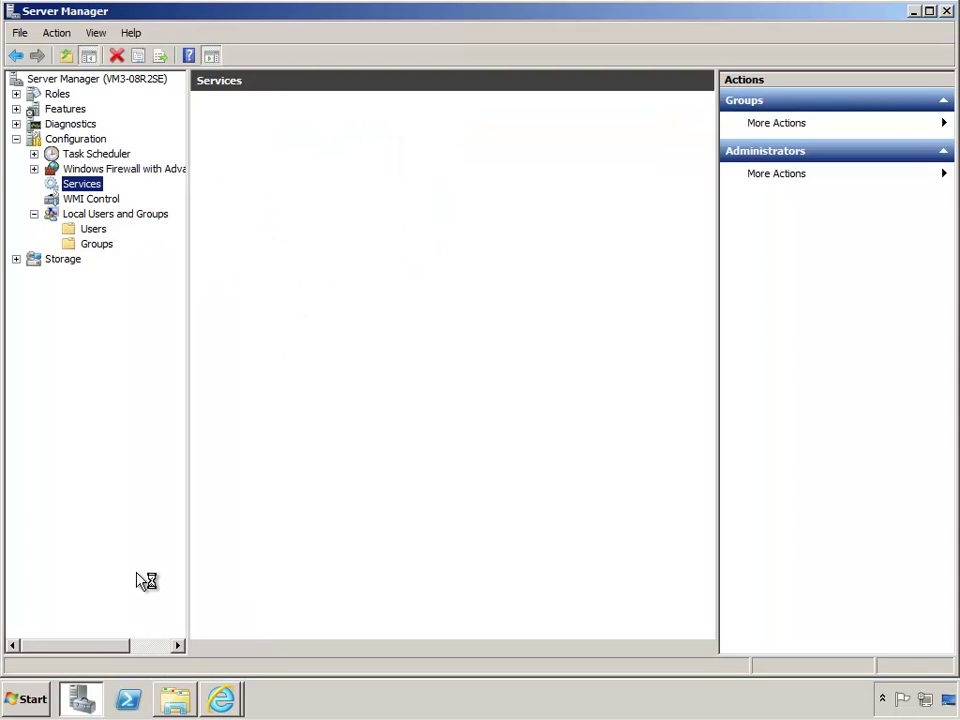
{"action": "left_click", "coordinate": [284, 649]}
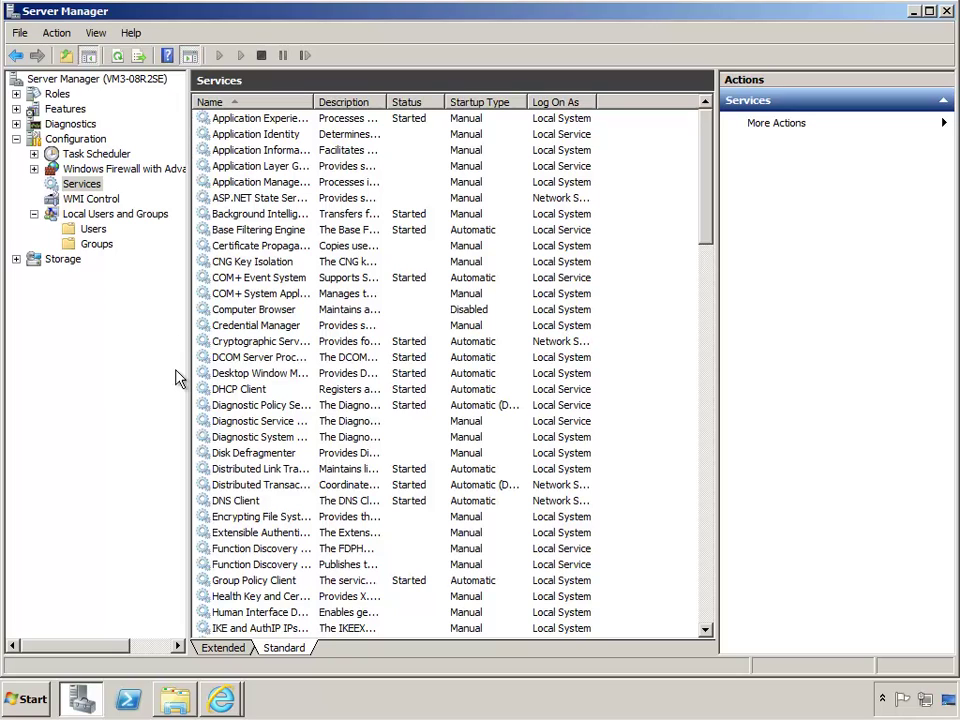
Review the server summary (0 of 17 roles, 1 of 41 features), then minimize Server Manager
{"action": "left_click", "coordinate": [46, 78]}
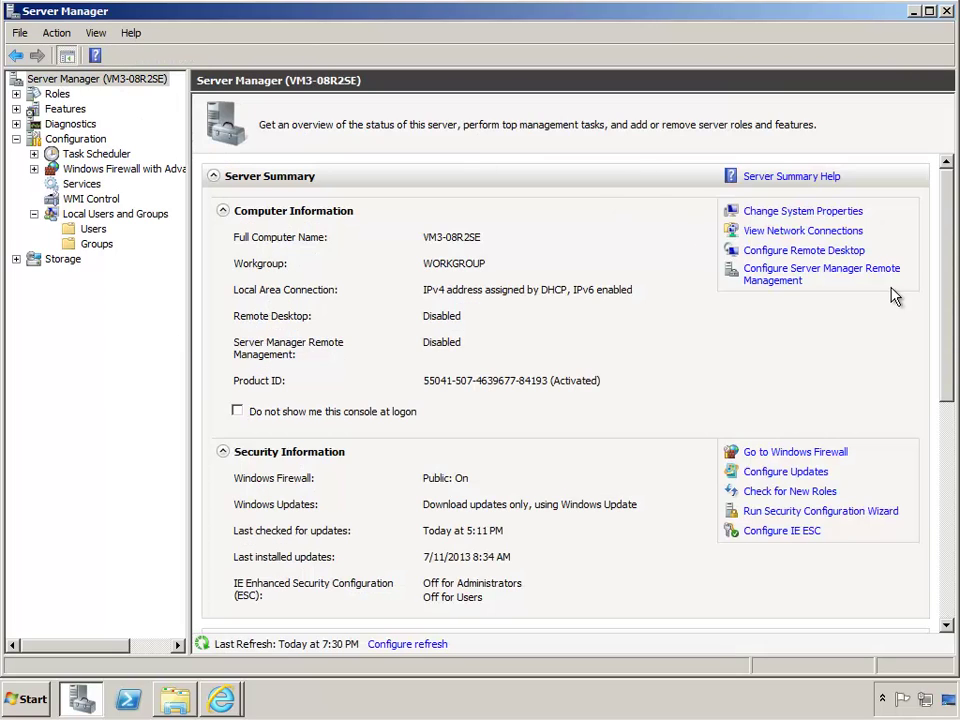
{"action": "left_click", "coordinate": [951, 561]}
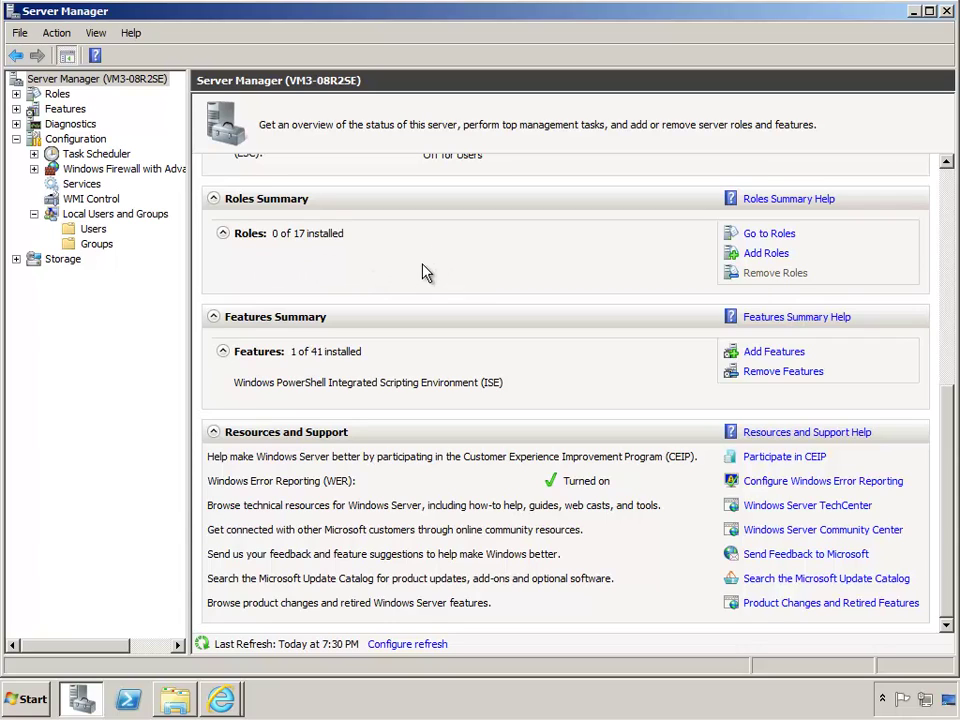
{"action": "left_click", "coordinate": [915, 12]}
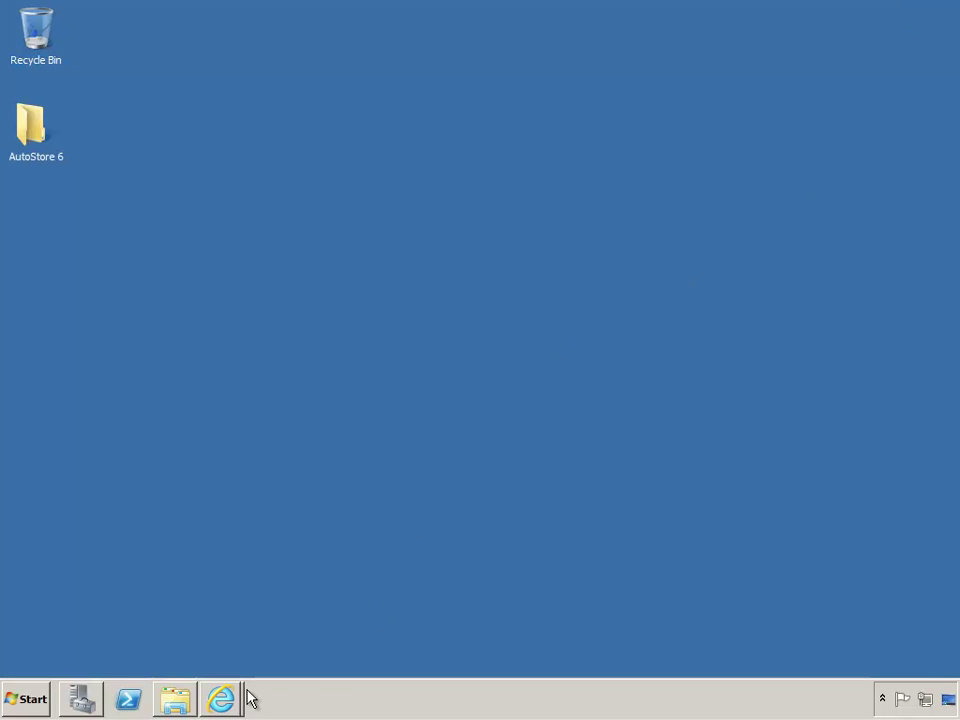
Check in Computer that Local Disk (C:) has 18.4 GB free of 40.0 GB, then close it
{"action": "left_click", "coordinate": [45, 700]}
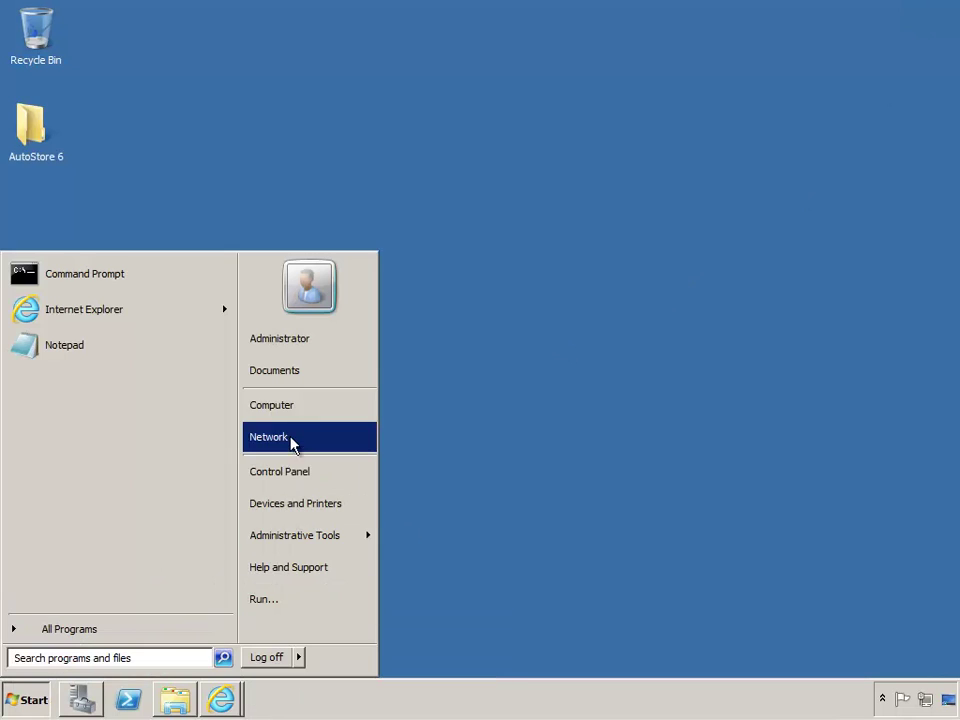
{"action": "left_click", "coordinate": [300, 410]}
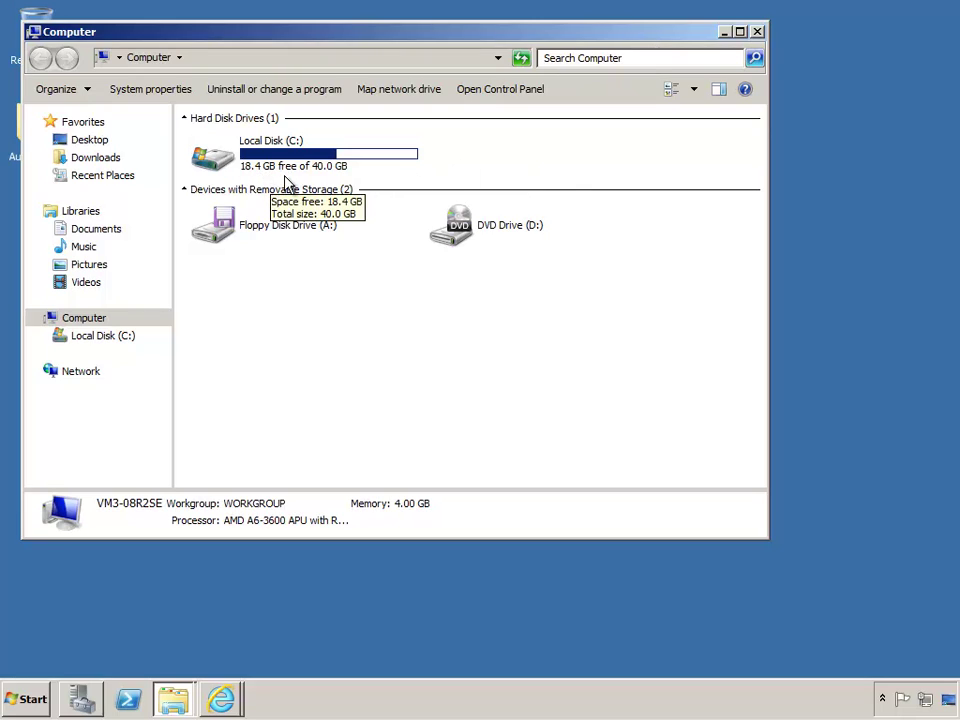
{"action": "left_click", "coordinate": [758, 31]}
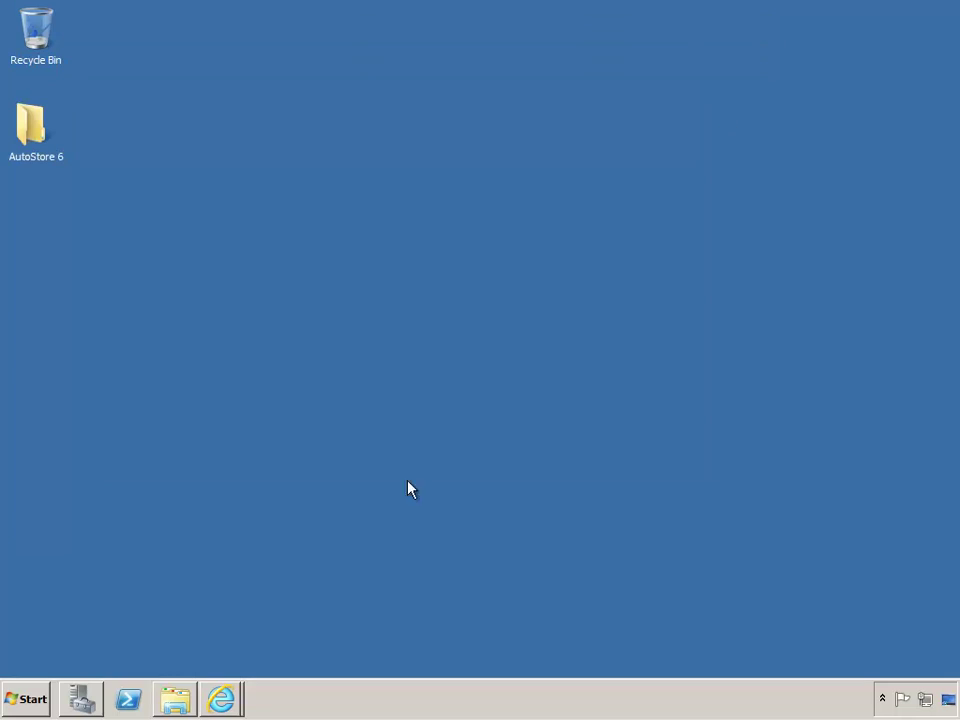
Open the Computer's System properties showing Windows Server 2008 R2 SP1, 4.00 GB RAM, 64-bit
{"action": "left_click", "coordinate": [26, 699]}
{"action": "right_click", "coordinate": [334, 406]}
{"action": "left_click", "coordinate": [395, 535]}
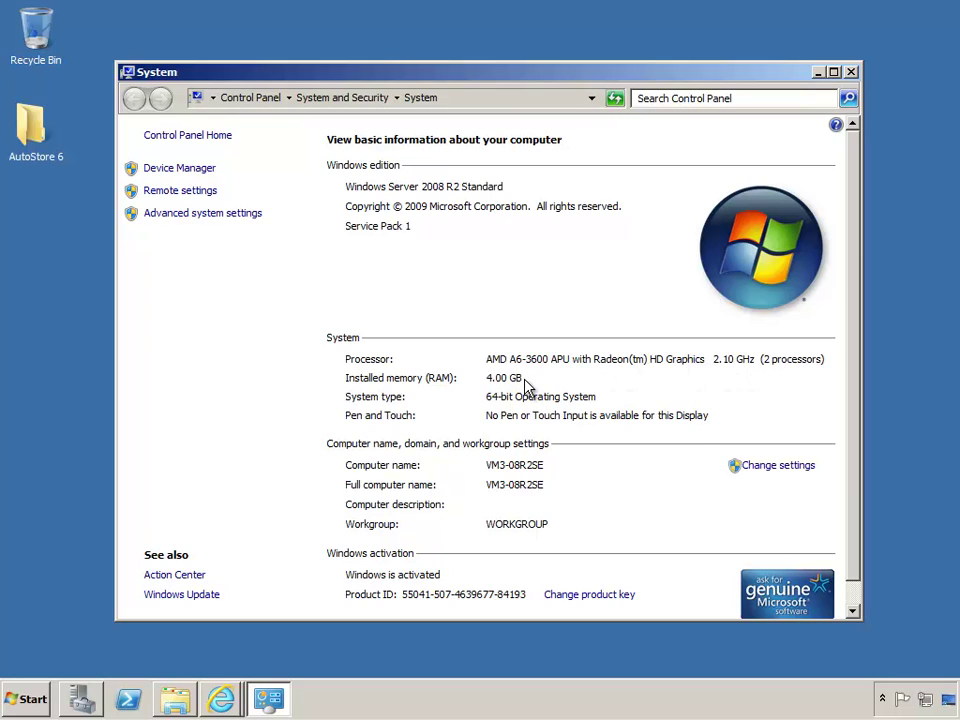
Inspect the Intel(R) PRO/1000 MT network adapter in Device Manager, then close Device Manager and System
{"action": "left_click", "coordinate": [168, 168]}
{"action": "left_click", "coordinate": [101, 313]}
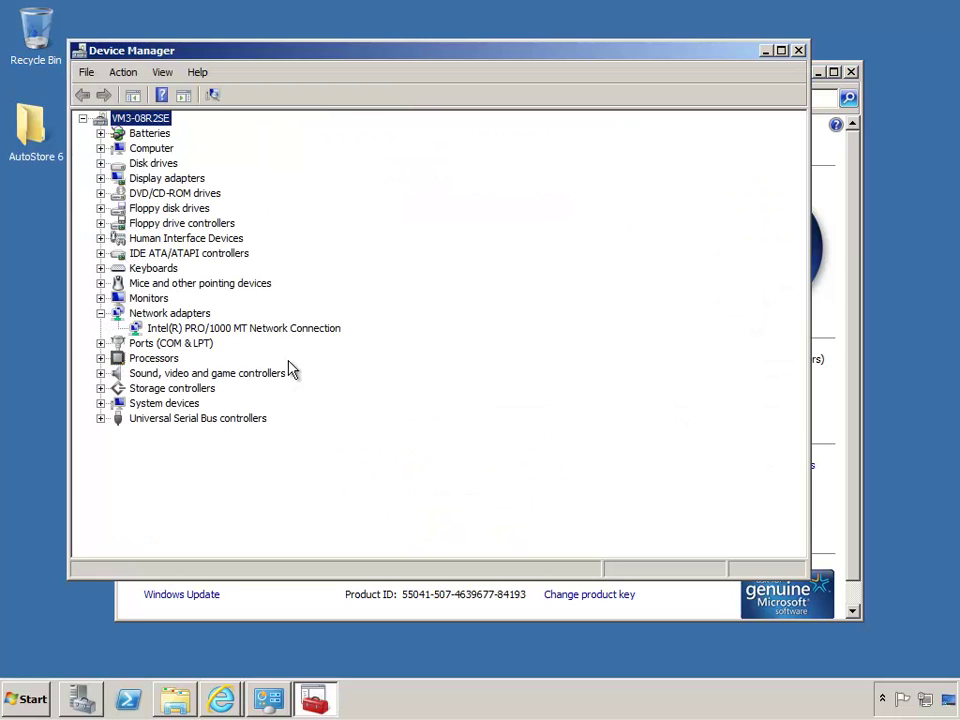
{"action": "left_click", "coordinate": [243, 328]}
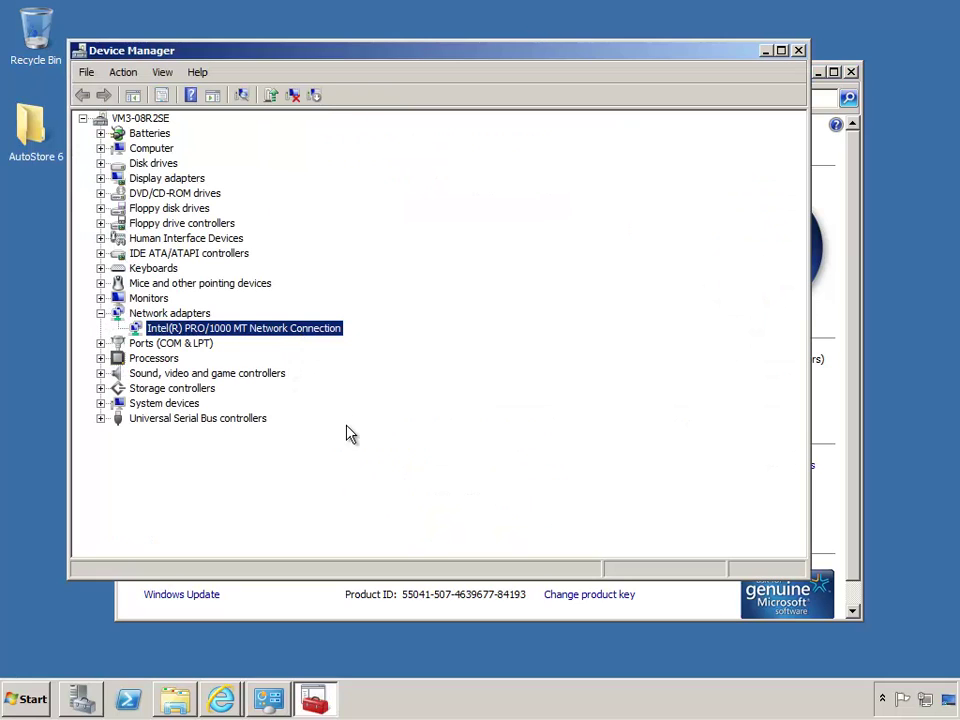
{"action": "left_click", "coordinate": [799, 51]}
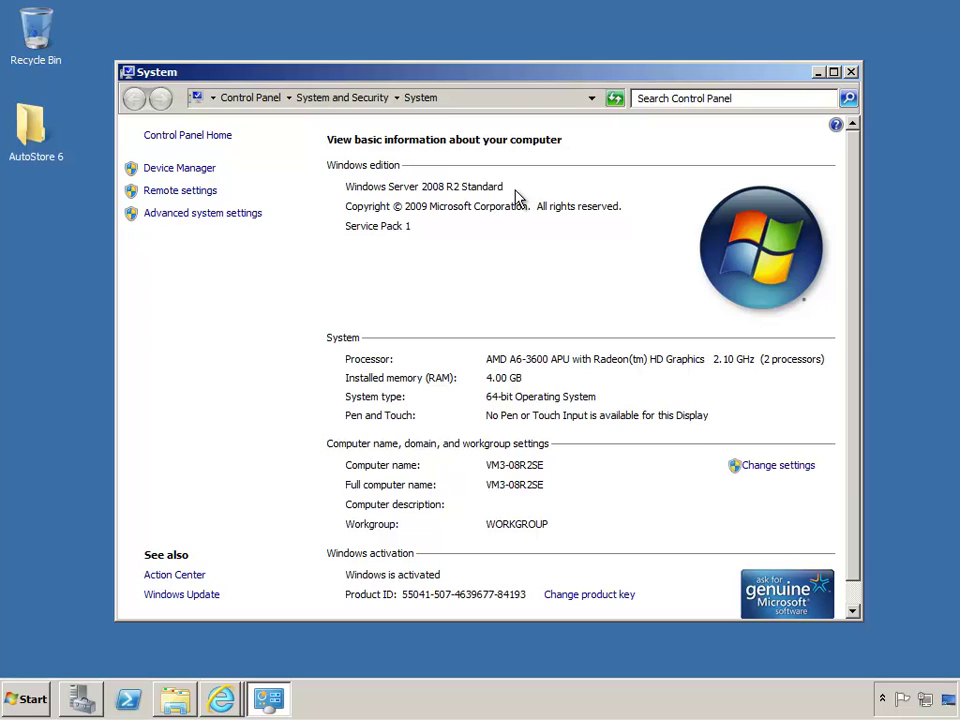
{"action": "left_click", "coordinate": [851, 73]}
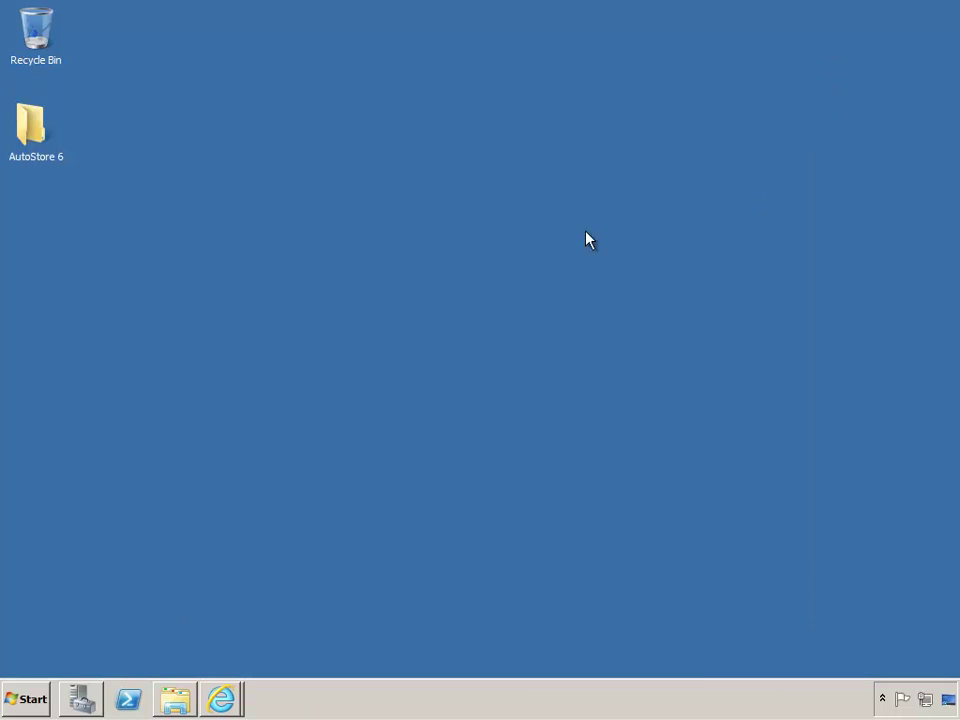
Open Programs and Features from All Control Panel Items, reached by entering \all in the address bar
{"action": "left_click", "coordinate": [40, 698]}
{"action": "left_click", "coordinate": [316, 469]}
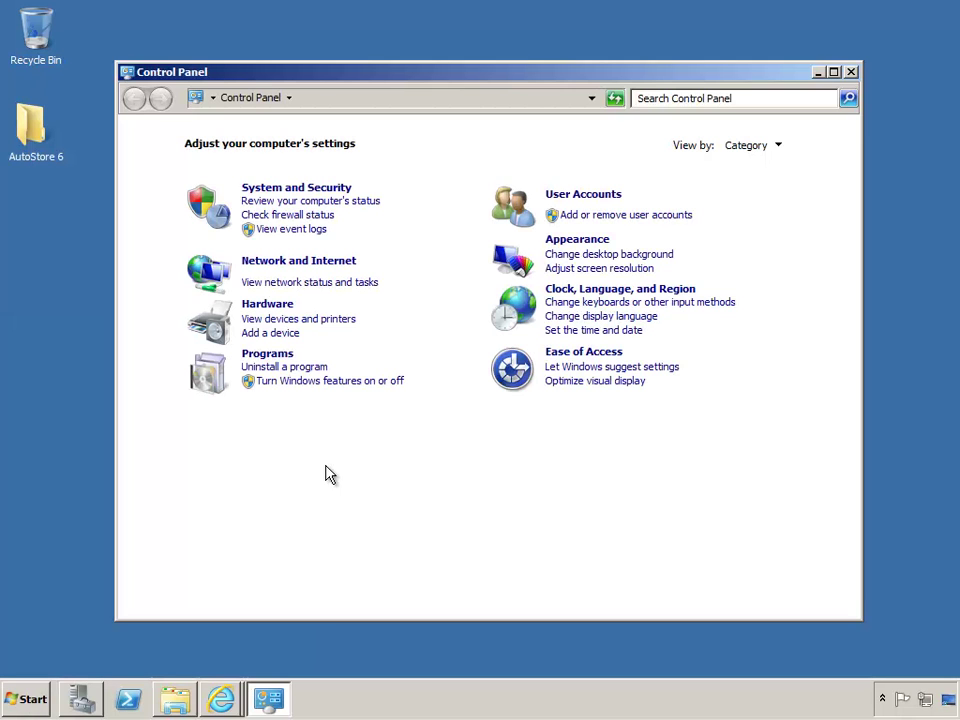
{"action": "left_click", "coordinate": [326, 101]}
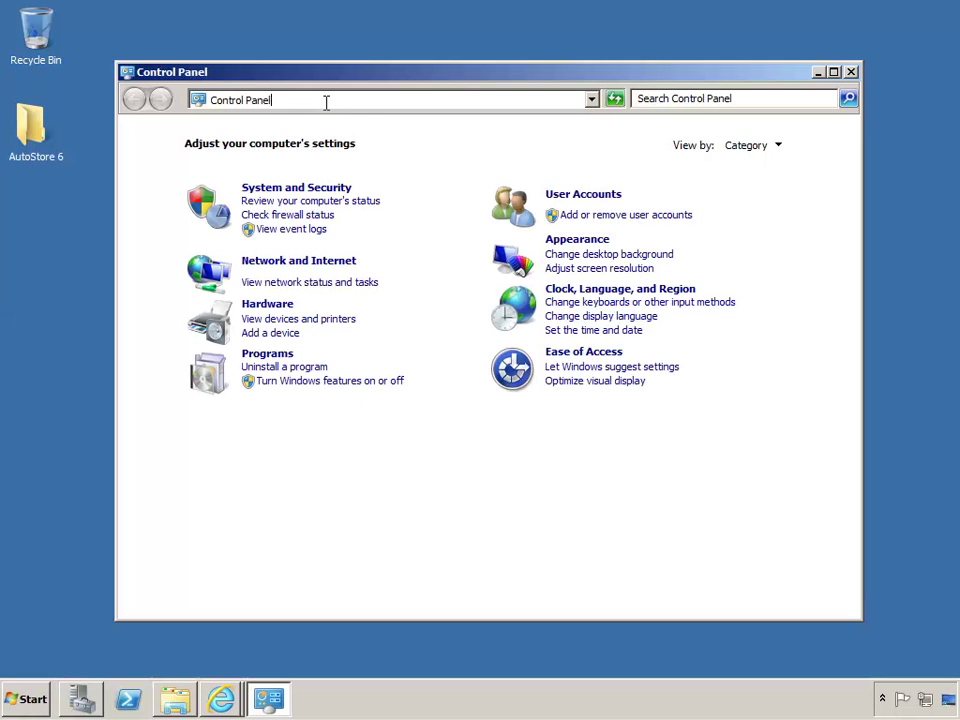
{"action": "type", "text": "\\all"}
{"action": "left_click", "coordinate": [326, 110]}
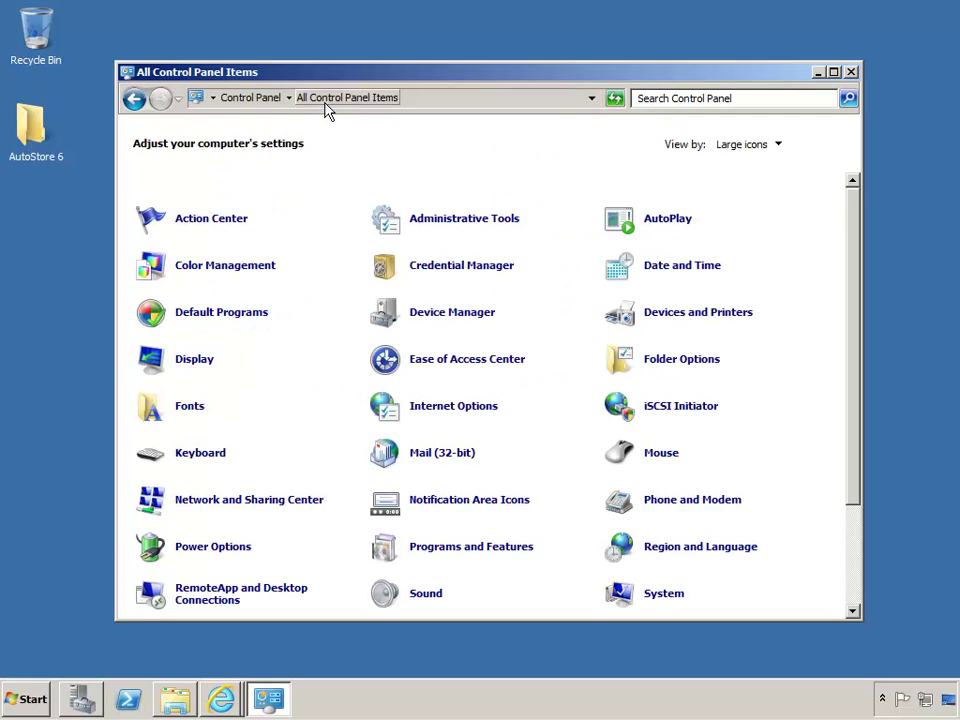
{"action": "left_click", "coordinate": [507, 552]}
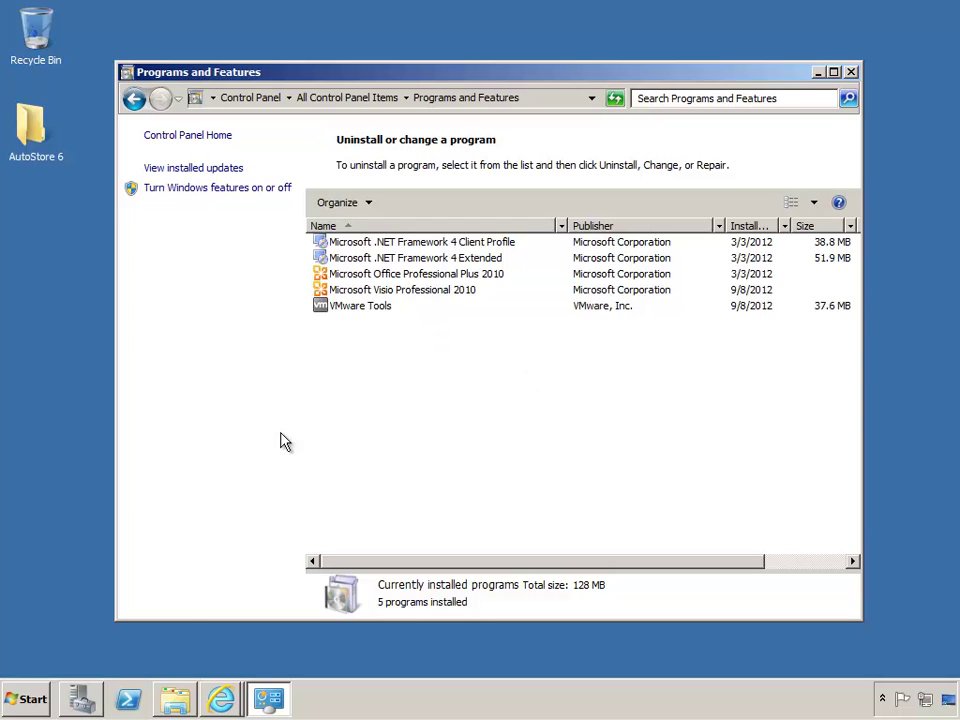
Bring the .NET Framework download page forward, then minimize the browser
{"action": "mouse_move", "coordinate": [221, 699]}
{"action": "left_click", "coordinate": [197, 658]}
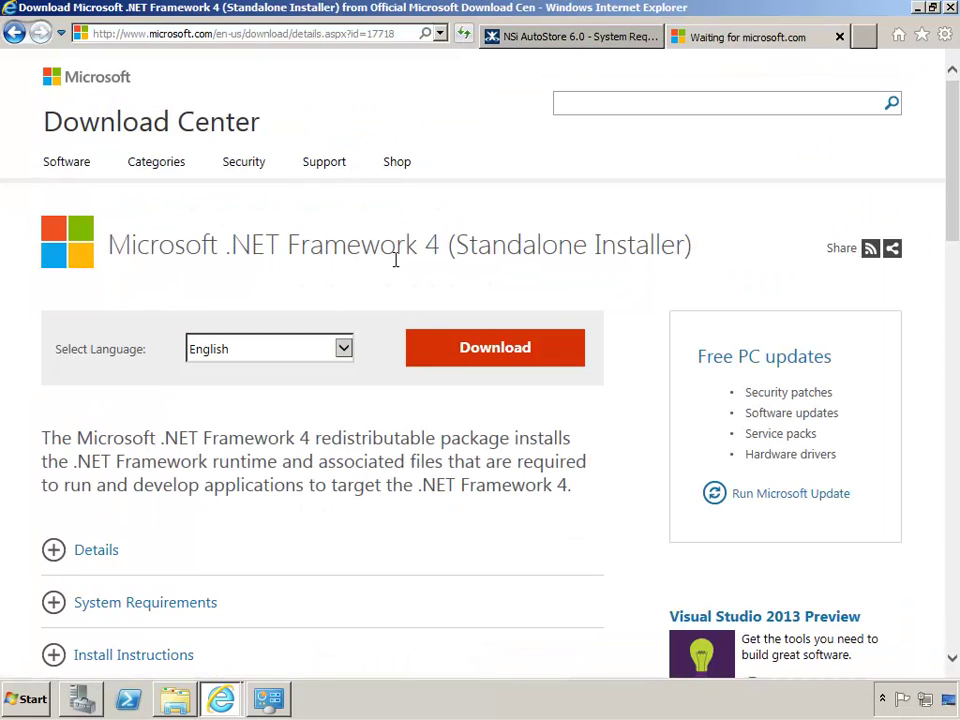
{"action": "left_click", "coordinate": [917, 7]}
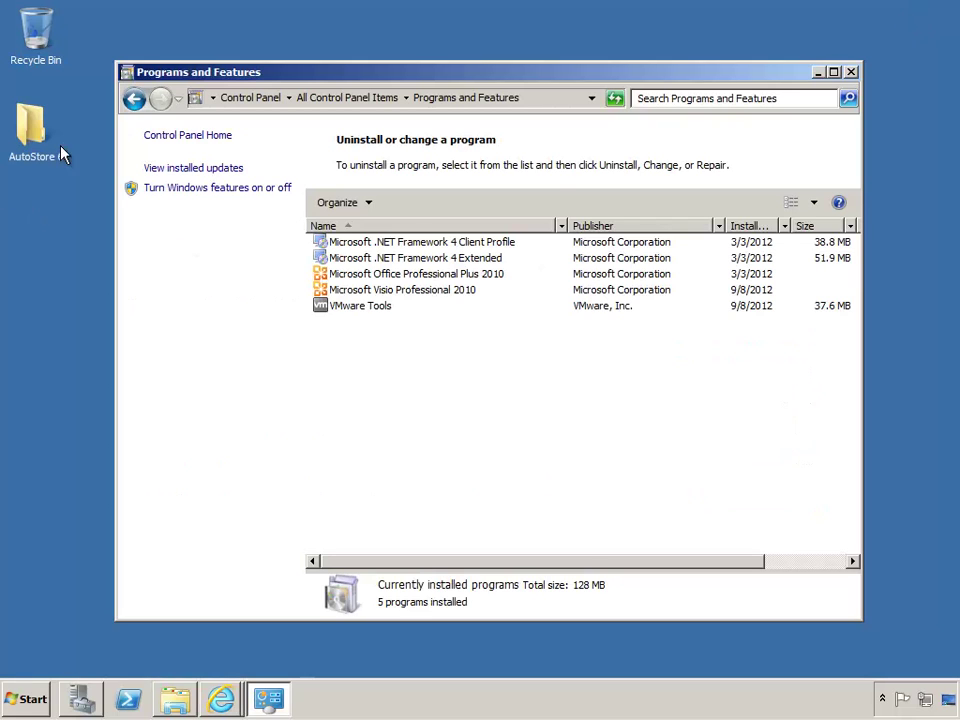
Close Programs and Features, confirm 02 Prerequisites holds the .NET 4 installer, and return to Server Manager
{"action": "left_click", "coordinate": [852, 76]}
{"action": "double_click", "coordinate": [30, 125]}
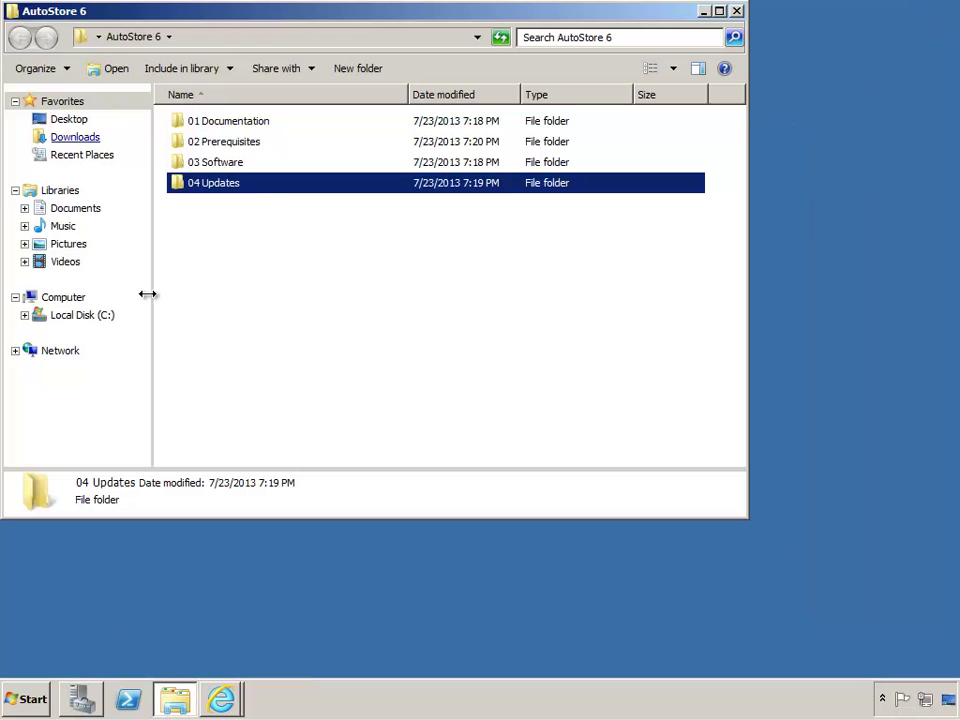
{"action": "left_click", "coordinate": [221, 141]}
{"action": "double_click", "coordinate": [172, 147]}
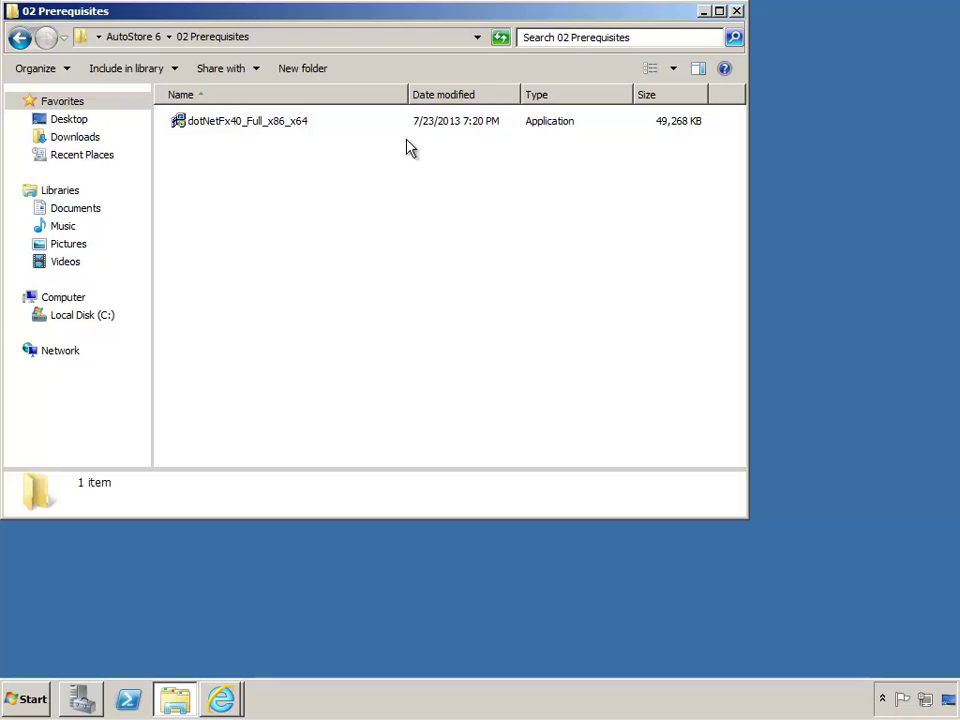
{"action": "left_click", "coordinate": [737, 12]}
{"action": "left_click", "coordinate": [88, 700]}
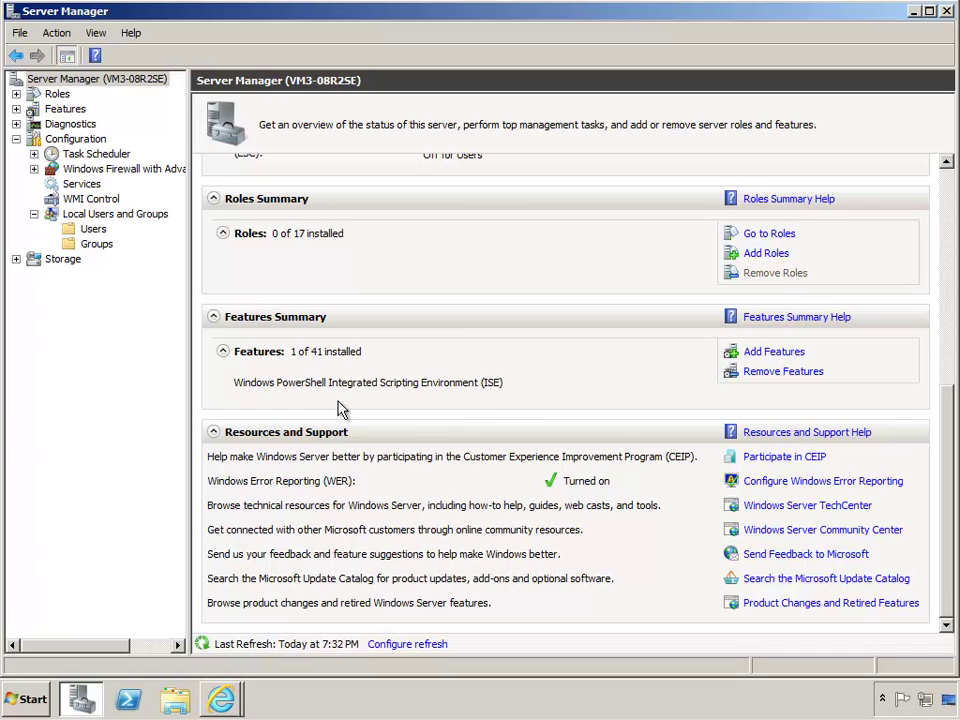
Install the .NET Framework 3.5.1 feature with the Add Features wizard, then minimize Server Manager
{"action": "left_click", "coordinate": [783, 354]}
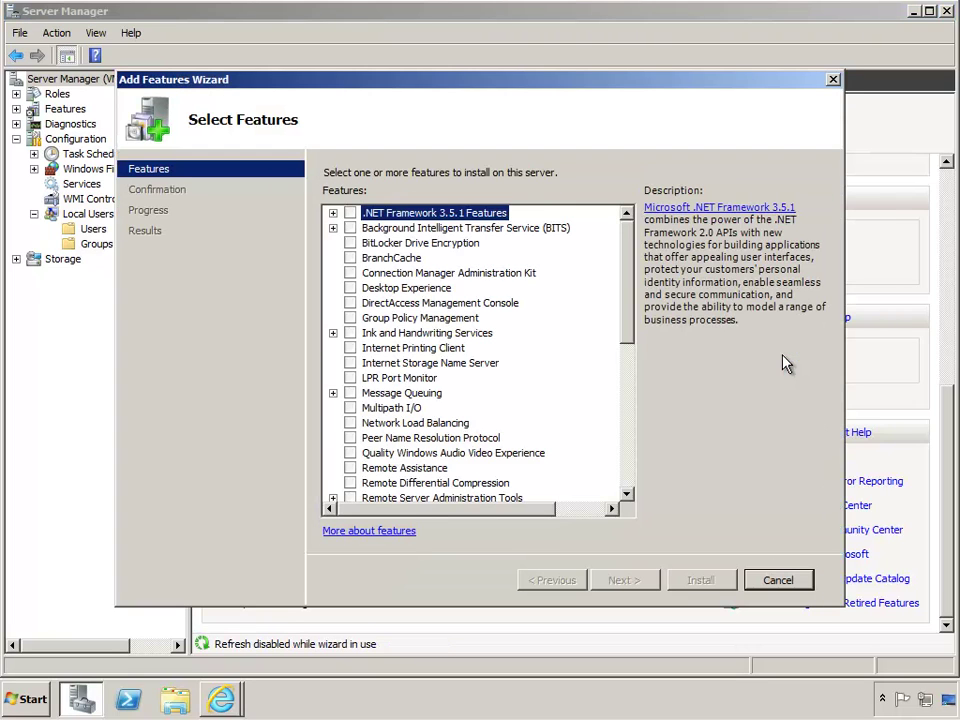
{"action": "left_click", "coordinate": [333, 213]}
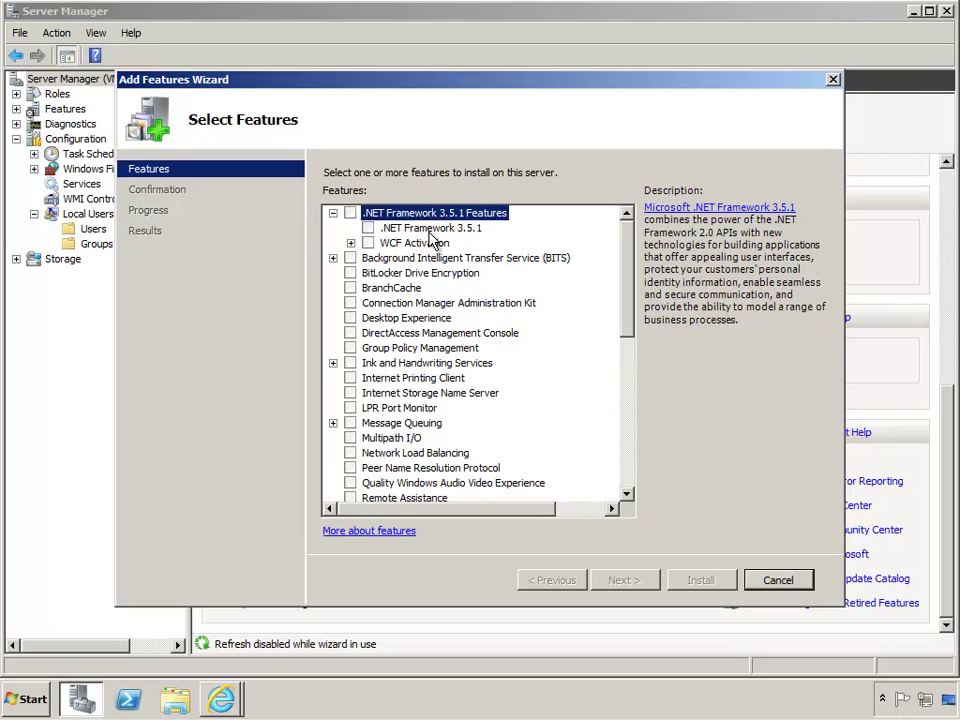
{"action": "left_click", "coordinate": [368, 228]}
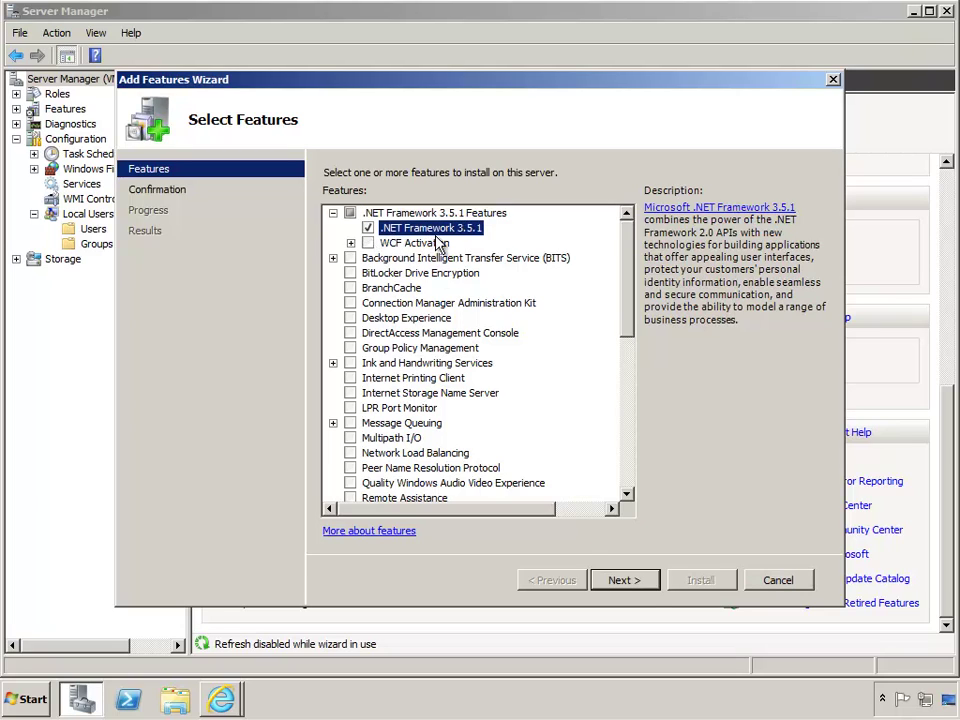
{"action": "left_click", "coordinate": [622, 580]}
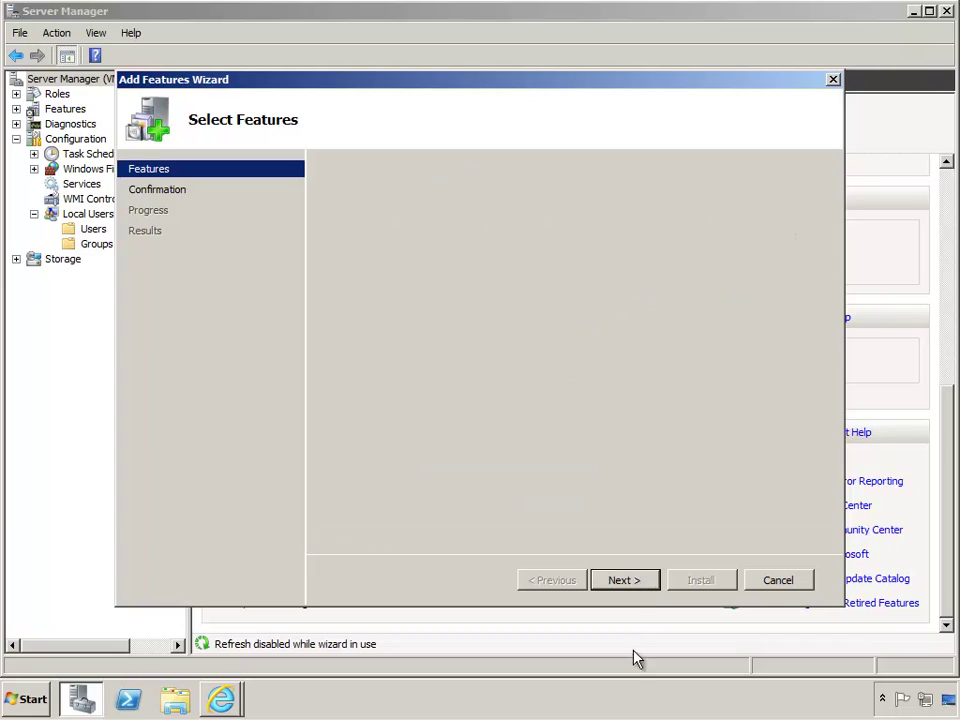
{"action": "left_click", "coordinate": [702, 581]}
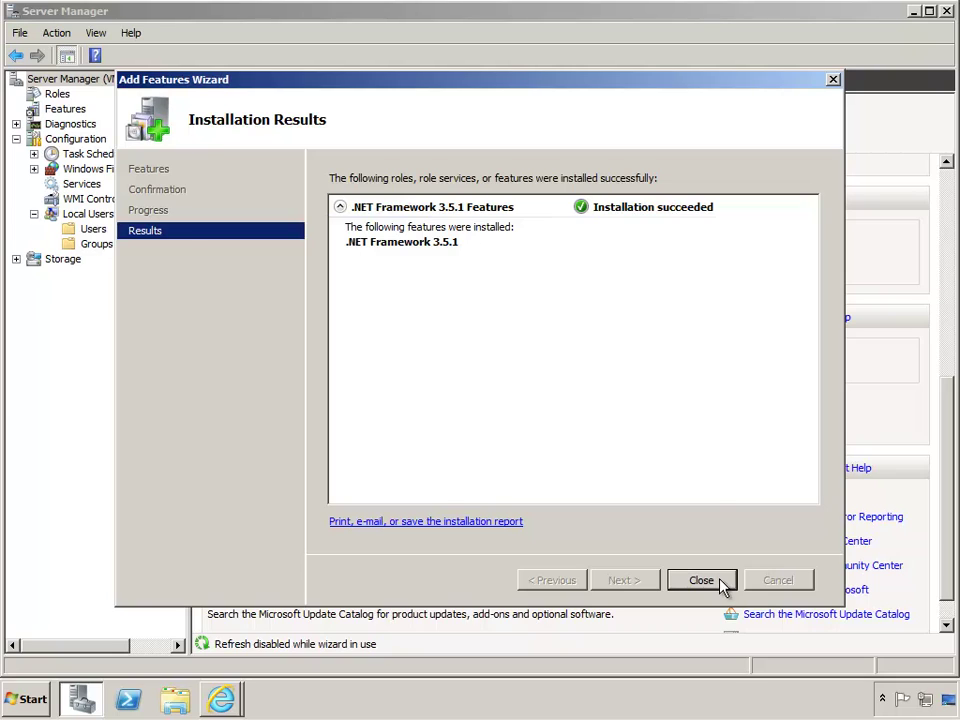
{"action": "left_click", "coordinate": [721, 583]}
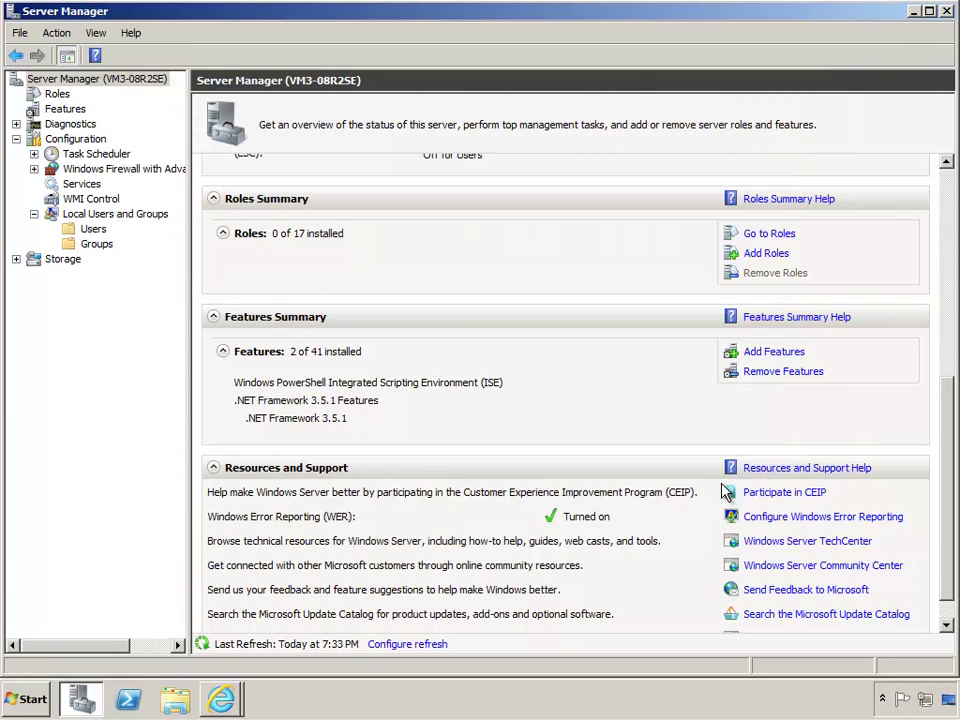
{"action": "left_click", "coordinate": [916, 12]}
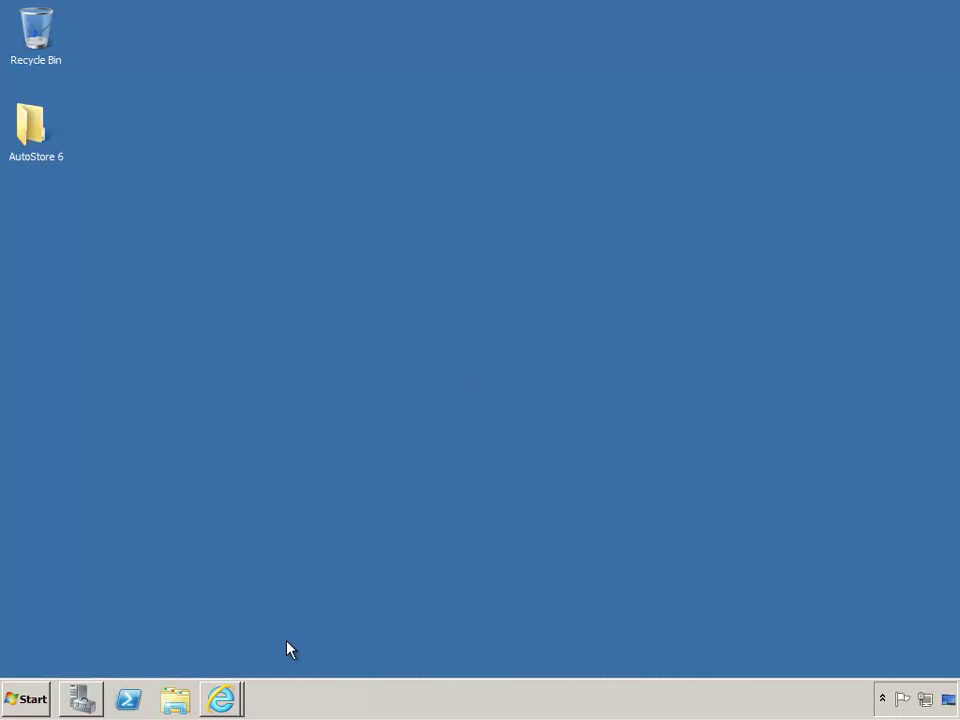
{"action": "mouse_move", "coordinate": [225, 699]}
{"action": "left_click", "coordinate": [228, 633]}
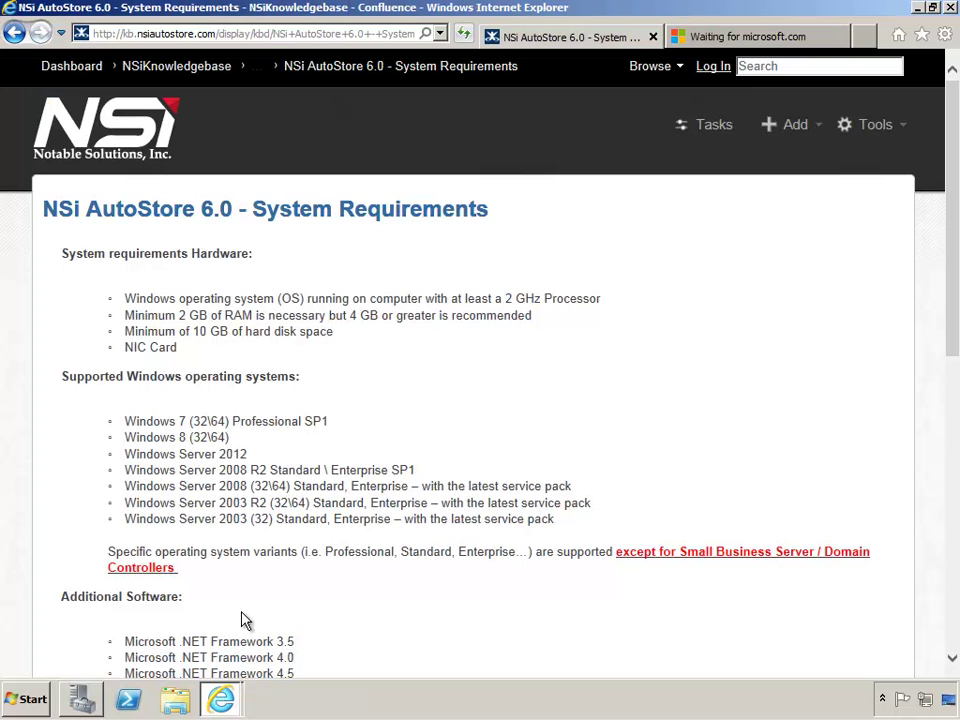
{"action": "left_click", "coordinate": [860, 40]}
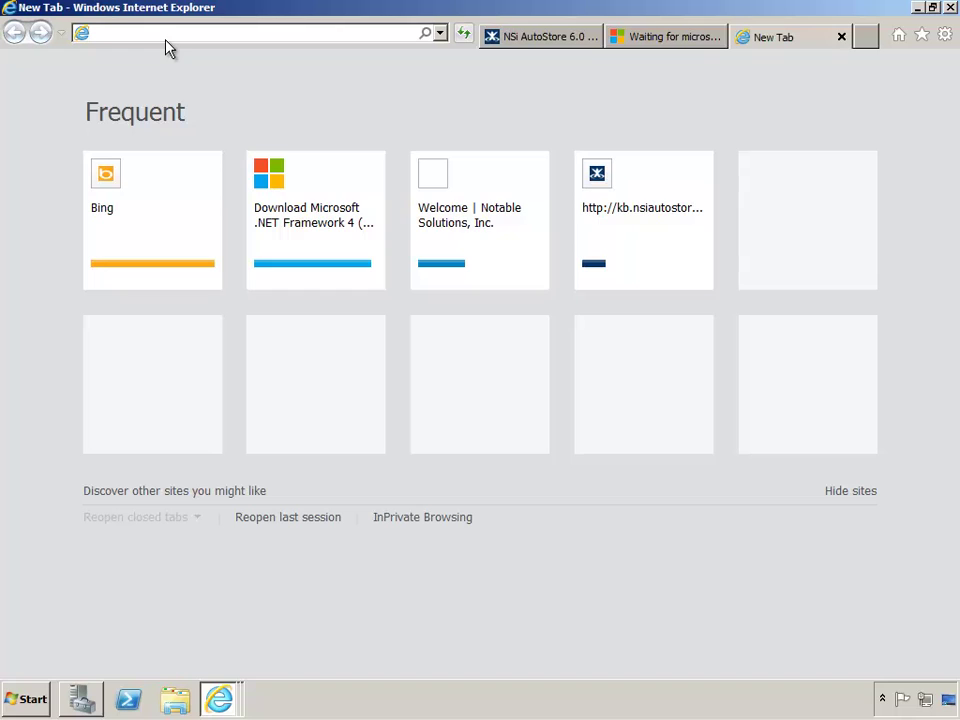
{"action": "type", "text": "www.n"}
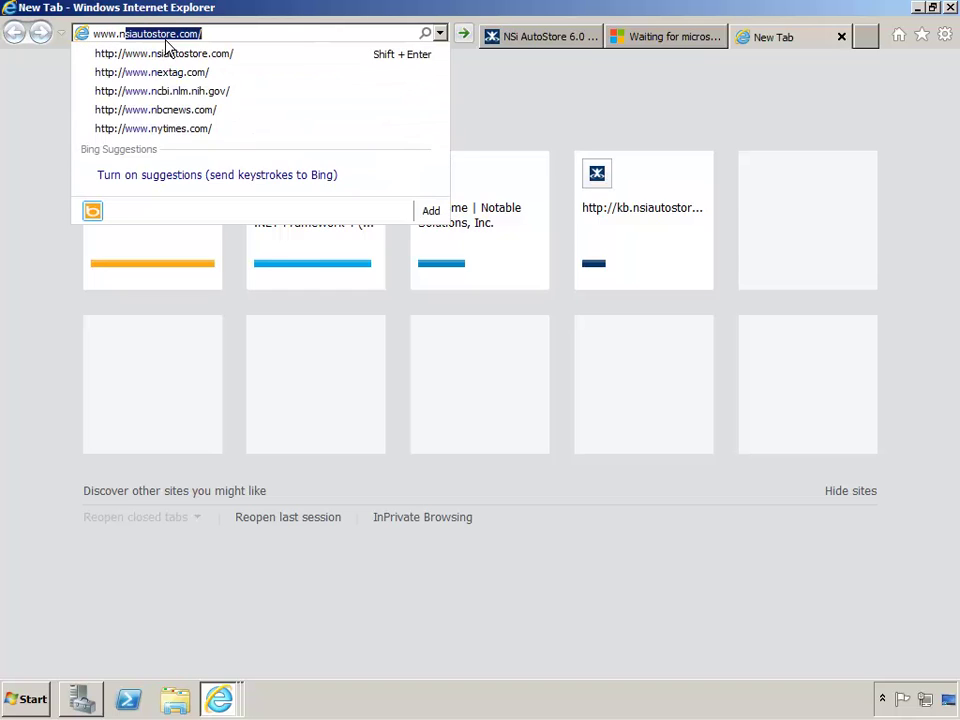
{"action": "type", "text": "siaut"}
{"action": "key", "text": "Return"}
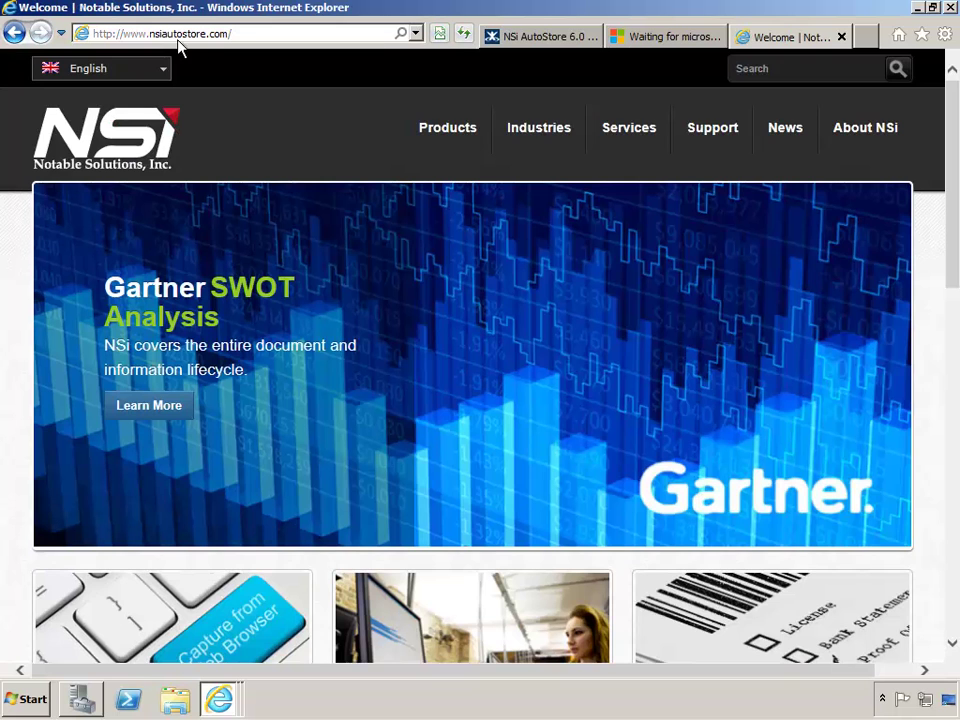
{"action": "mouse_move", "coordinate": [735, 141]}
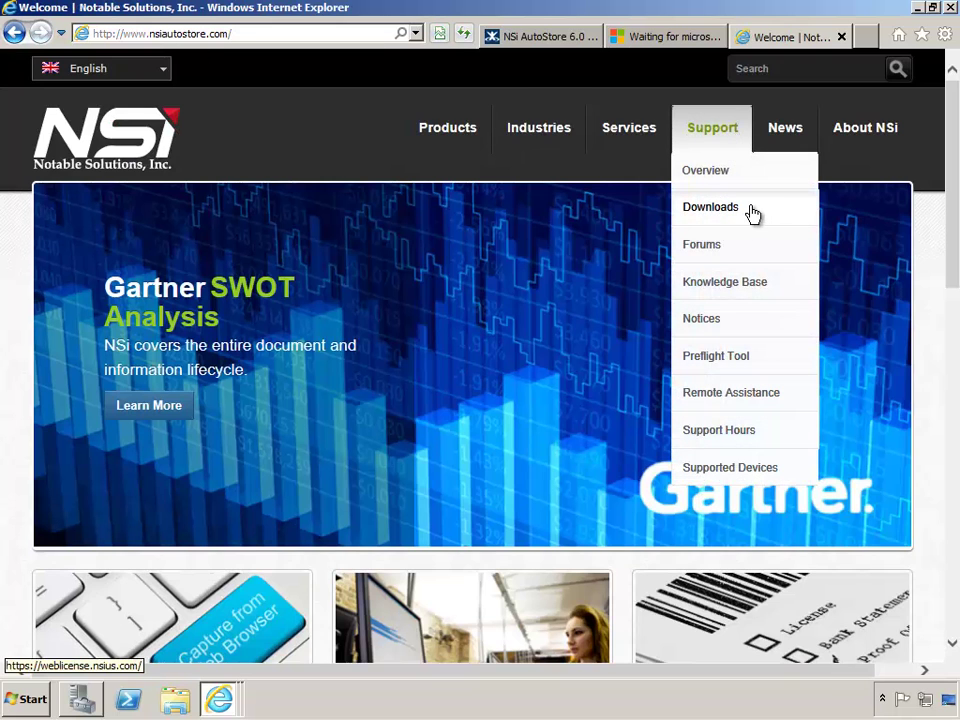
{"action": "left_click", "coordinate": [752, 214]}
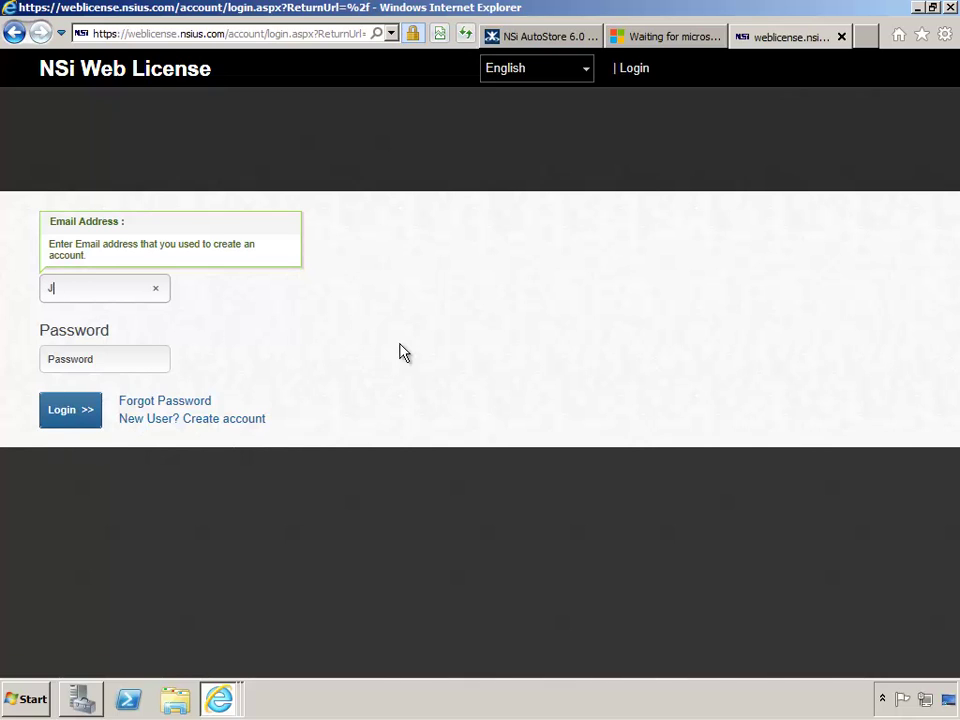
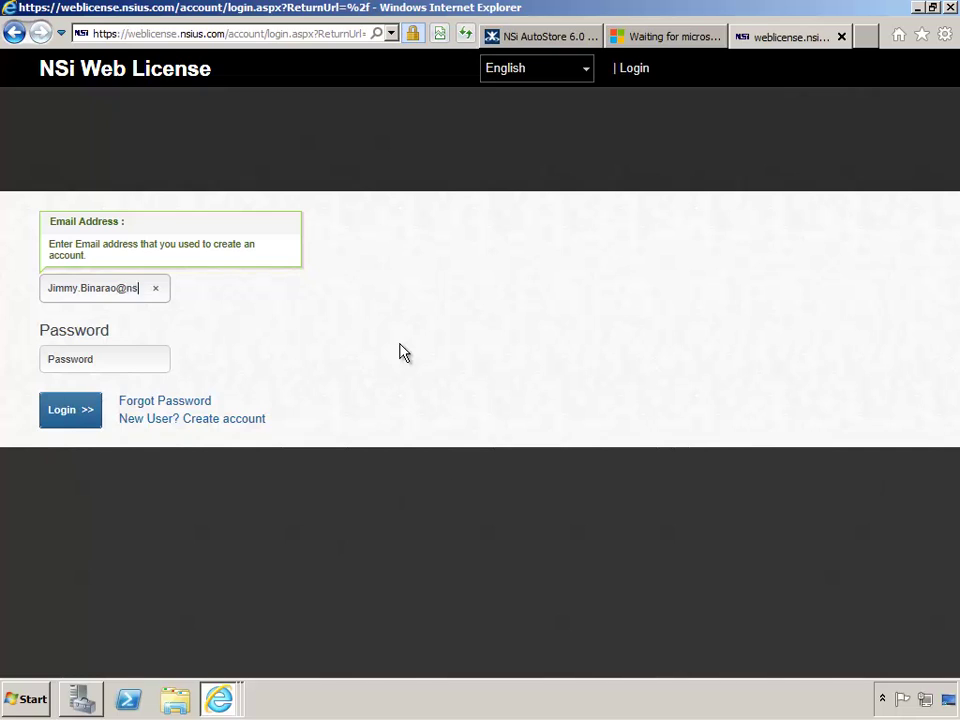
Log in to NSi Web License with the account e-mail and password, then select AutoStore Workflow 6
{"action": "key", "text": "Tab"}
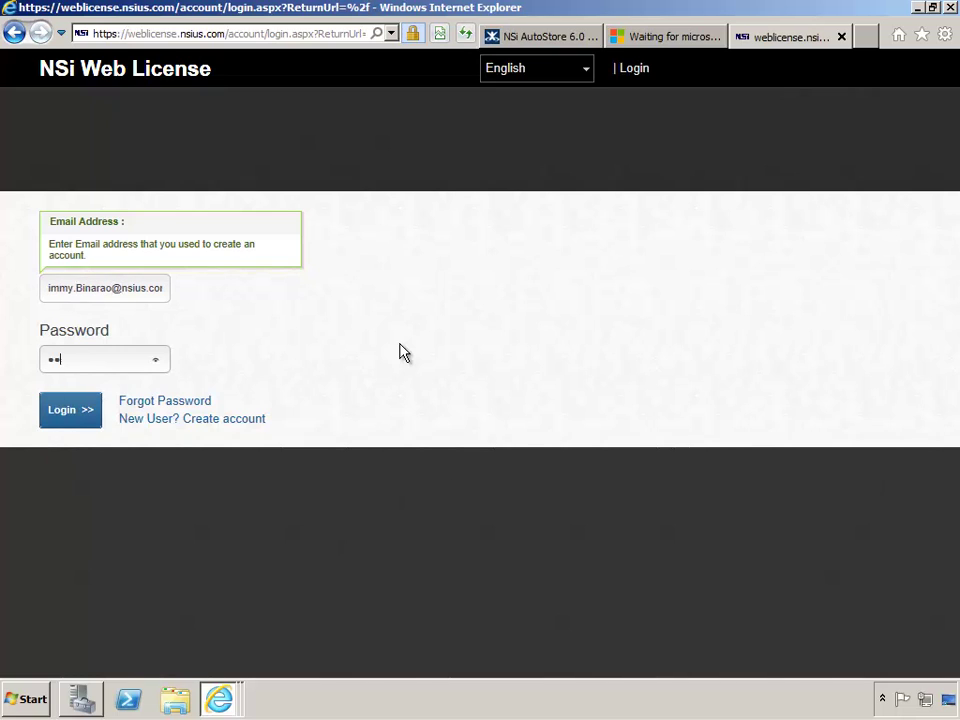
{"action": "type", "text": "•••••••••"}
{"action": "key", "text": "Return"}
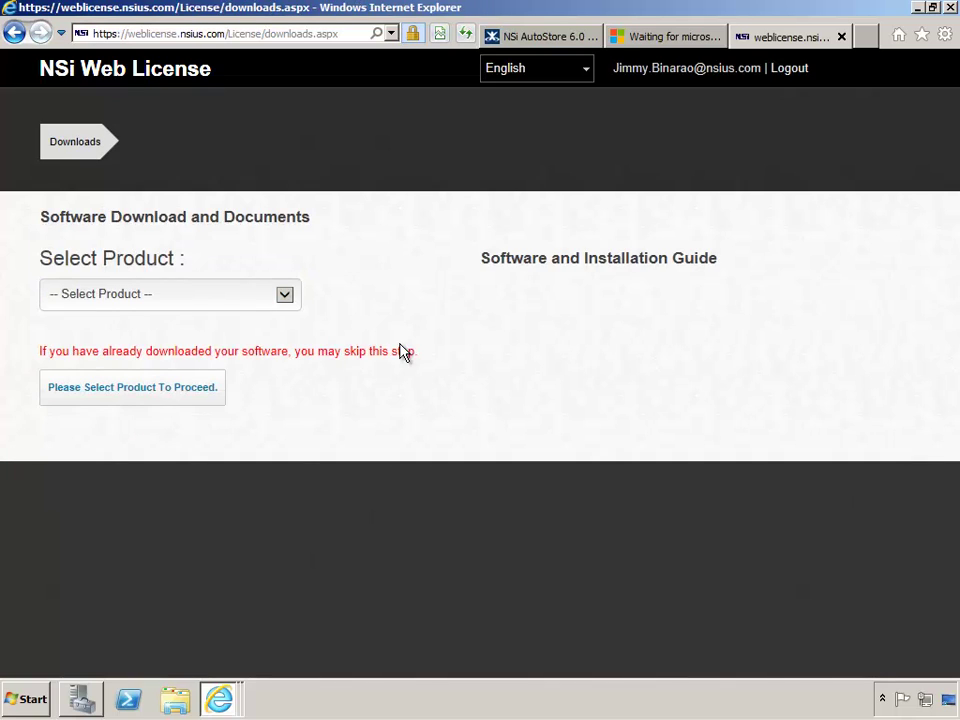
{"action": "left_click", "coordinate": [284, 296]}
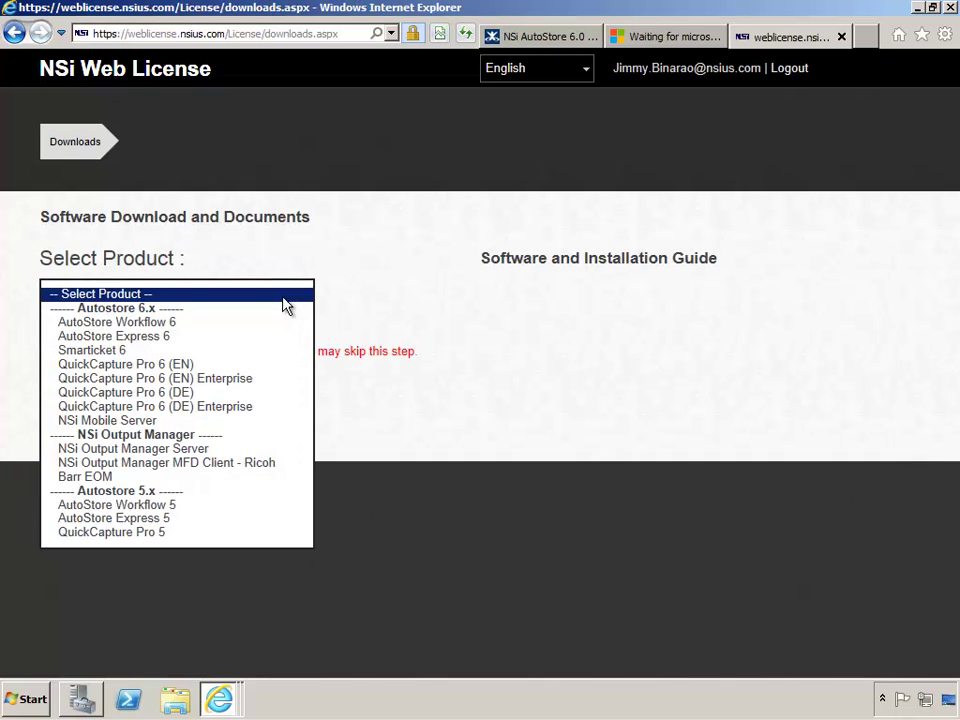
{"action": "left_click", "coordinate": [224, 323]}
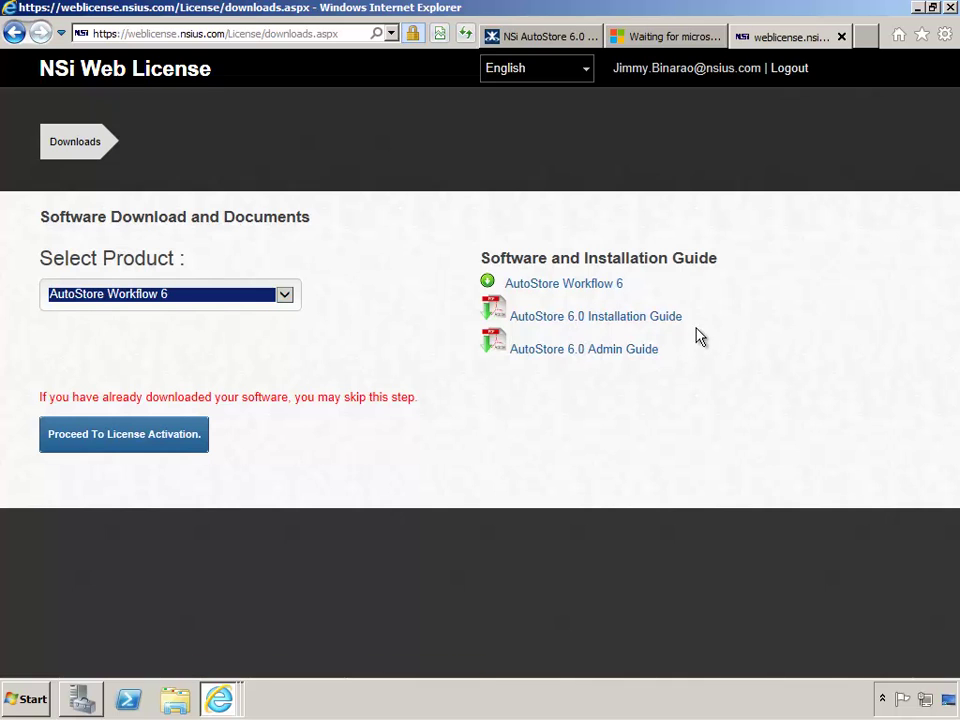
Save the AutoStore 6.0 Installation Guide PDF into AutoStore 6\01 Documentation
{"action": "left_click", "coordinate": [636, 318]}
{"action": "left_click", "coordinate": [778, 658]}
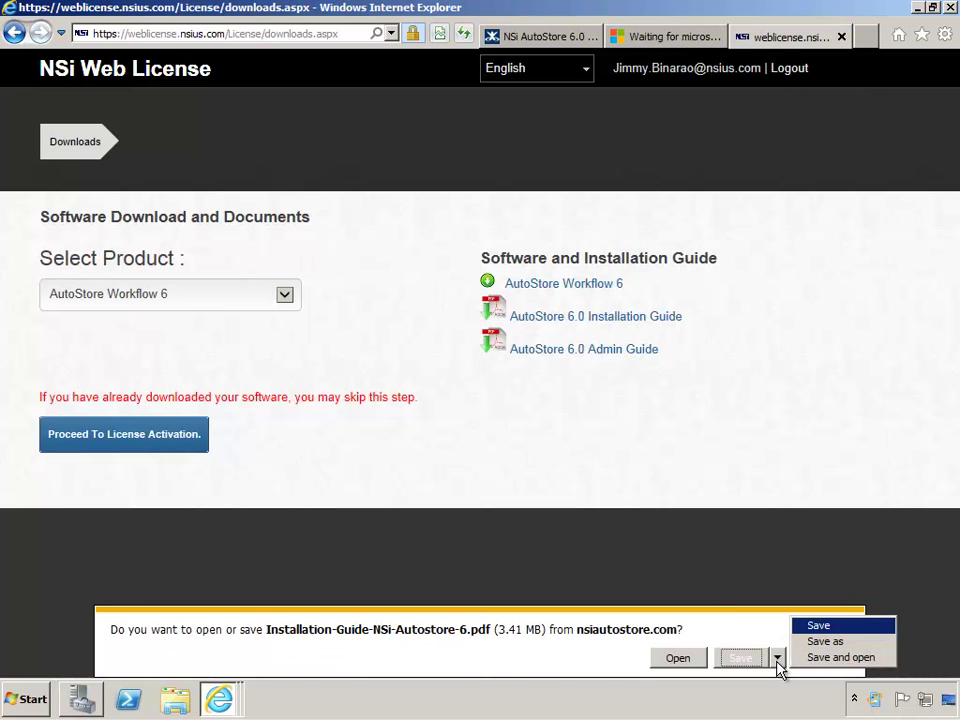
{"action": "left_click", "coordinate": [826, 699]}
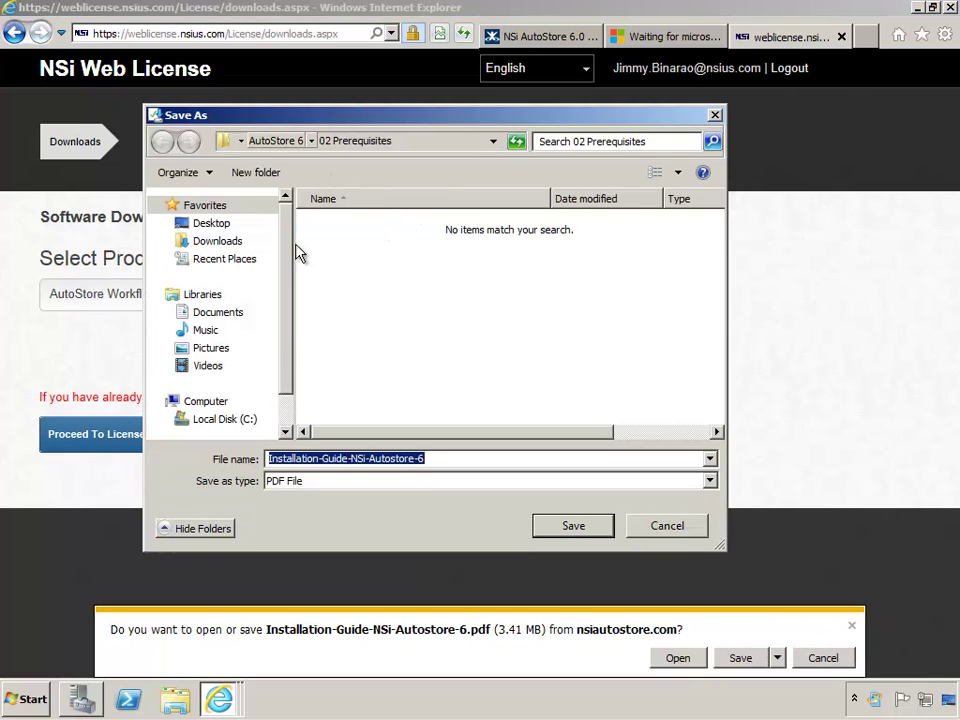
{"action": "key", "text": "alt+Up"}
{"action": "double_click", "coordinate": [340, 224]}
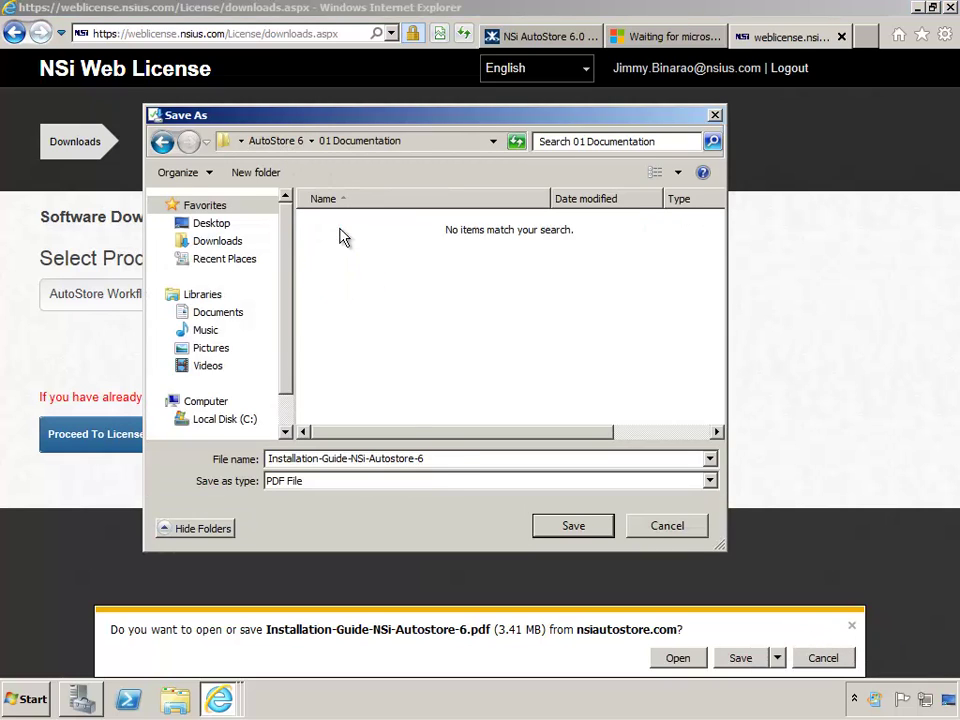
{"action": "left_click", "coordinate": [600, 532]}
{"action": "left_click", "coordinate": [853, 659]}
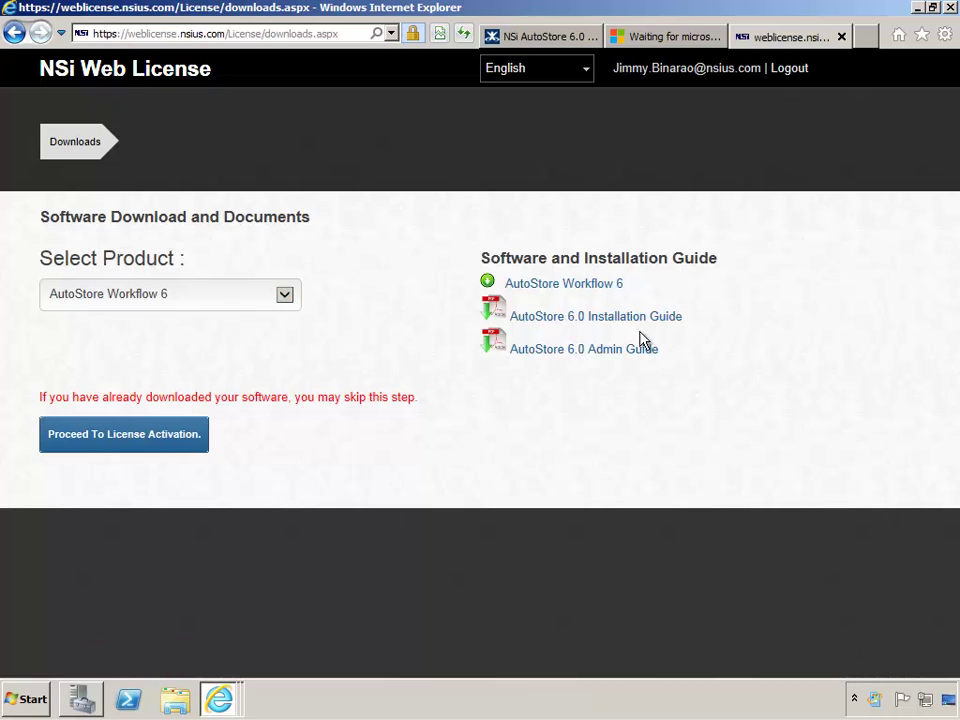
Save the AutoStore 6.0 Admin Guide PDF into the same 01 Documentation folder
{"action": "left_click", "coordinate": [636, 349]}
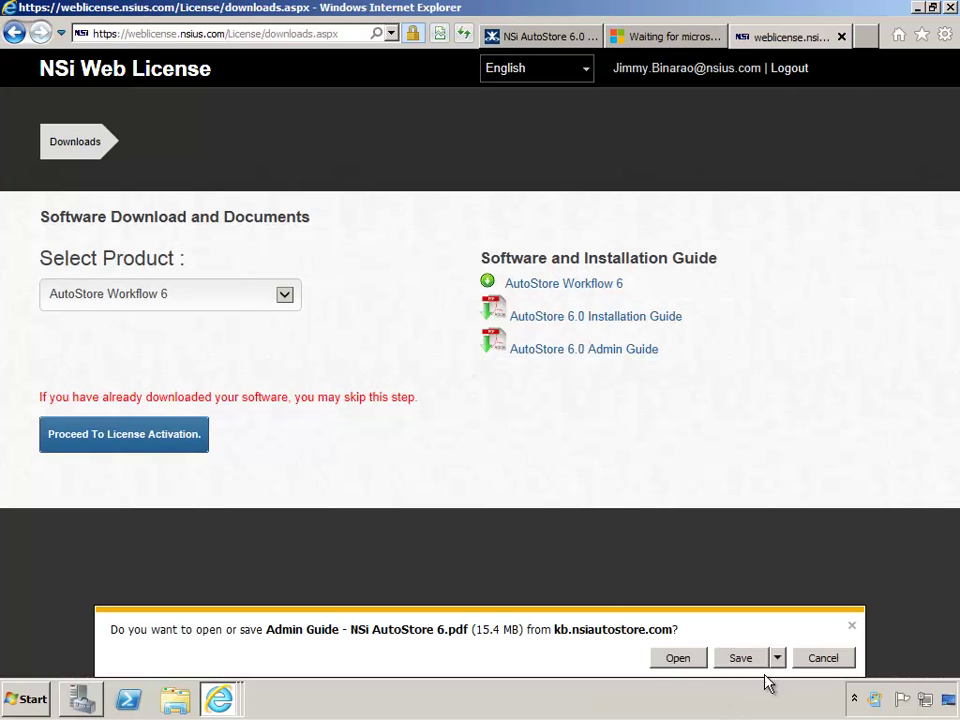
{"action": "left_click", "coordinate": [777, 659]}
{"action": "left_click", "coordinate": [815, 641]}
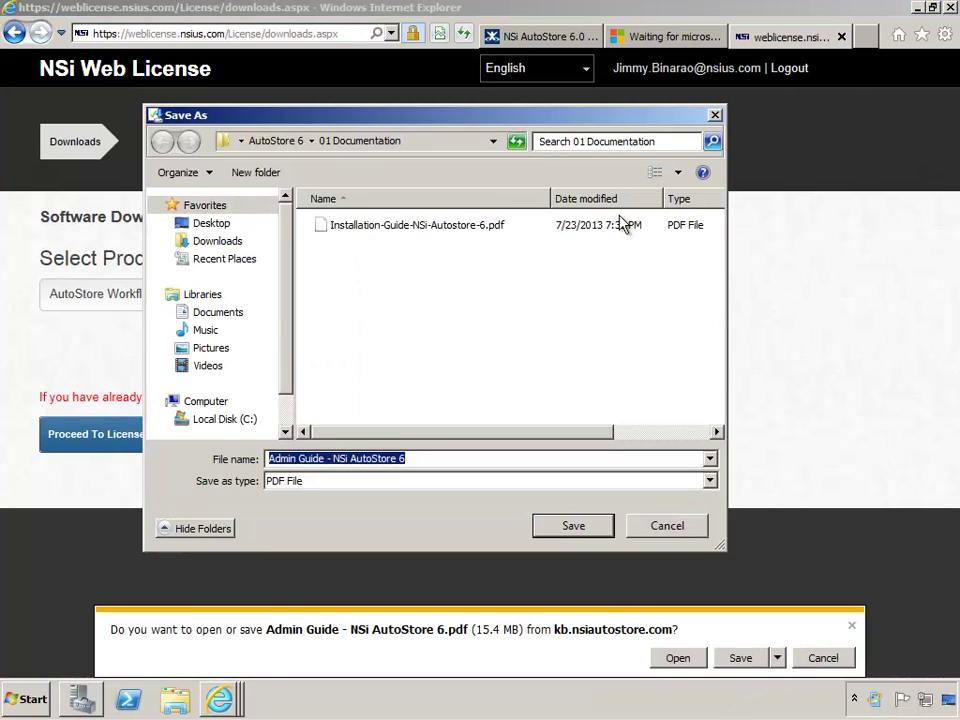
{"action": "left_click", "coordinate": [575, 528]}
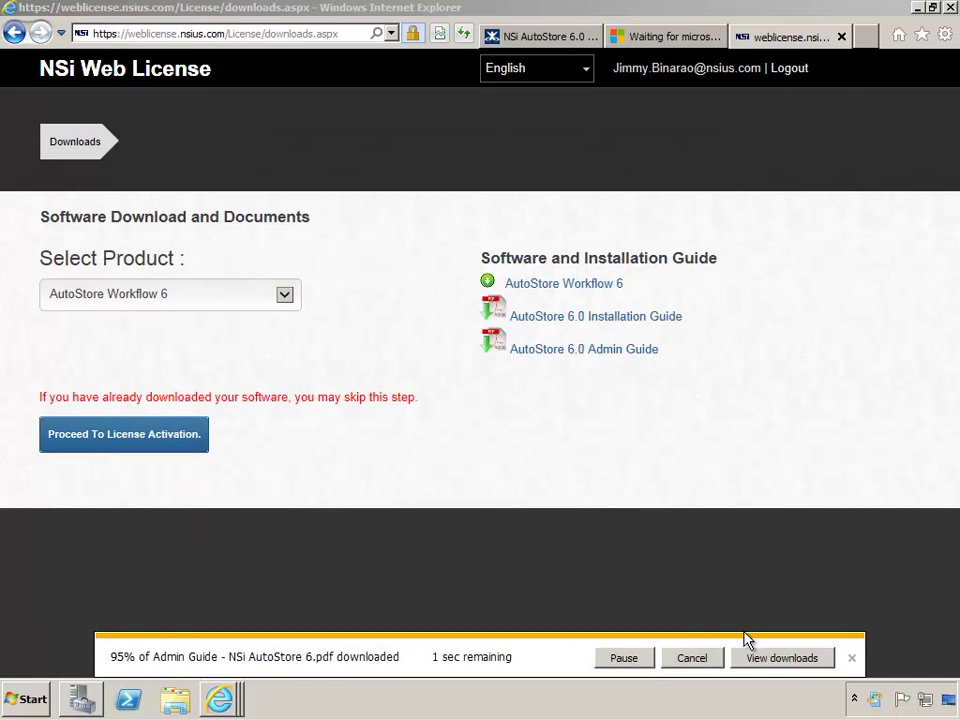
{"action": "left_click", "coordinate": [851, 658]}
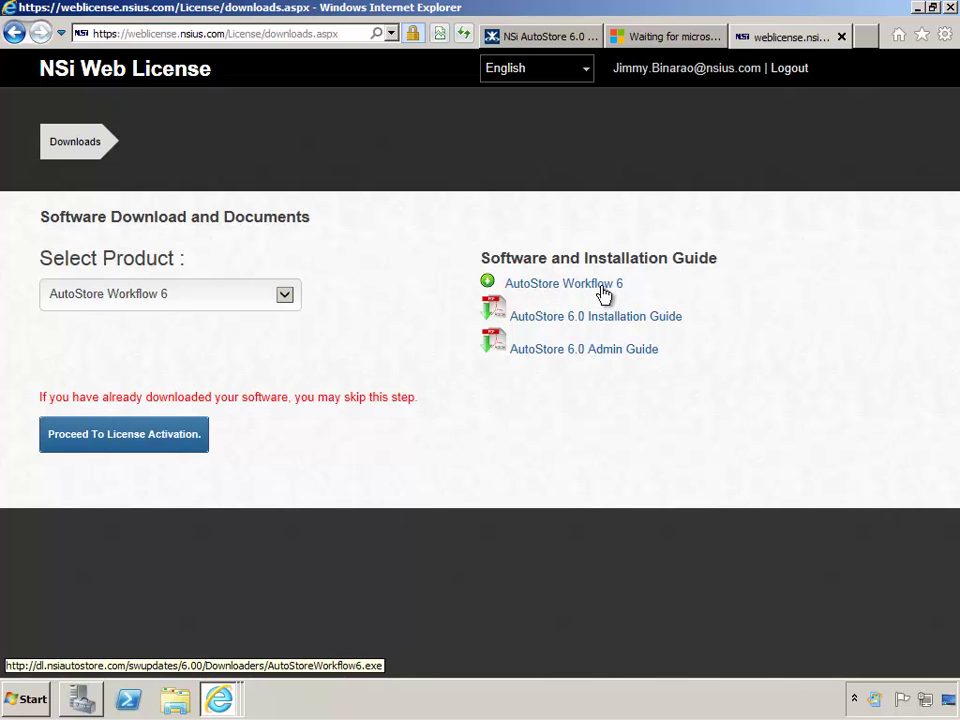
Save the AutoStore Workflow 6 installer into AutoStore 6\03 Software
{"action": "left_click", "coordinate": [602, 289]}
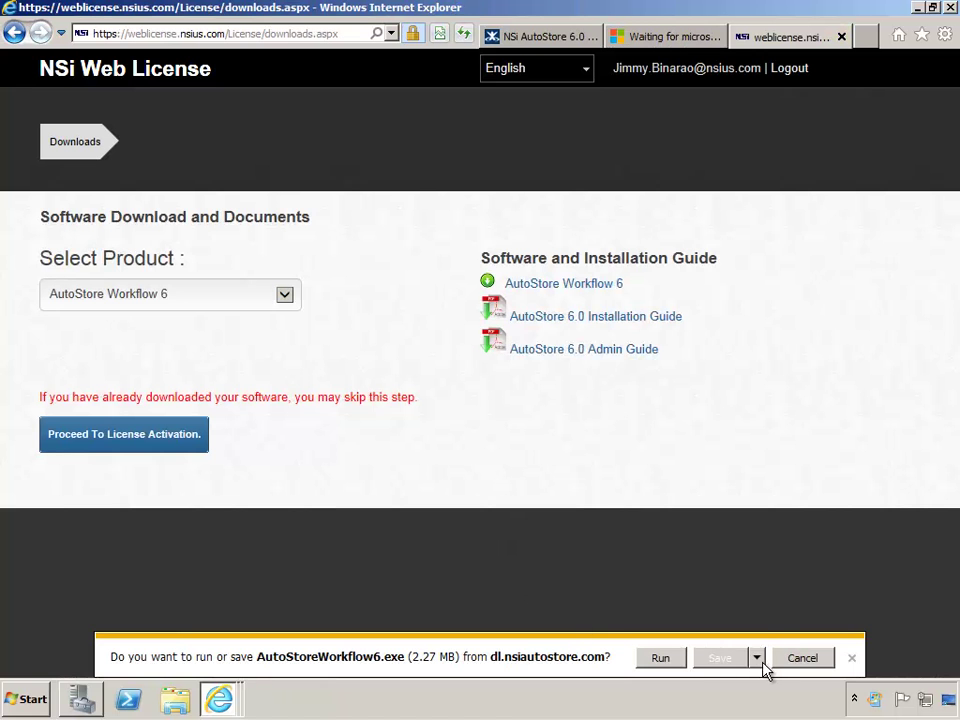
{"action": "left_click", "coordinate": [758, 659]}
{"action": "left_click", "coordinate": [800, 639]}
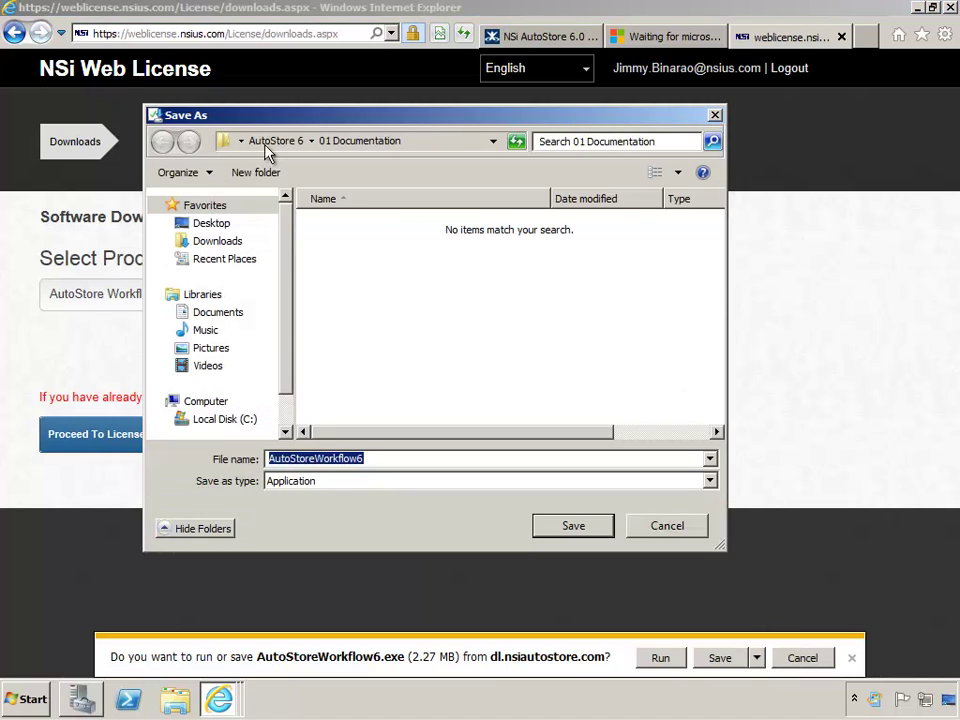
{"action": "left_click", "coordinate": [272, 141]}
{"action": "left_click", "coordinate": [360, 268]}
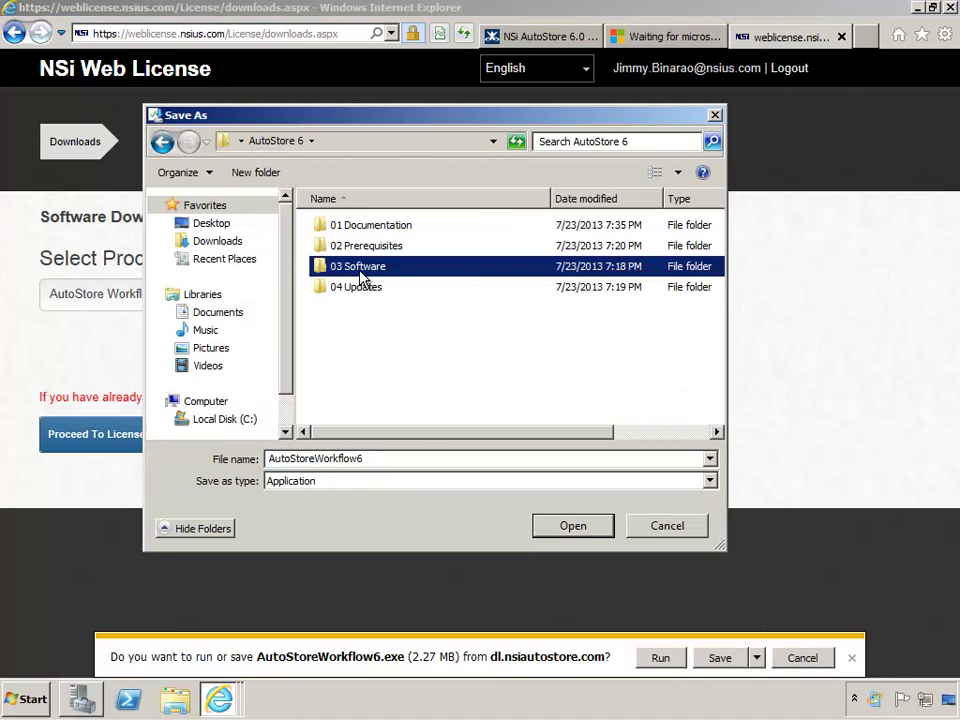
{"action": "double_click", "coordinate": [361, 271]}
{"action": "left_click", "coordinate": [568, 532]}
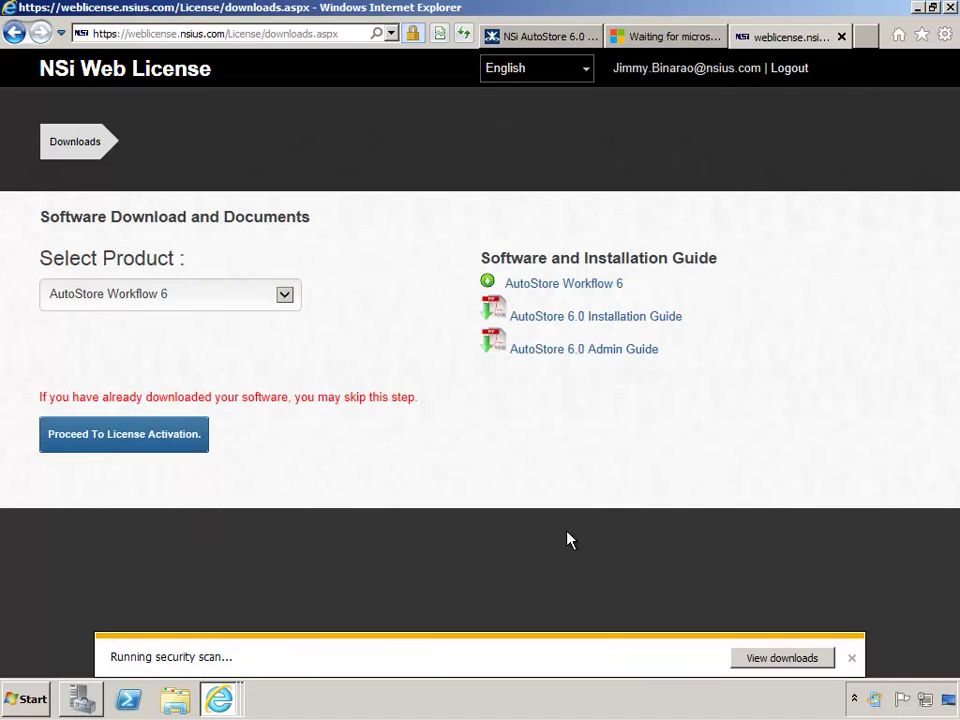
{"action": "left_click", "coordinate": [851, 657]}
Minimise the browser and open AutoStore 6\03 Software from the desktop, showing the menu bar
{"action": "left_click", "coordinate": [918, 9]}
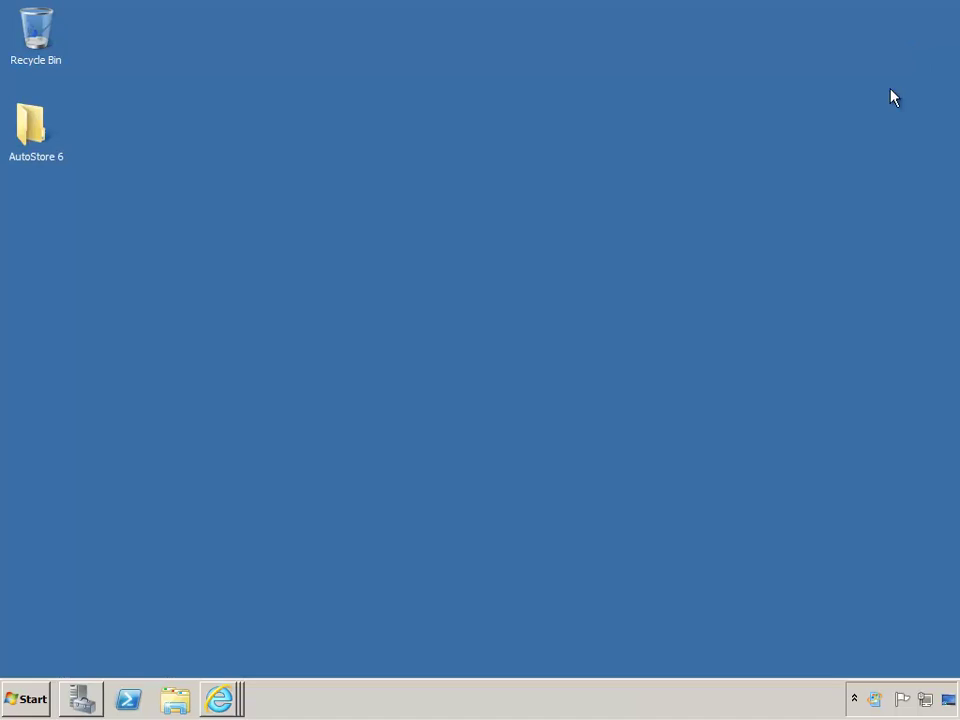
{"action": "double_click", "coordinate": [28, 125]}
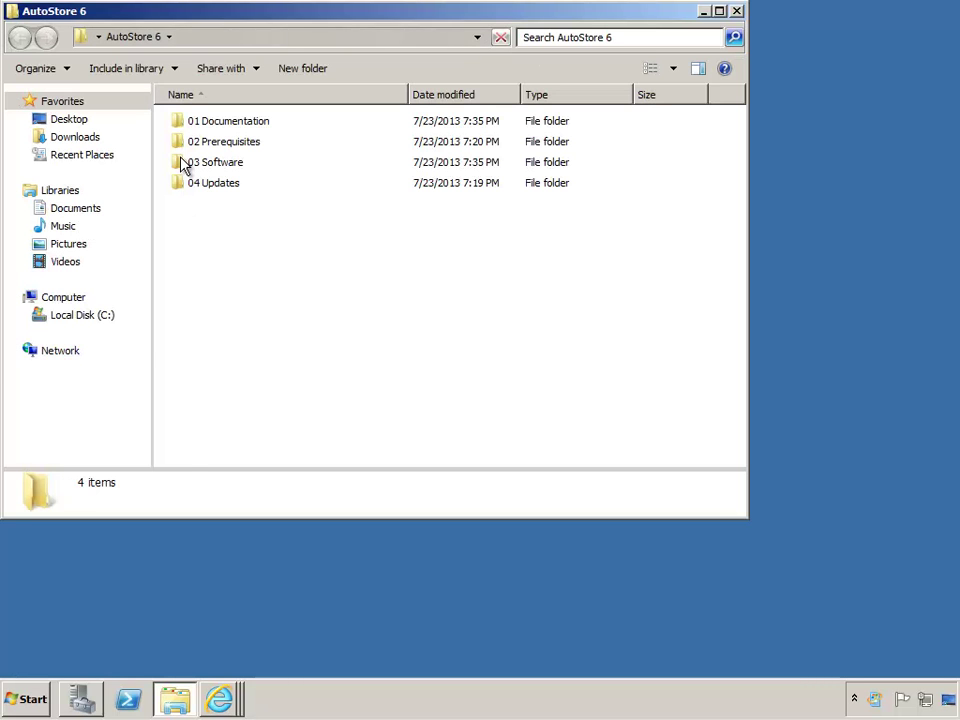
{"action": "double_click", "coordinate": [184, 164]}
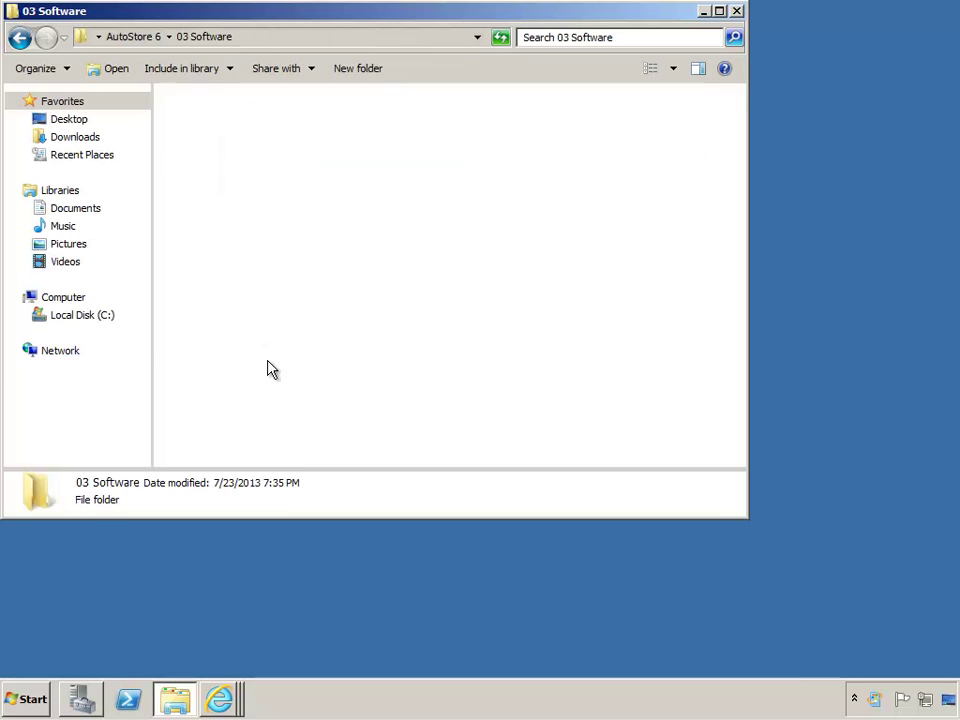
{"action": "key", "text": "alt"}
In Folder Options' View settings, uncheck 'Hide extensions for known file types' and apply
{"action": "left_click", "coordinate": [119, 63]}
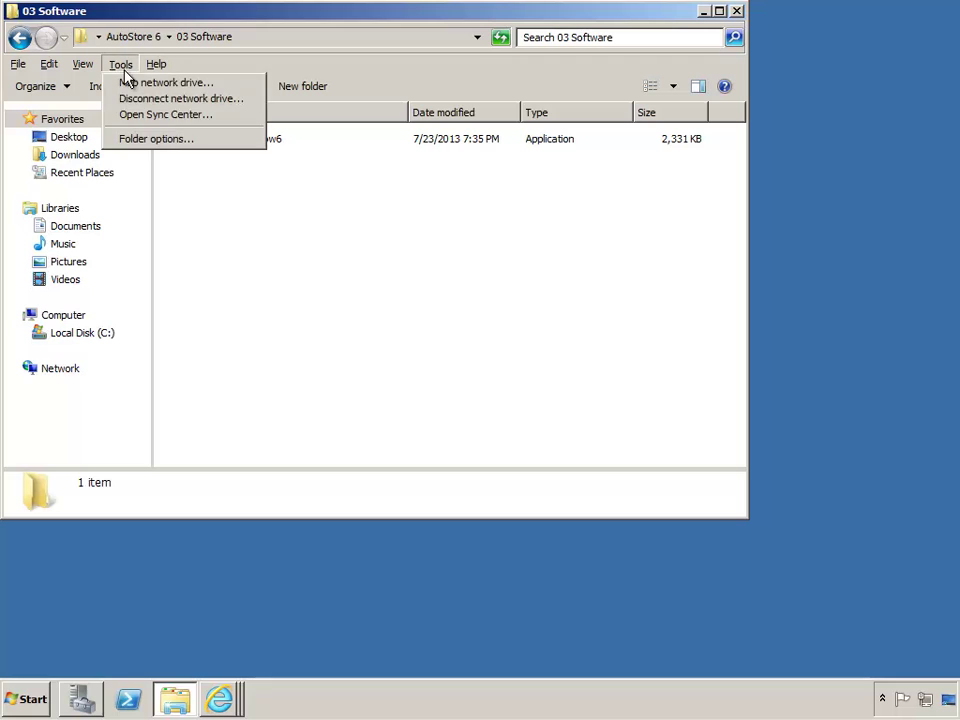
{"action": "left_click", "coordinate": [140, 137]}
{"action": "left_click", "coordinate": [90, 107]}
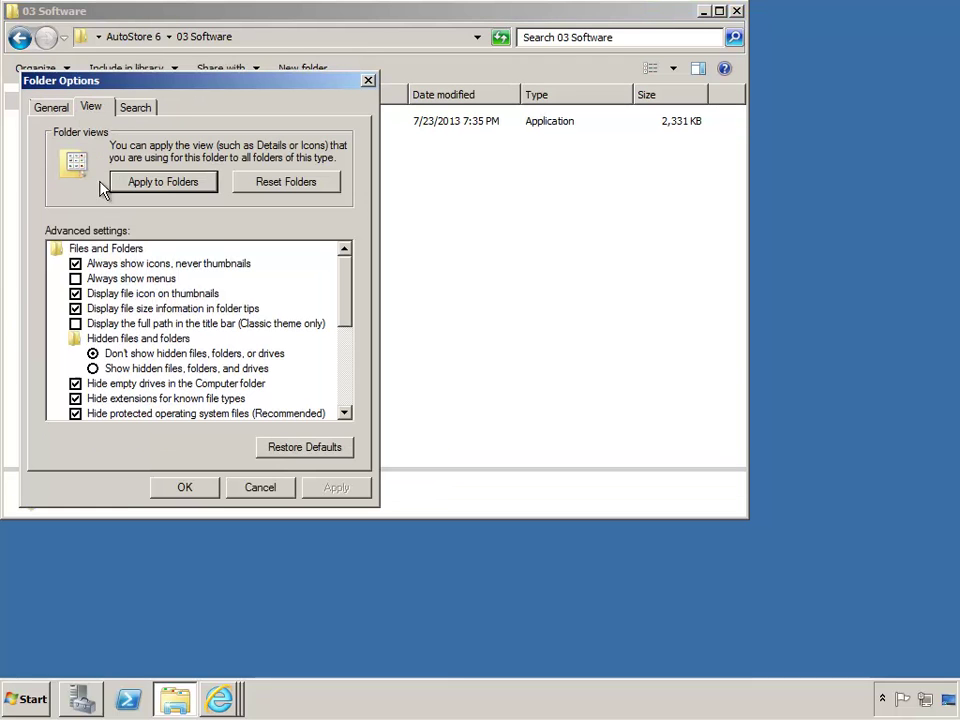
{"action": "left_click", "coordinate": [75, 398]}
{"action": "left_click", "coordinate": [332, 489]}
{"action": "left_click", "coordinate": [186, 488]}
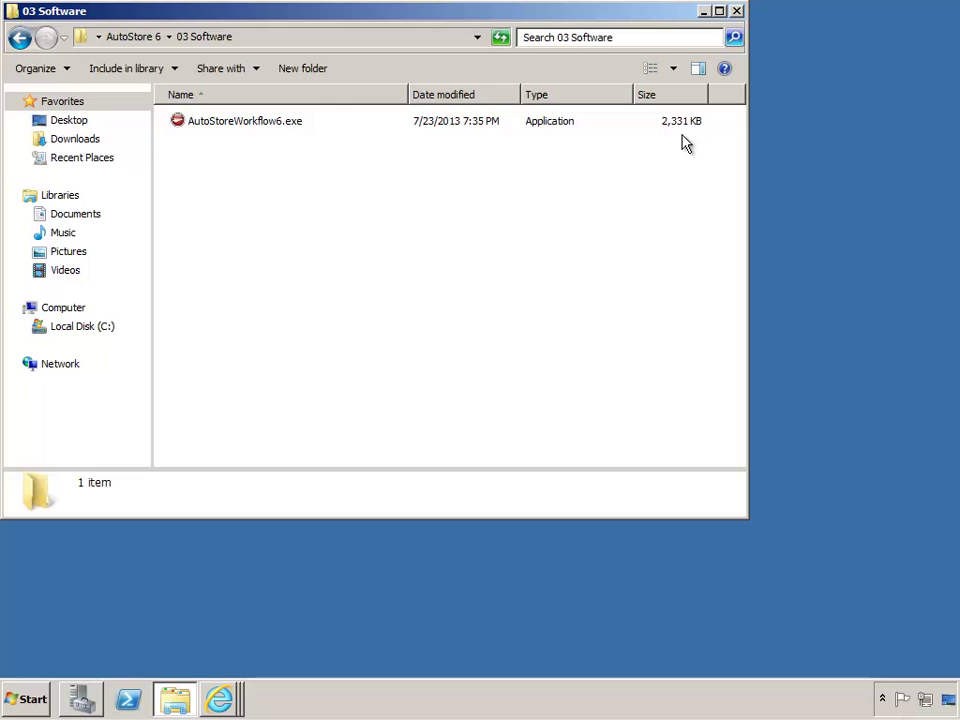
Run AutoStoreWorkflow6.exe as administrator
{"action": "left_click", "coordinate": [212, 122]}
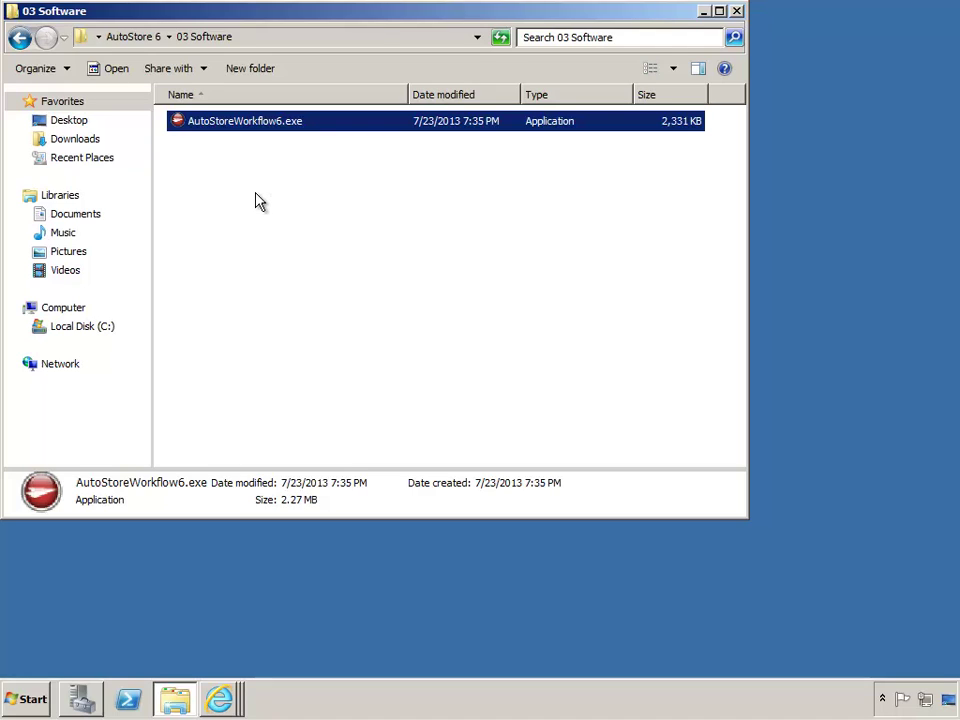
{"action": "right_click", "coordinate": [267, 129]}
{"action": "left_click", "coordinate": [341, 152]}
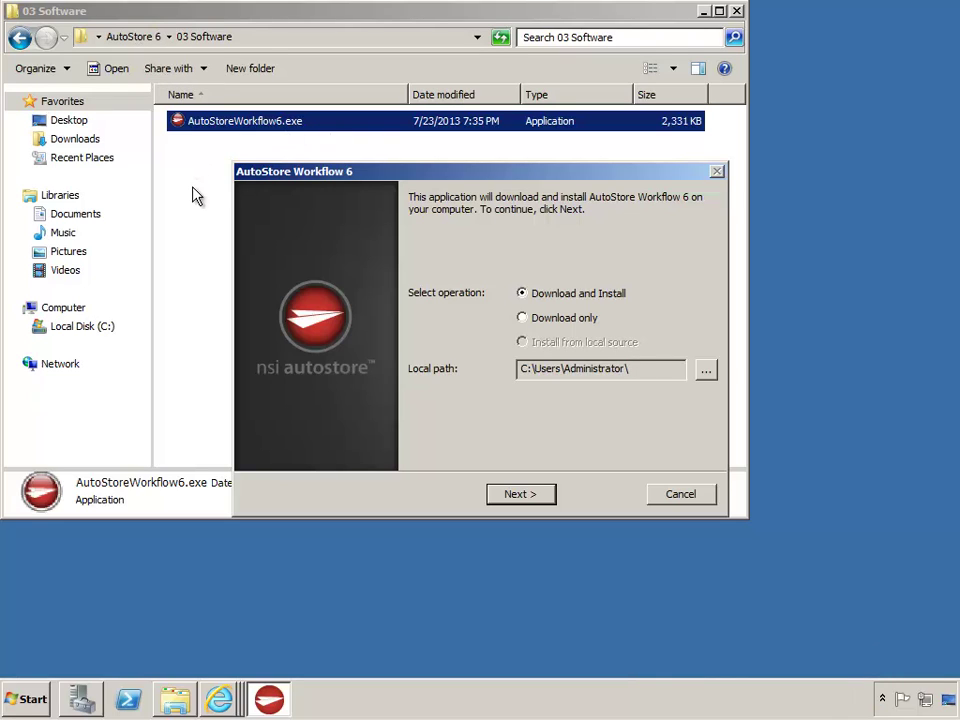
Choose Download only with local path AutoStore 6\03 Software, download the package, and close the installer
{"action": "left_click", "coordinate": [524, 322]}
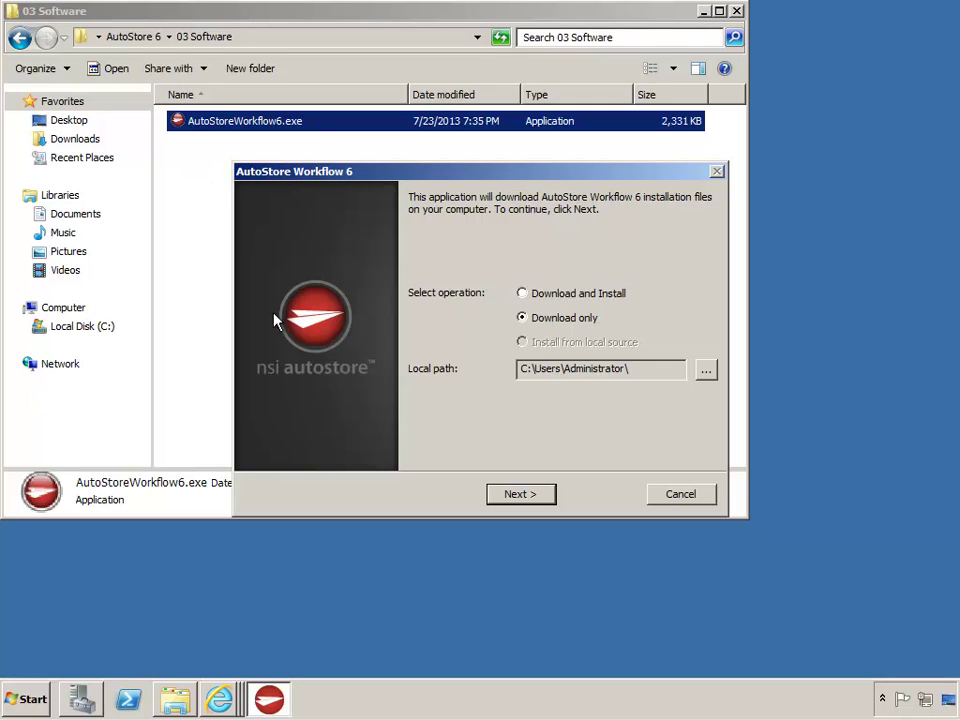
{"action": "left_click", "coordinate": [706, 371]}
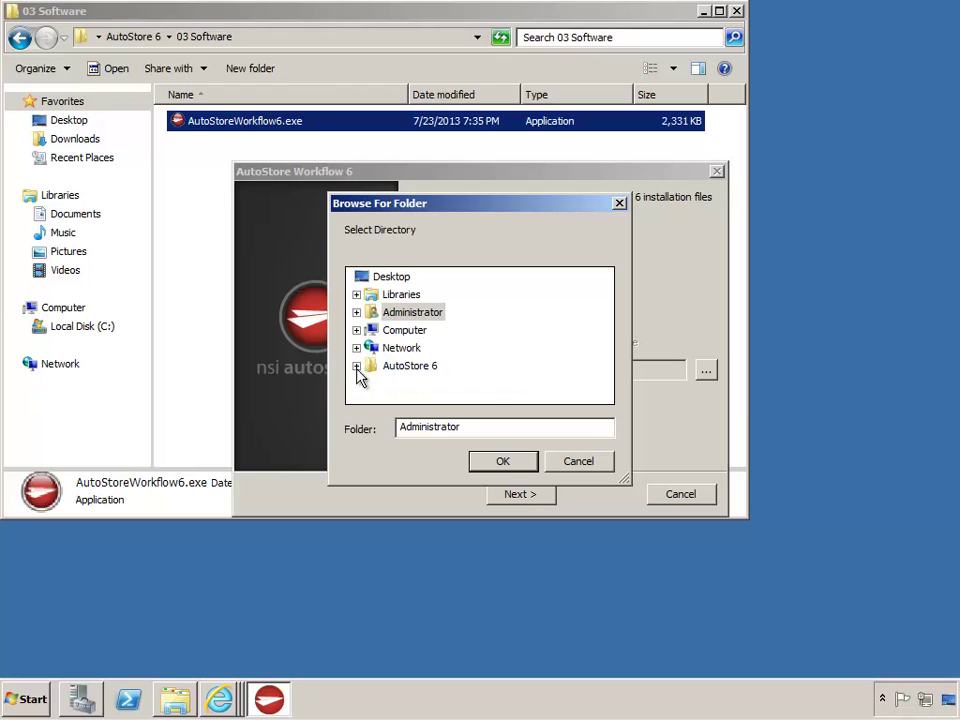
{"action": "left_click", "coordinate": [356, 366]}
{"action": "left_click", "coordinate": [405, 366]}
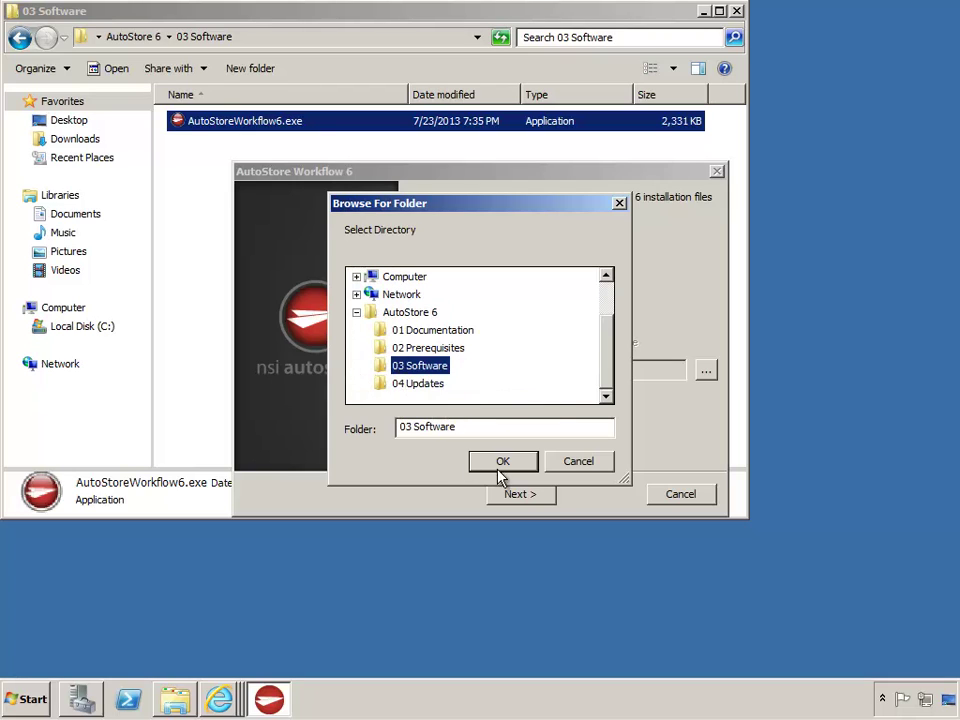
{"action": "left_click", "coordinate": [502, 463]}
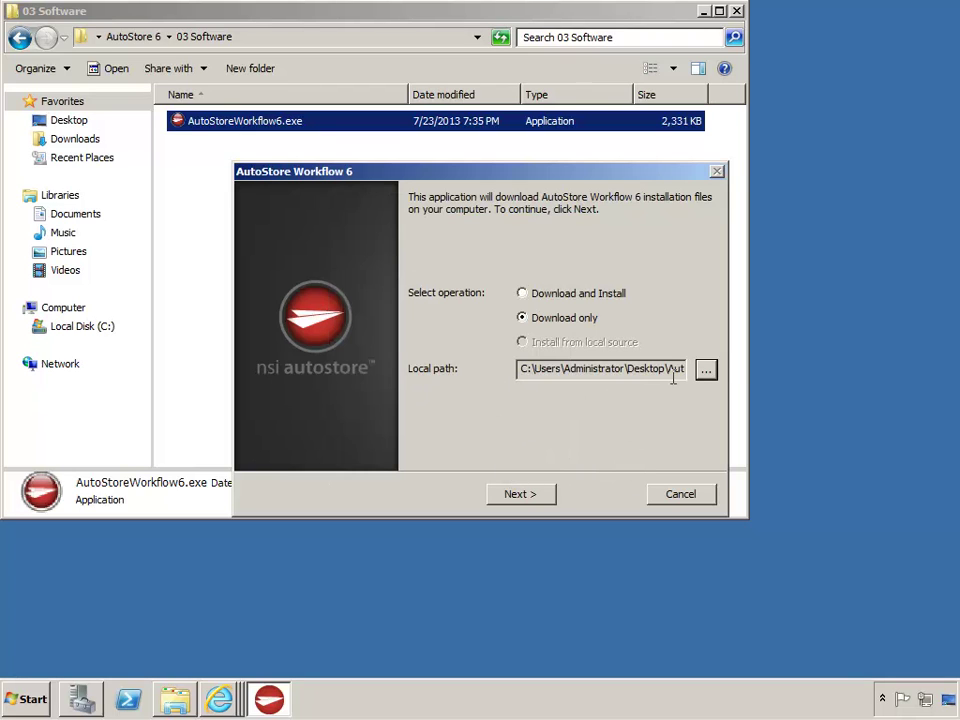
{"action": "left_click", "coordinate": [538, 495]}
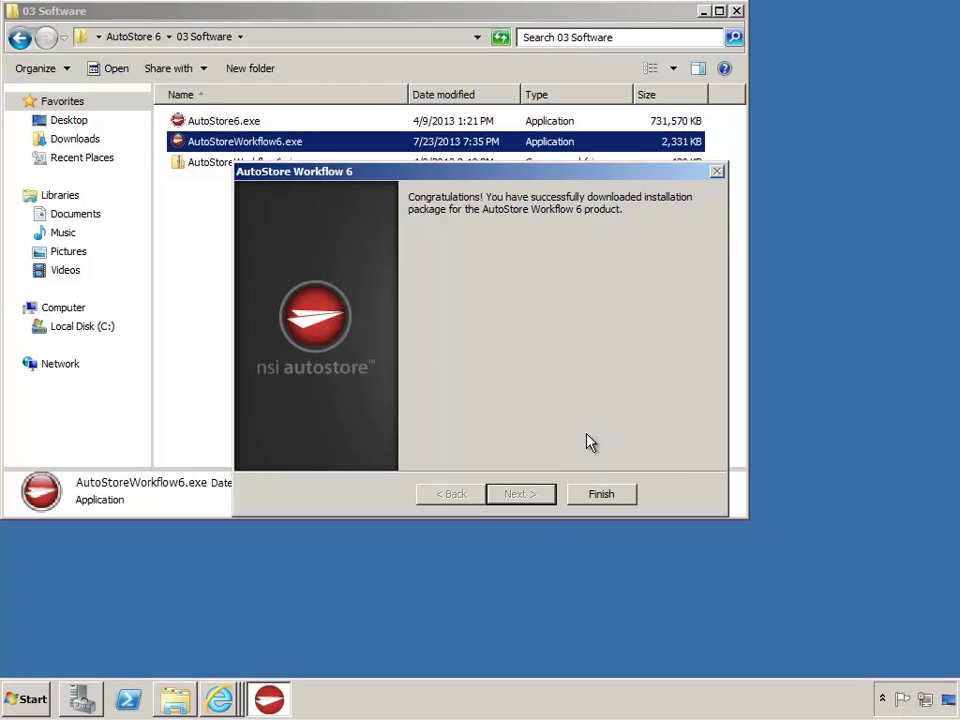
{"action": "left_click", "coordinate": [602, 495]}
{"action": "left_click", "coordinate": [268, 332]}
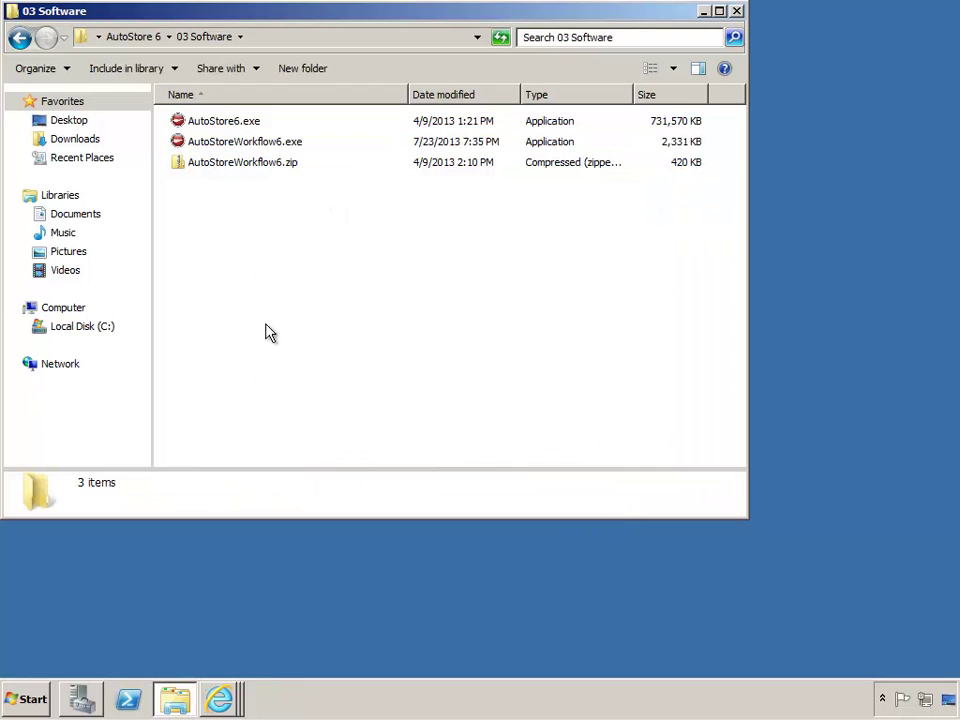
{"action": "left_click_drag", "start_coordinate": [332, 193], "coordinate": [210, 120]}
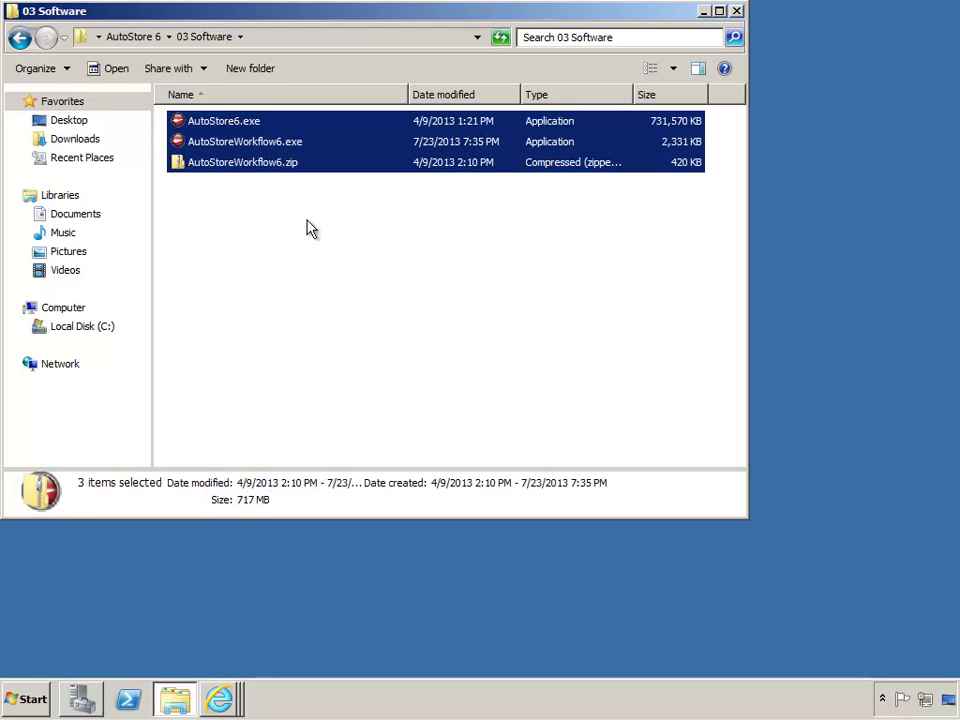
{"action": "left_click", "coordinate": [230, 125]}
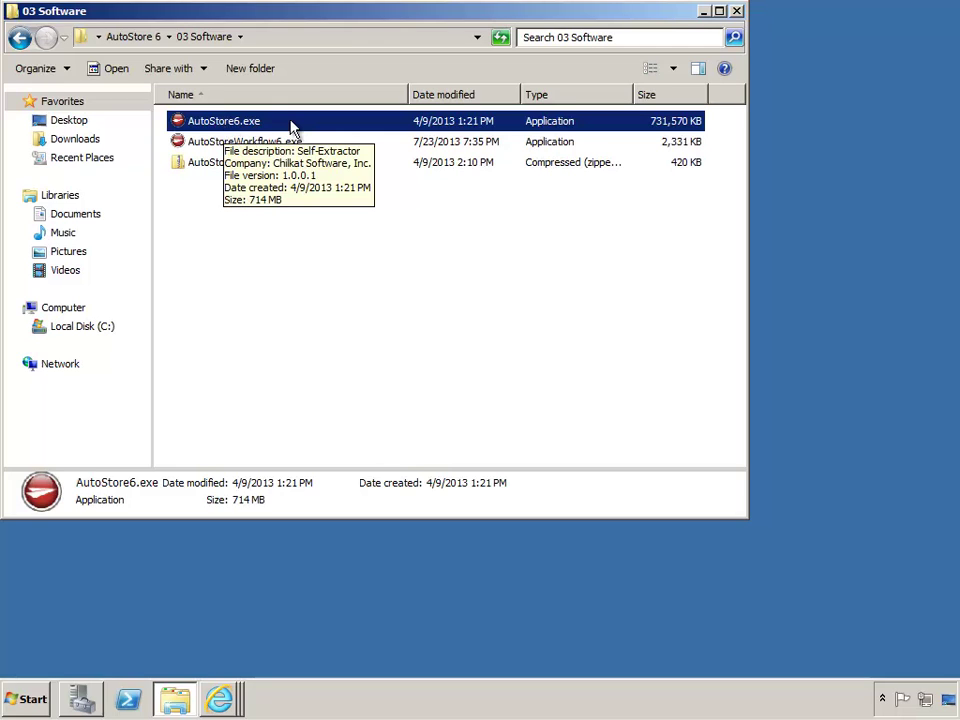
{"action": "left_click", "coordinate": [253, 143]}
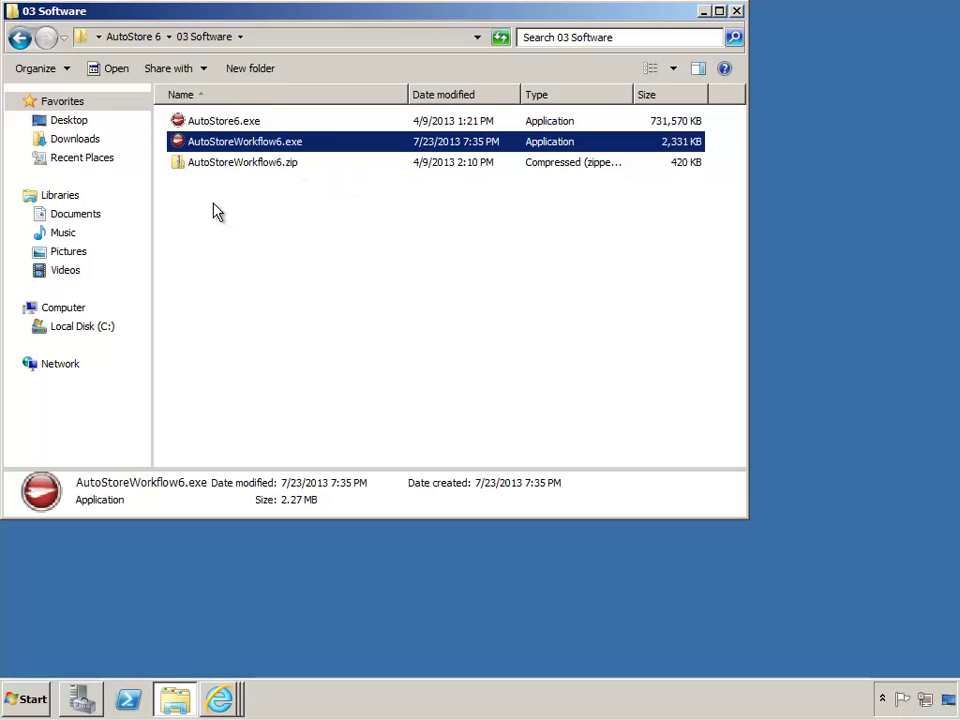
{"action": "key", "text": "Down"}
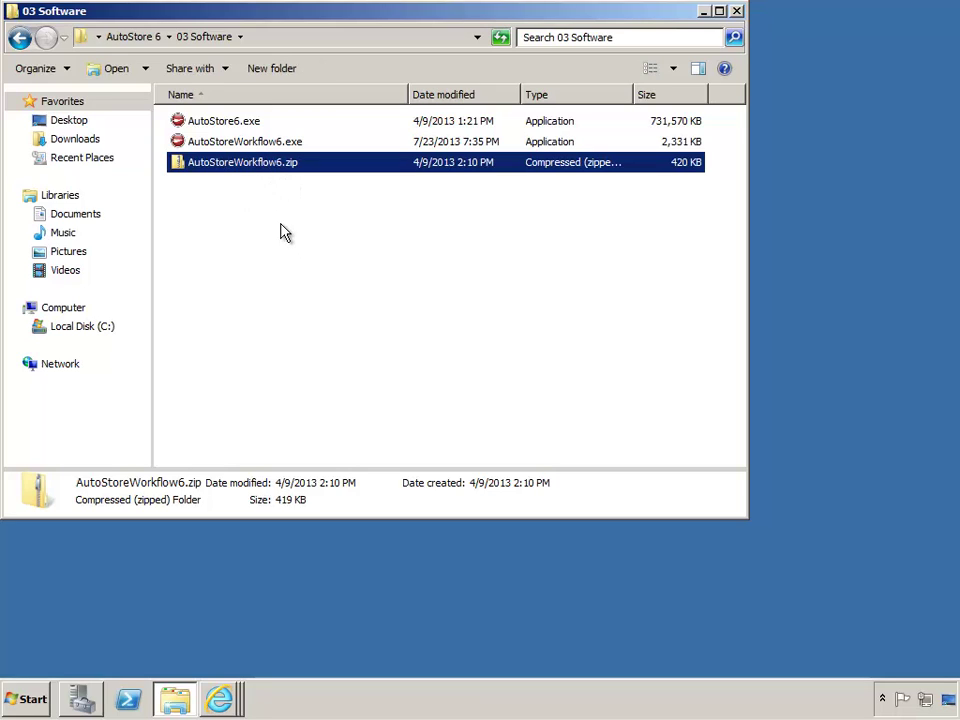
{"action": "left_click", "coordinate": [254, 210]}
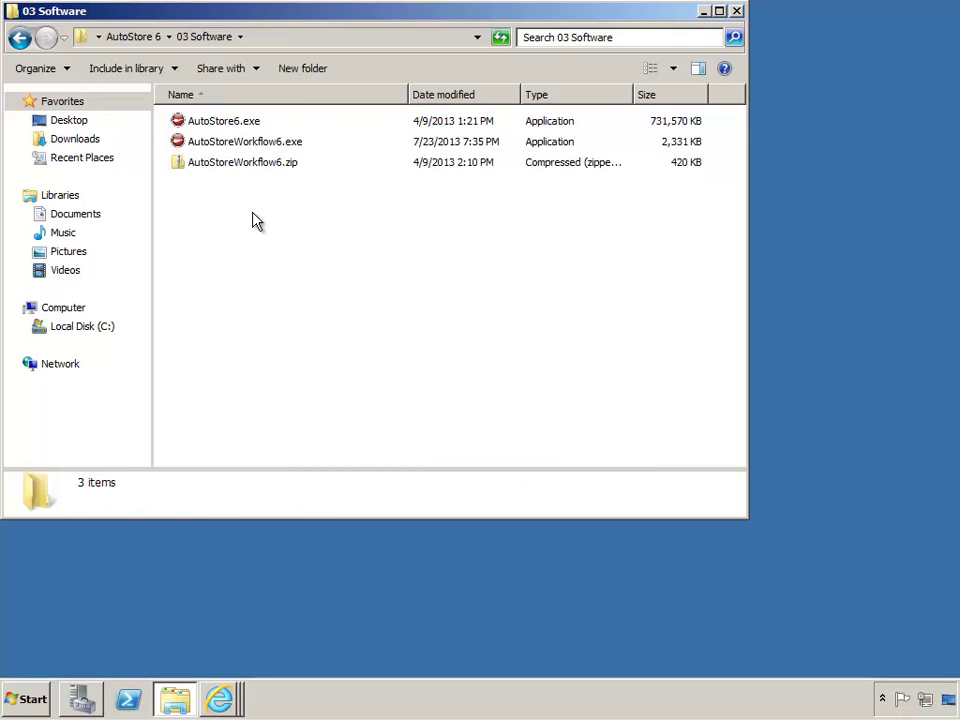
{"action": "left_click", "coordinate": [243, 126]}
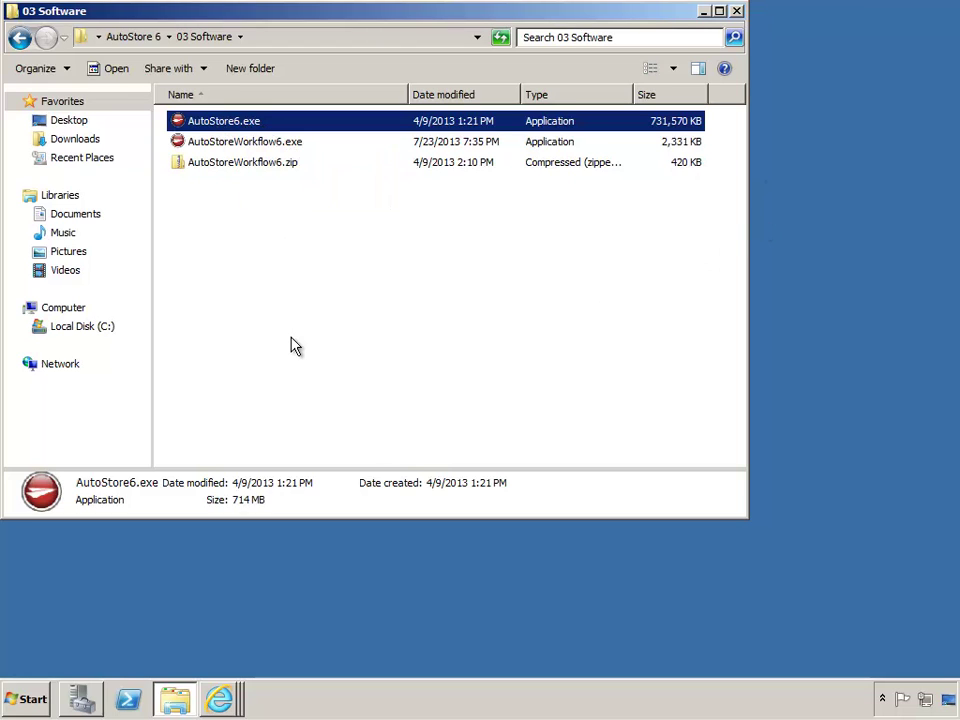
{"action": "left_click", "coordinate": [242, 143]}
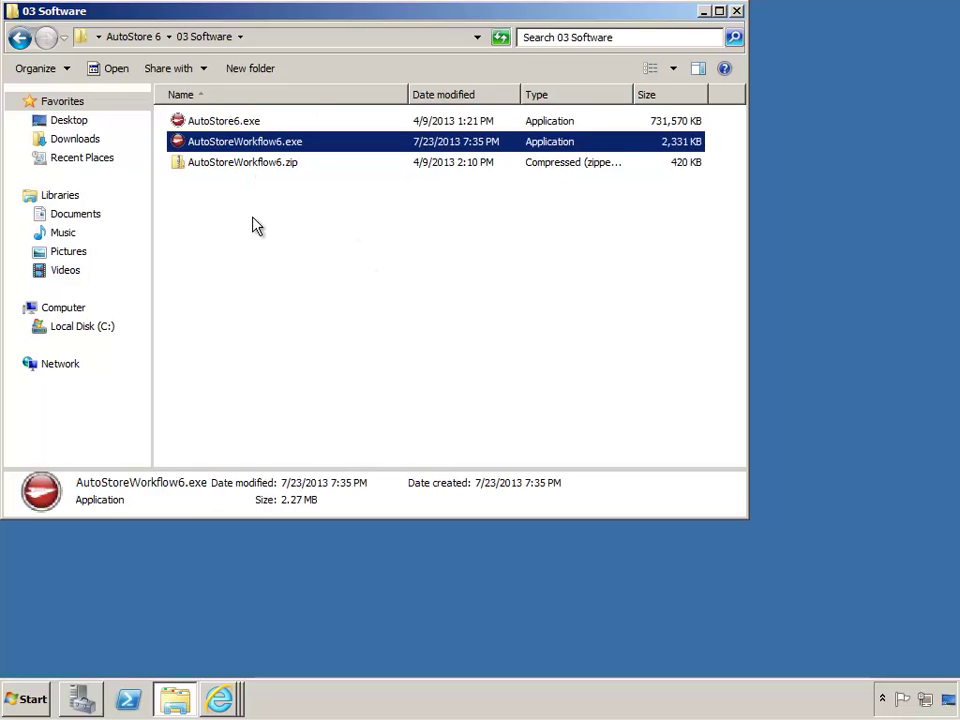
Rerun AutoStoreWorkflow6.exe as administrator, set local path to 03 Software, and choose Install from local source
{"action": "right_click", "coordinate": [305, 147]}
{"action": "left_click", "coordinate": [365, 176]}
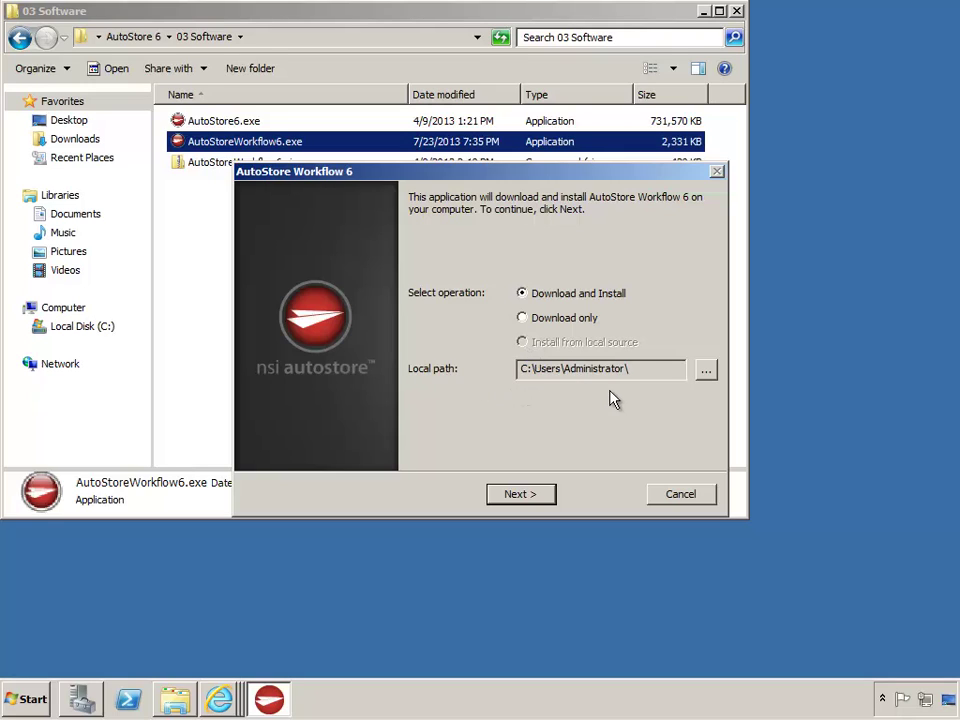
{"action": "left_click", "coordinate": [705, 371]}
{"action": "left_click", "coordinate": [420, 366]}
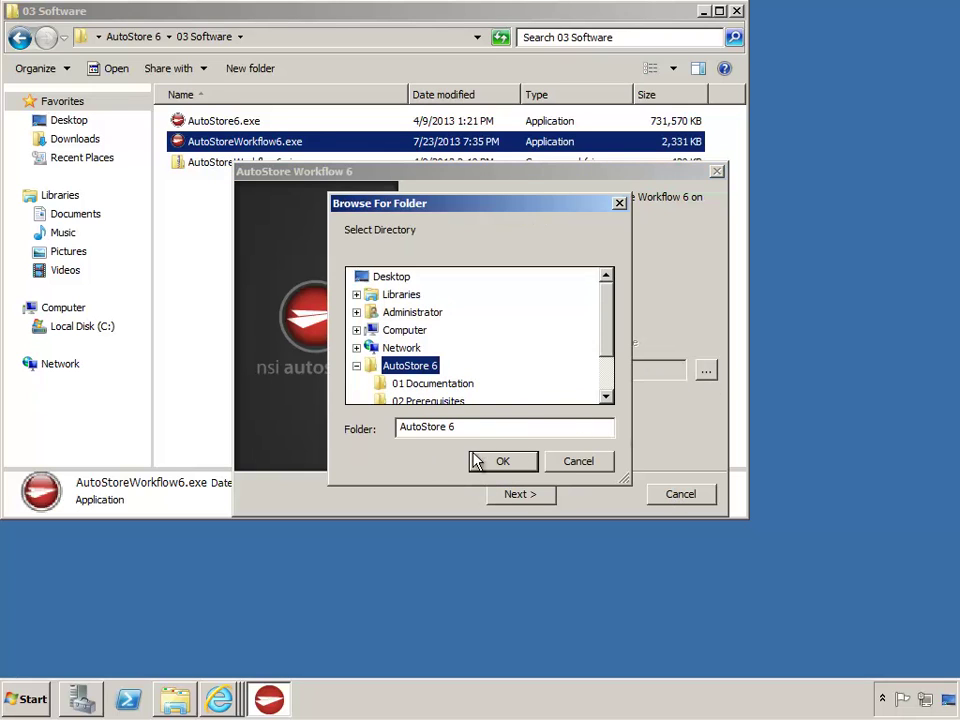
{"action": "left_click", "coordinate": [608, 345]}
{"action": "left_click", "coordinate": [418, 366]}
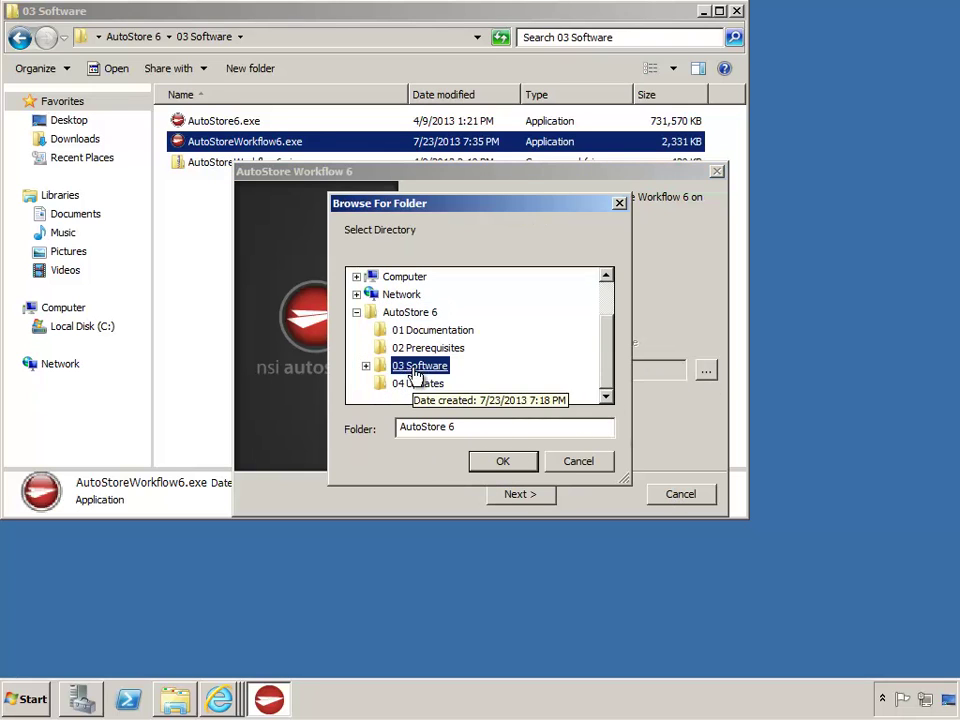
{"action": "left_click", "coordinate": [505, 463]}
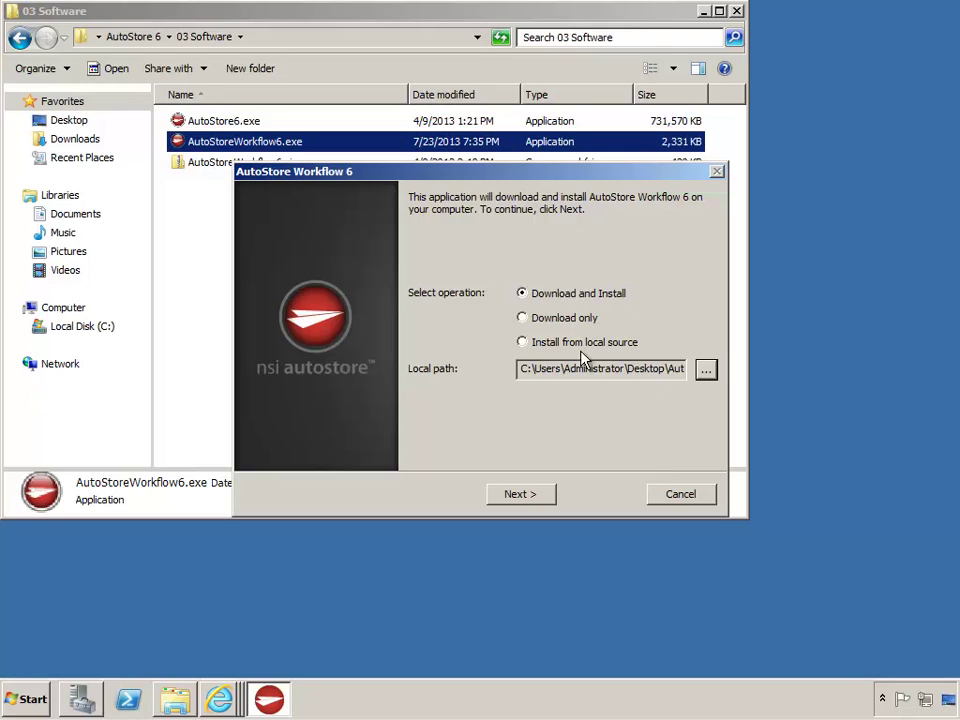
{"action": "left_click", "coordinate": [522, 343]}
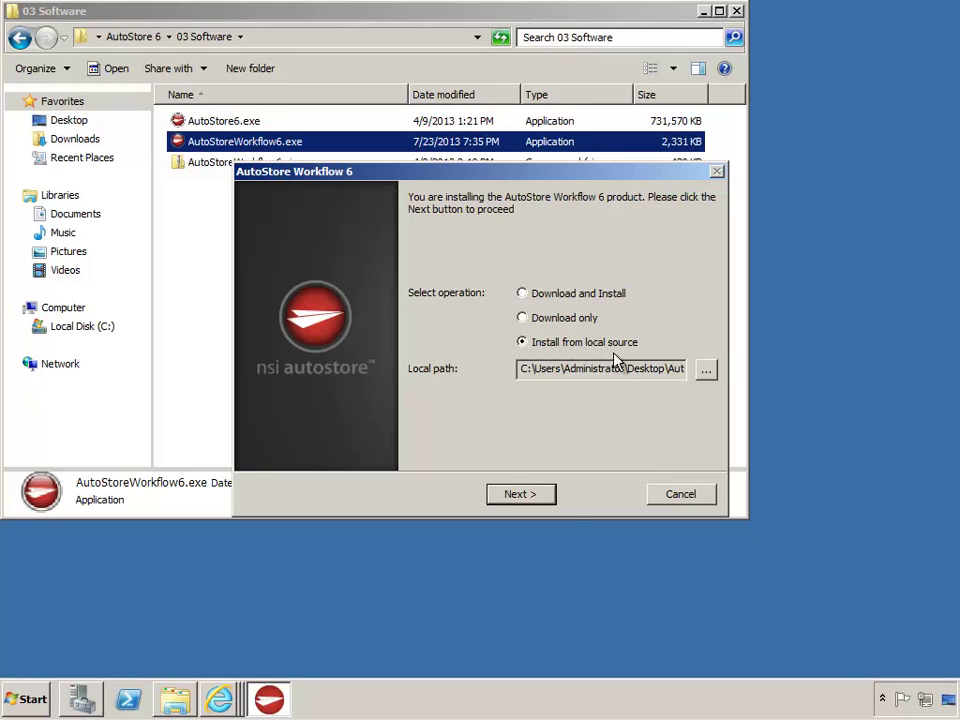
Install the prerequisites, pass the Welcome page, accept the license terms, and continue past Customer Information
{"action": "left_click", "coordinate": [549, 497]}
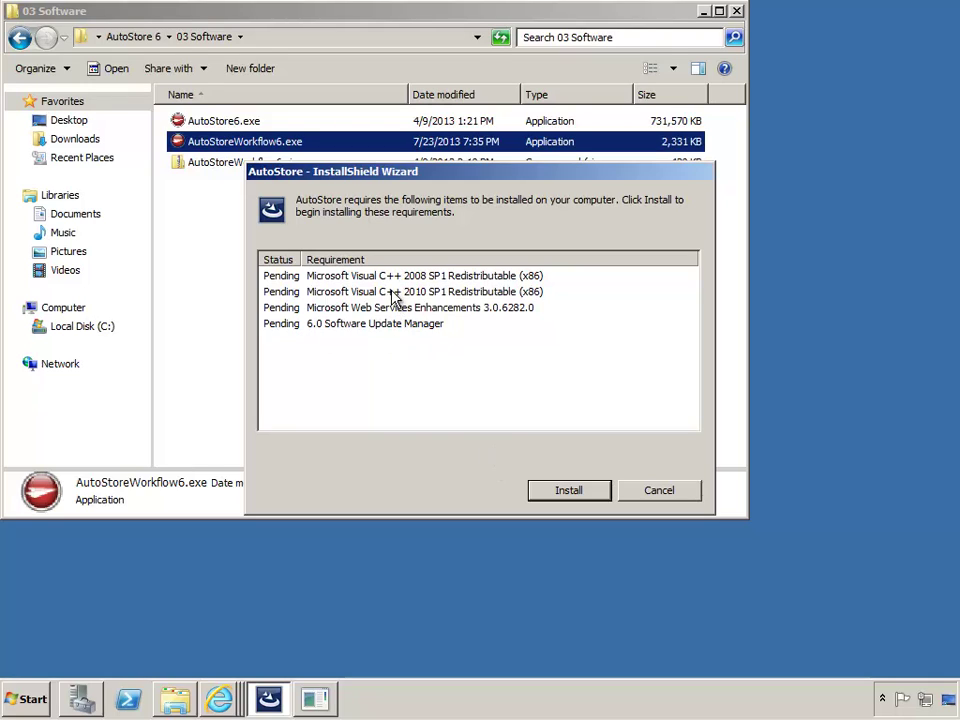
{"action": "left_click", "coordinate": [598, 492]}
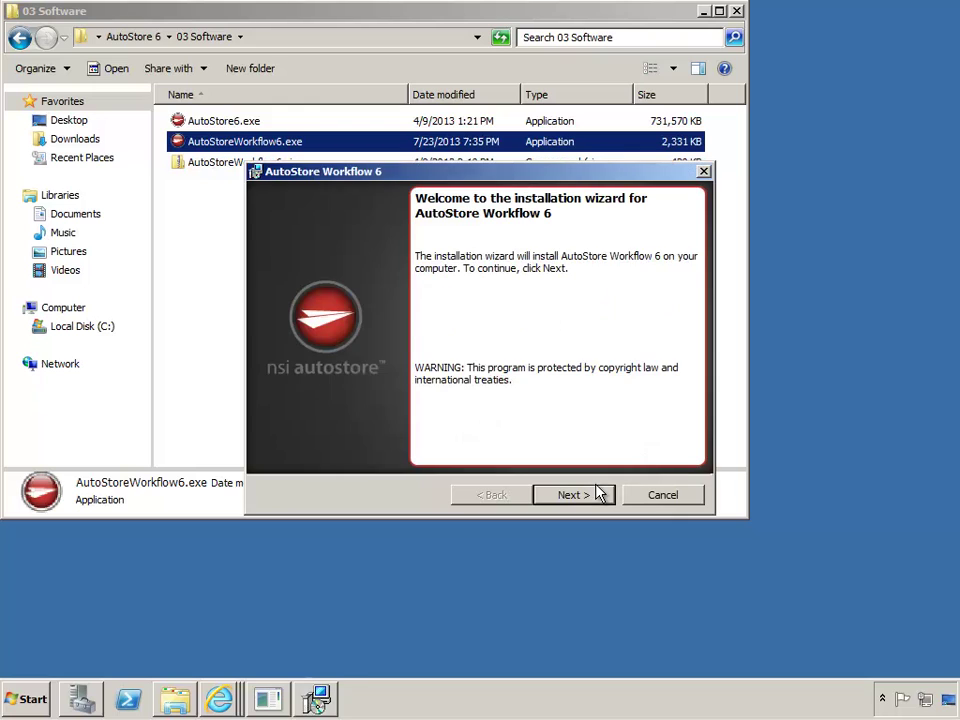
{"action": "left_click", "coordinate": [570, 494]}
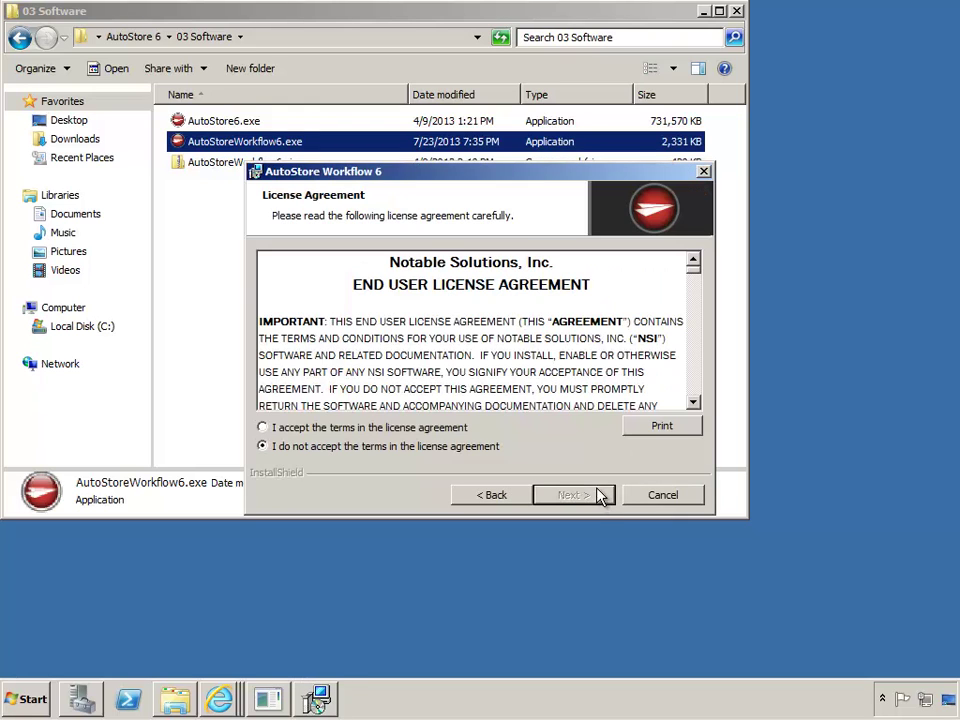
{"action": "left_click", "coordinate": [408, 428]}
{"action": "left_click", "coordinate": [594, 497]}
{"action": "left_click", "coordinate": [606, 498]}
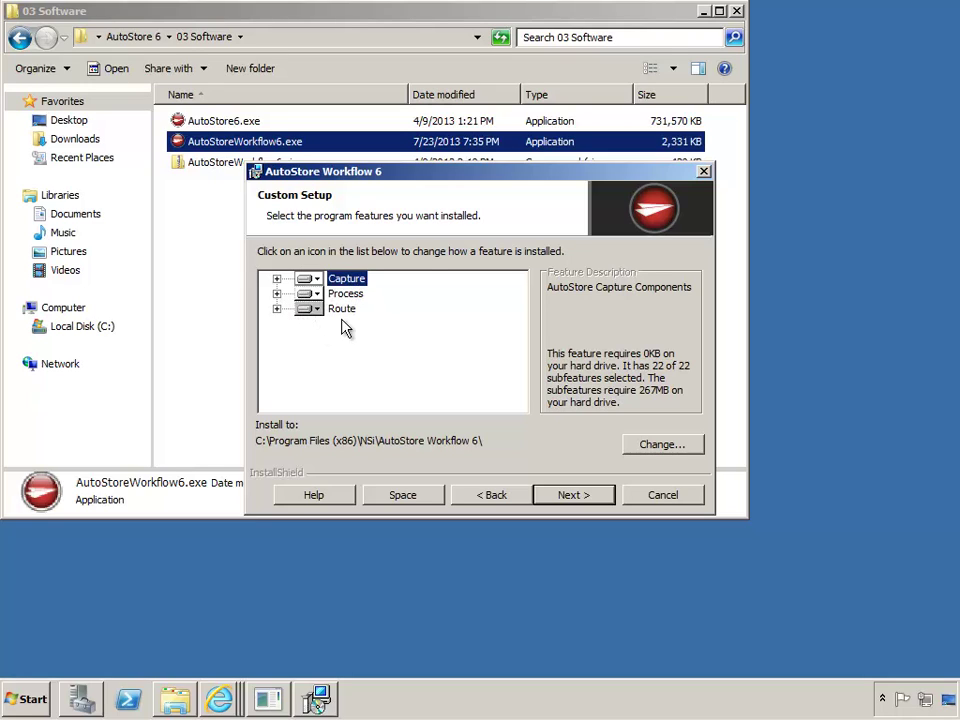
Expand Capture and toggle IKON DocSend to unavailable, then back to installed on local hard drive
{"action": "left_click", "coordinate": [277, 279]}
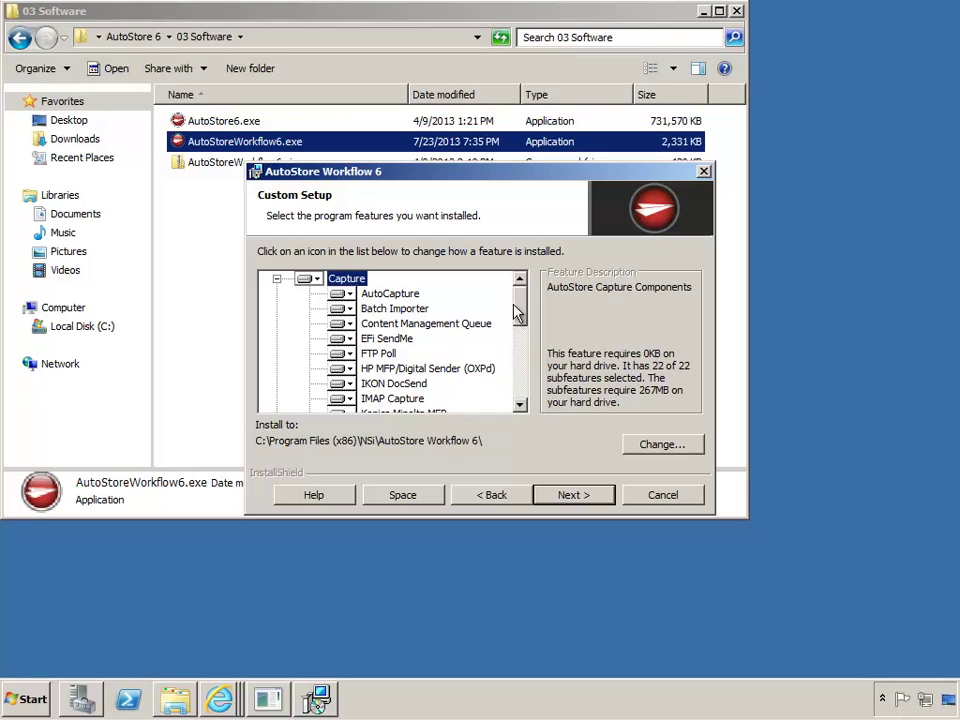
{"action": "left_click_drag", "start_coordinate": [517, 313], "coordinate": [522, 340]}
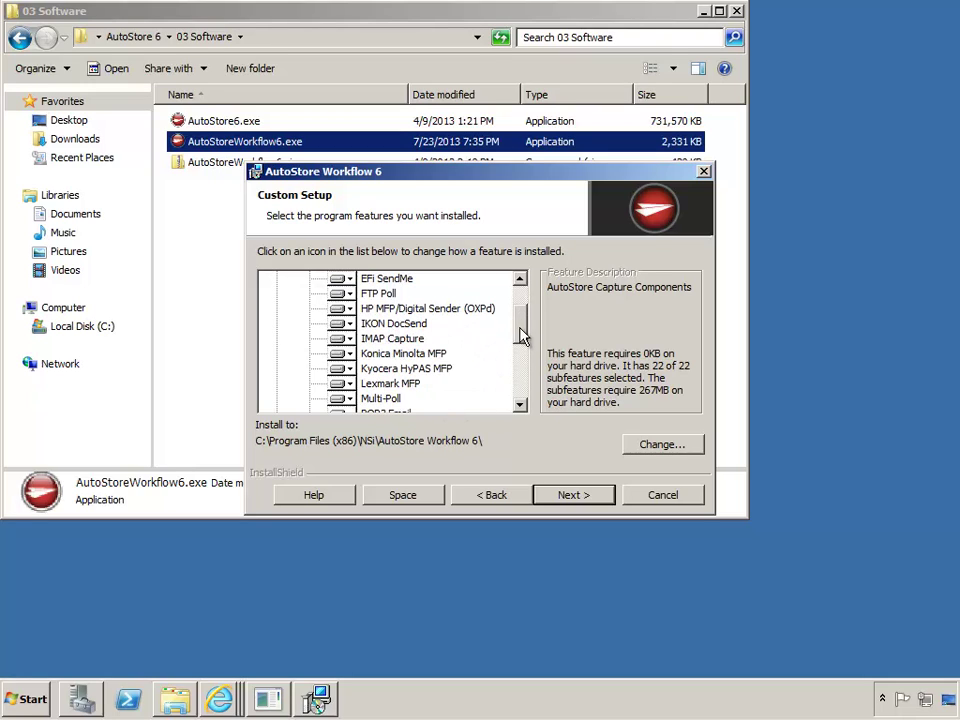
{"action": "left_click", "coordinate": [341, 325]}
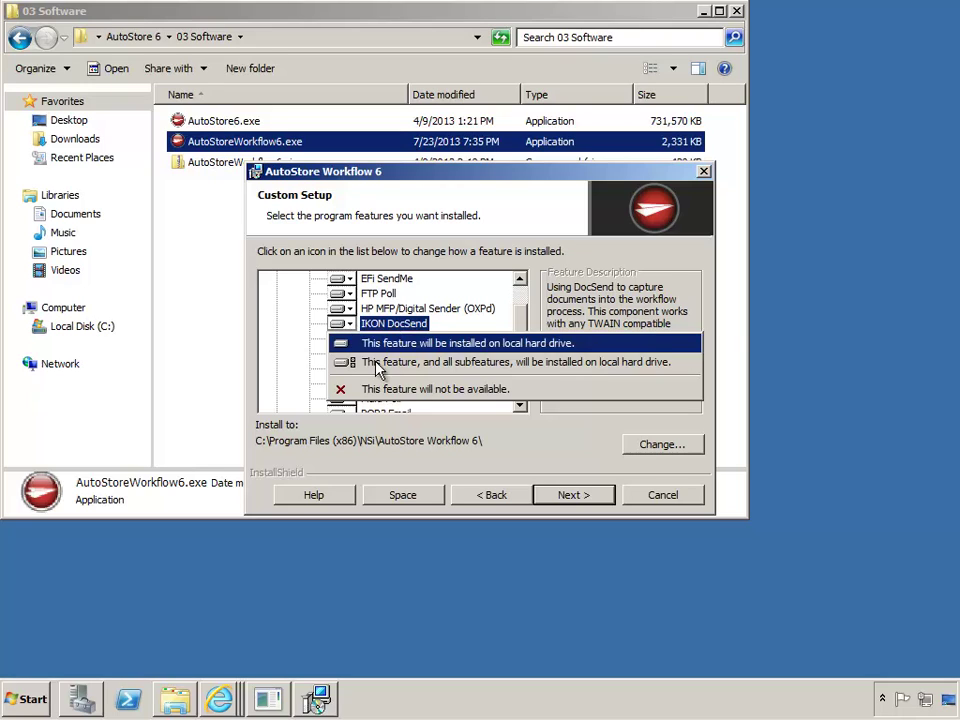
{"action": "left_click", "coordinate": [397, 389]}
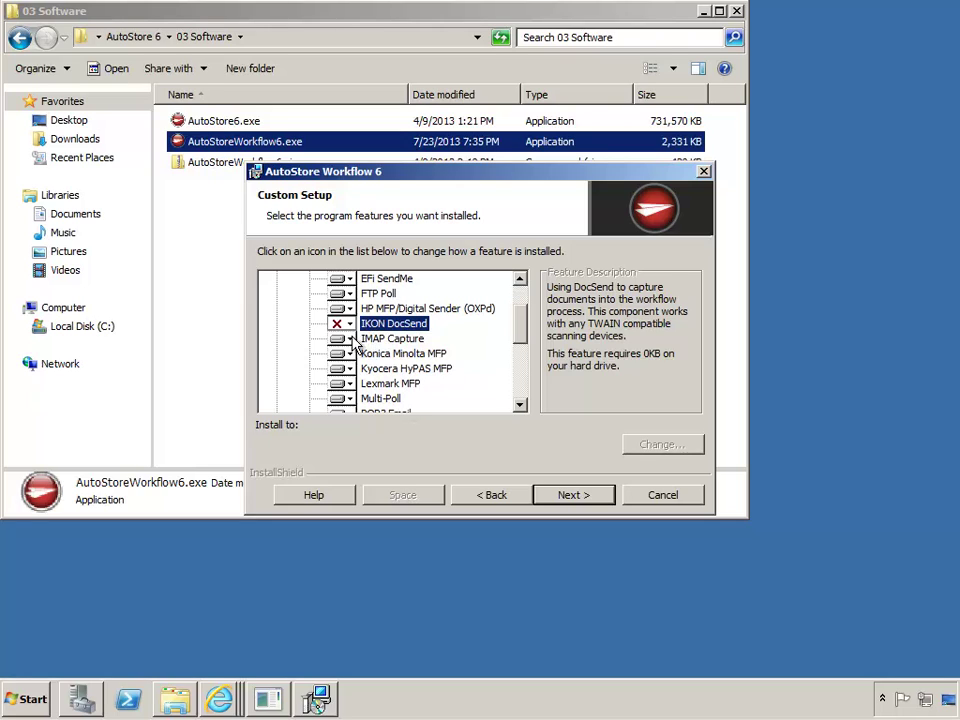
{"action": "left_click", "coordinate": [349, 326]}
{"action": "left_click", "coordinate": [392, 345]}
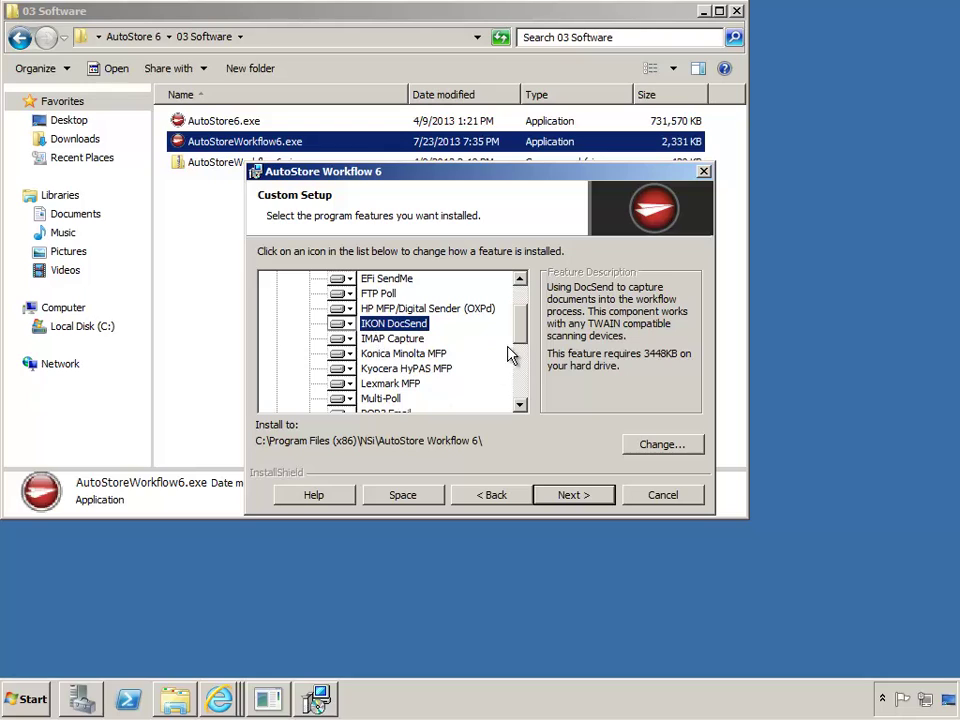
{"action": "scroll", "coordinate": [524, 333], "scroll_direction": "up", "scroll_amount": 1}
{"action": "scroll", "coordinate": [524, 333], "scroll_direction": "up", "scroll_amount": 1}
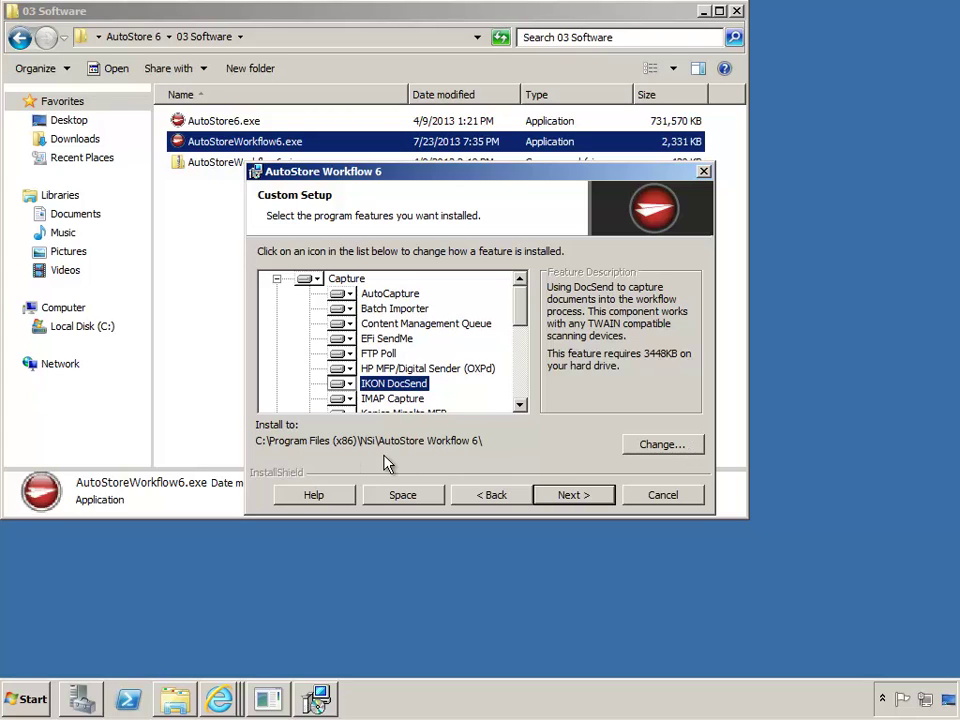
Complete the AutoStore Workflow 6 installation through to Finish, then minimize the 03 Software folder
{"action": "left_click", "coordinate": [609, 500]}
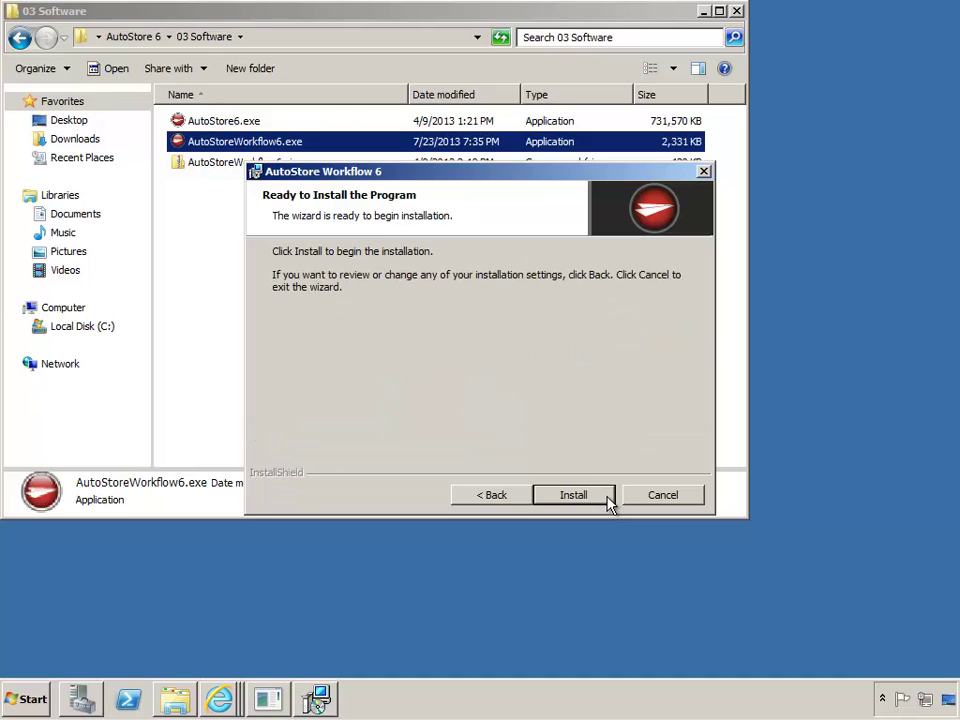
{"action": "left_click", "coordinate": [609, 497]}
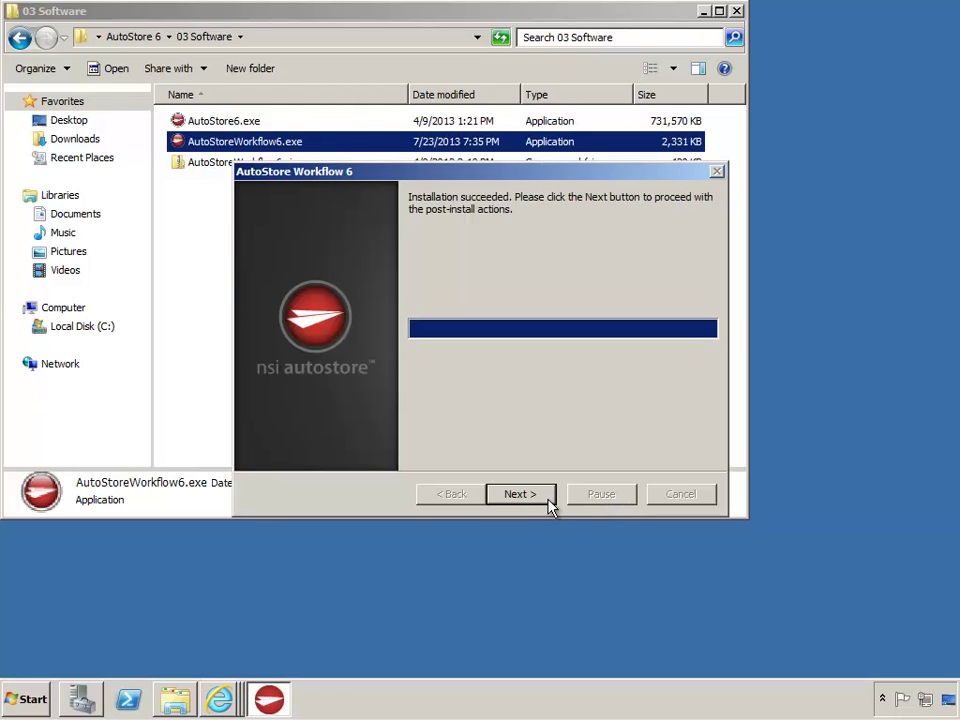
{"action": "left_click", "coordinate": [547, 499]}
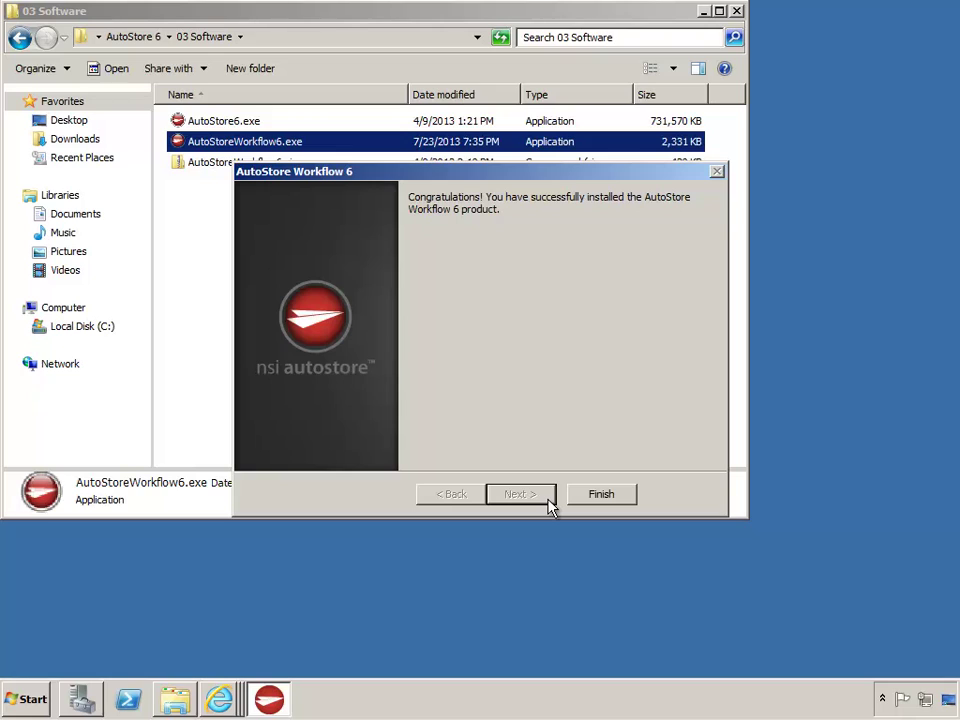
{"action": "left_click", "coordinate": [601, 494]}
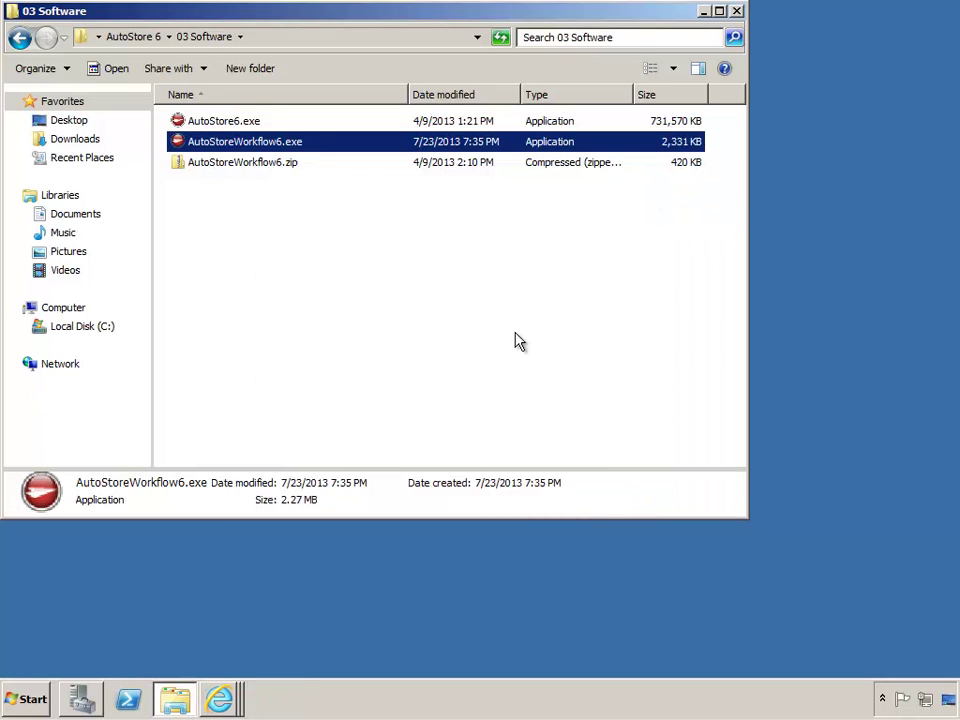
{"action": "left_click", "coordinate": [512, 345]}
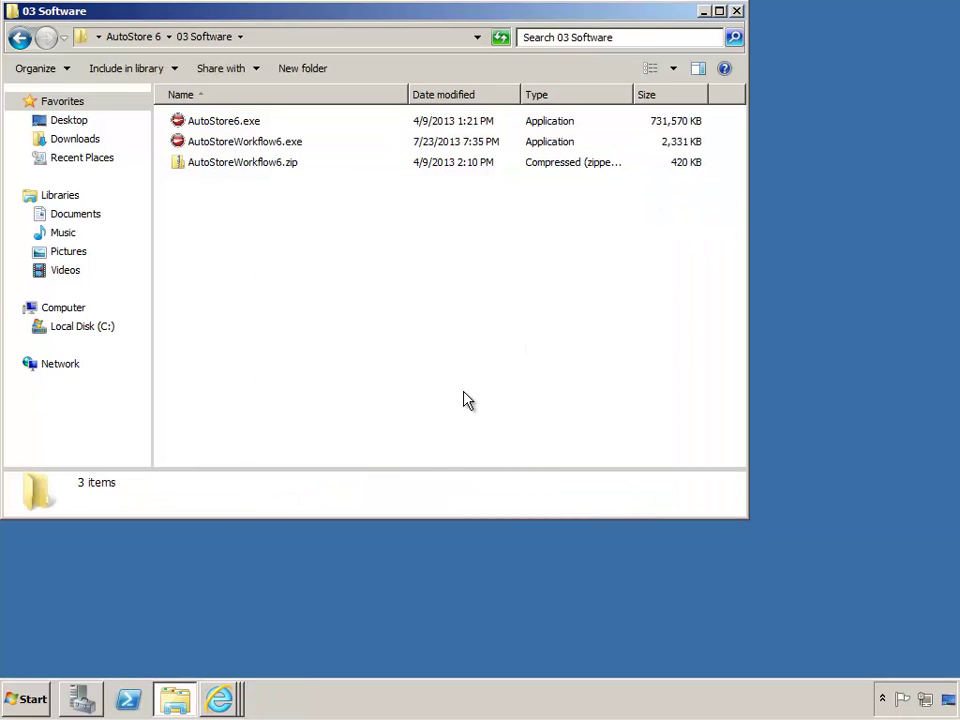
{"action": "left_click", "coordinate": [704, 12]}
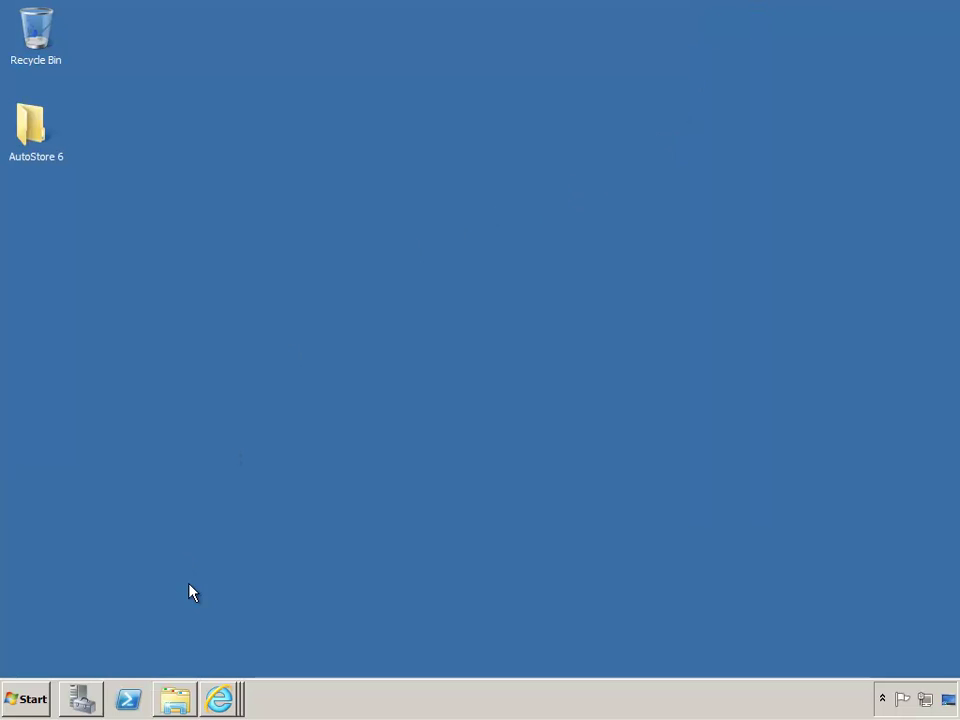
Run Process Designer as administrator from Start > NSi > AutoStore Workflow 6, then open Software Updates
{"action": "left_click", "coordinate": [20, 699]}
{"action": "left_click", "coordinate": [99, 634]}
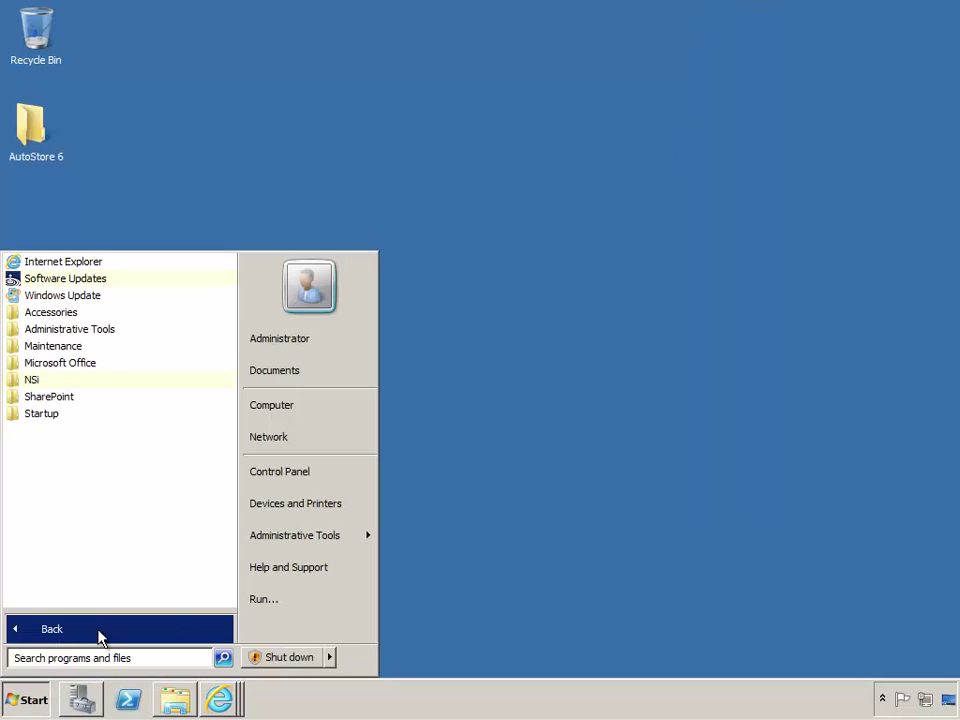
{"action": "left_click", "coordinate": [36, 380]}
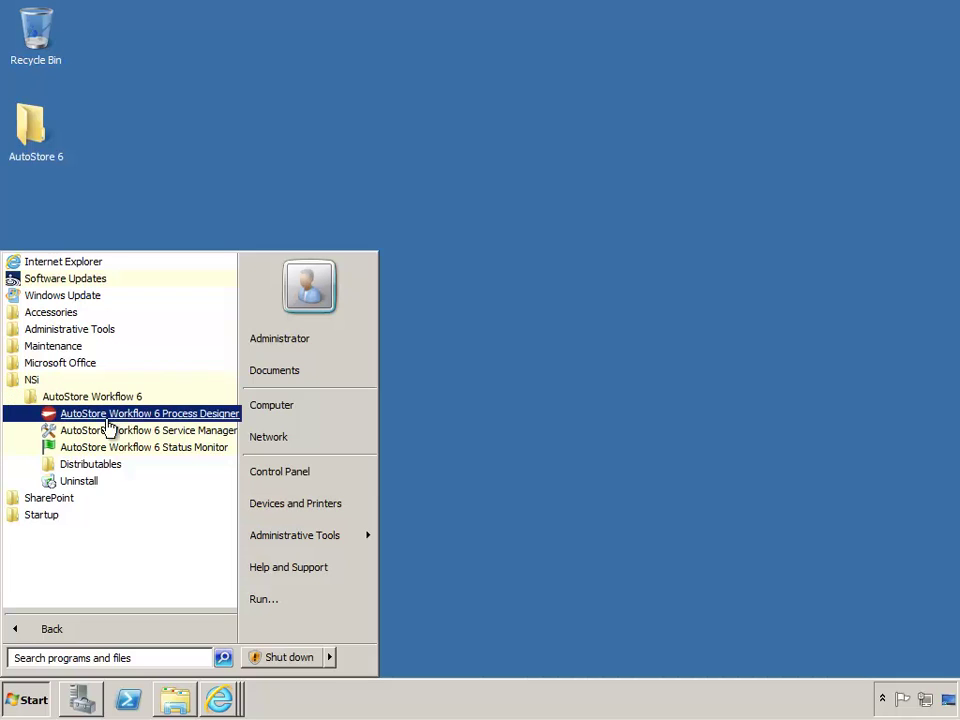
{"action": "right_click", "coordinate": [201, 420]}
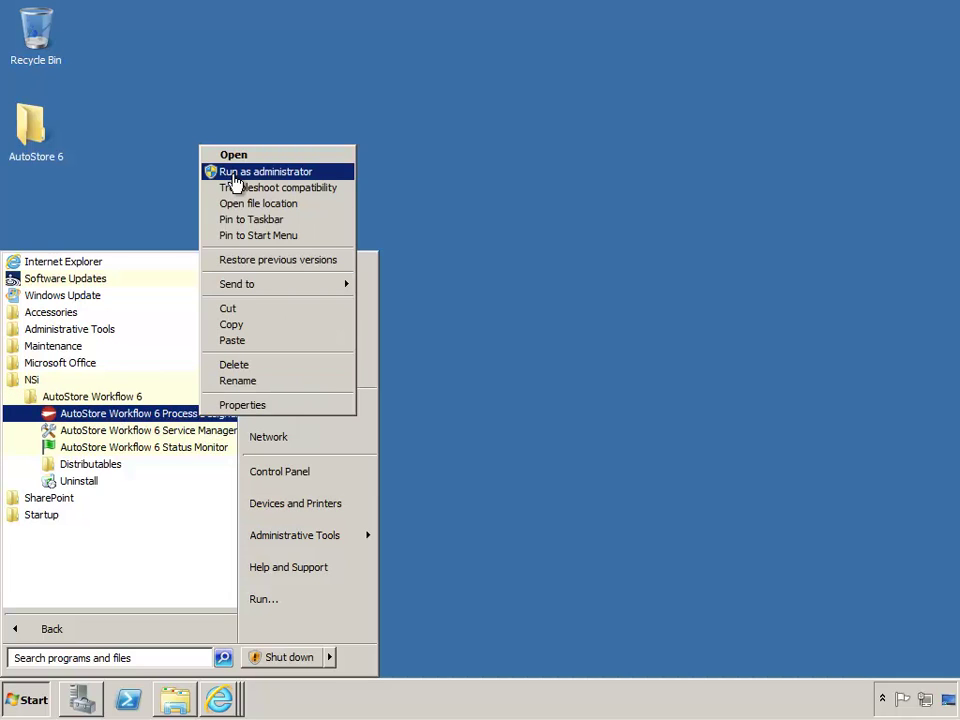
{"action": "left_click", "coordinate": [236, 176]}
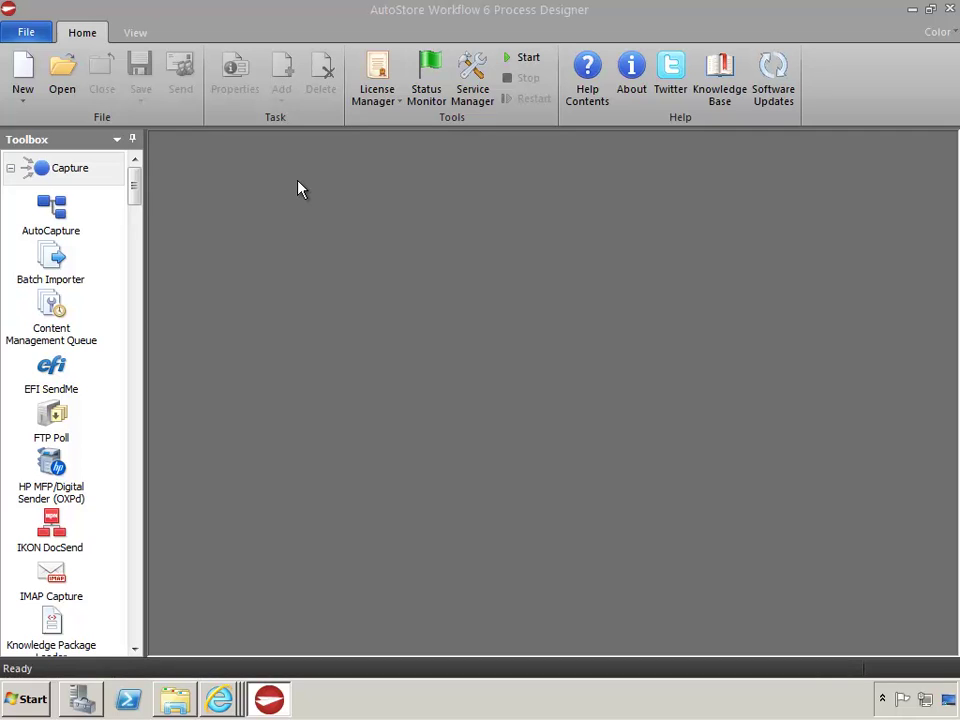
{"action": "left_click", "coordinate": [774, 96]}
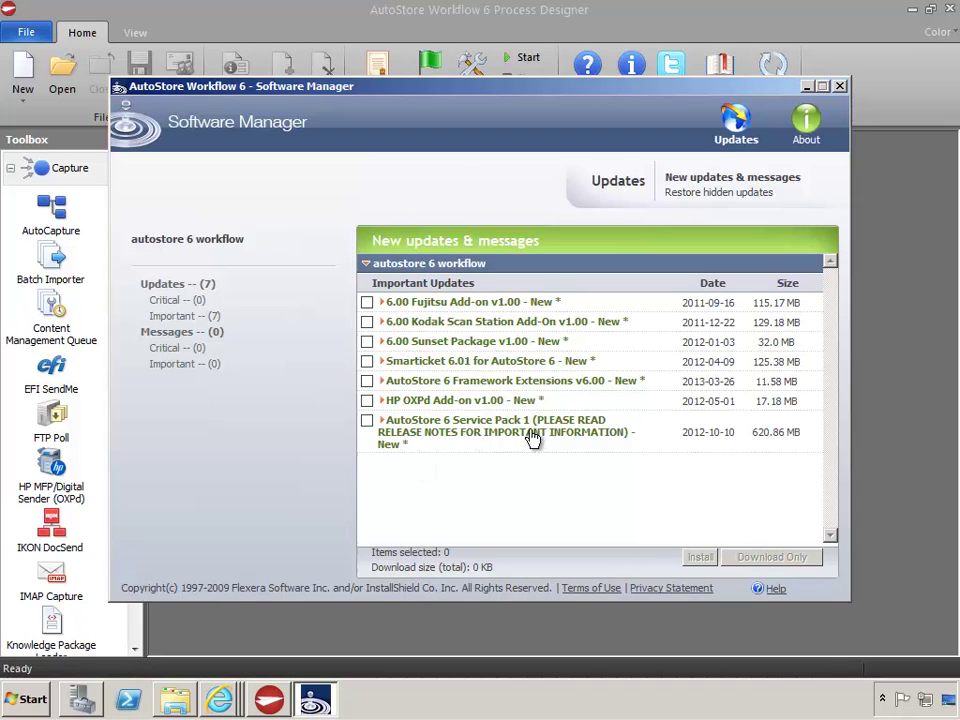
Select only Service Pack 1 in the updates list, leaving Framework Extensions unchecked
{"action": "left_click", "coordinate": [367, 421]}
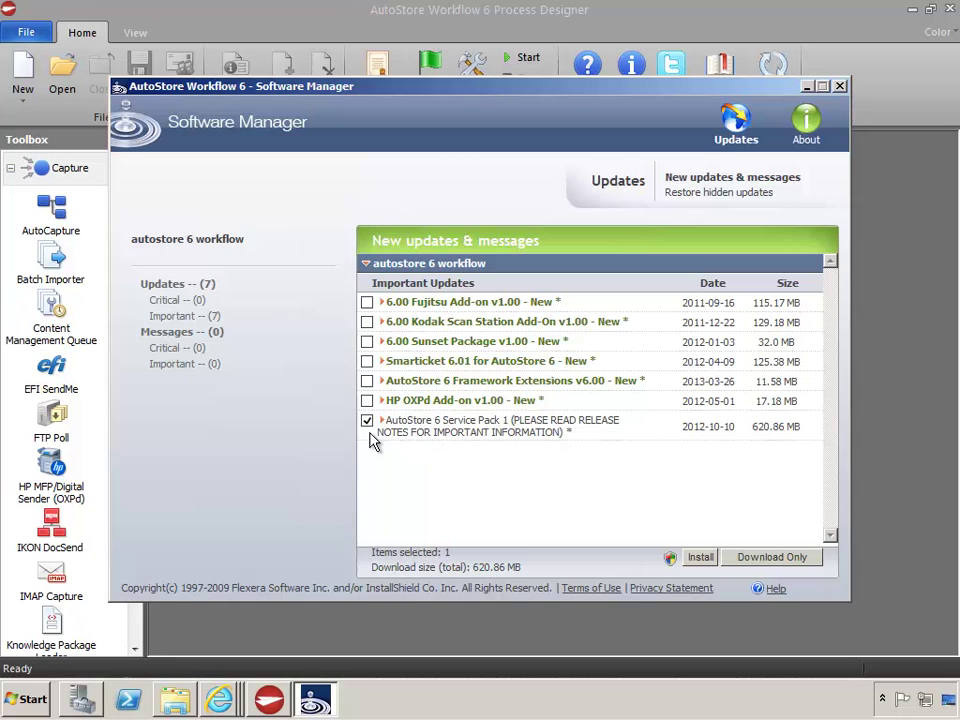
{"action": "left_click", "coordinate": [368, 382]}
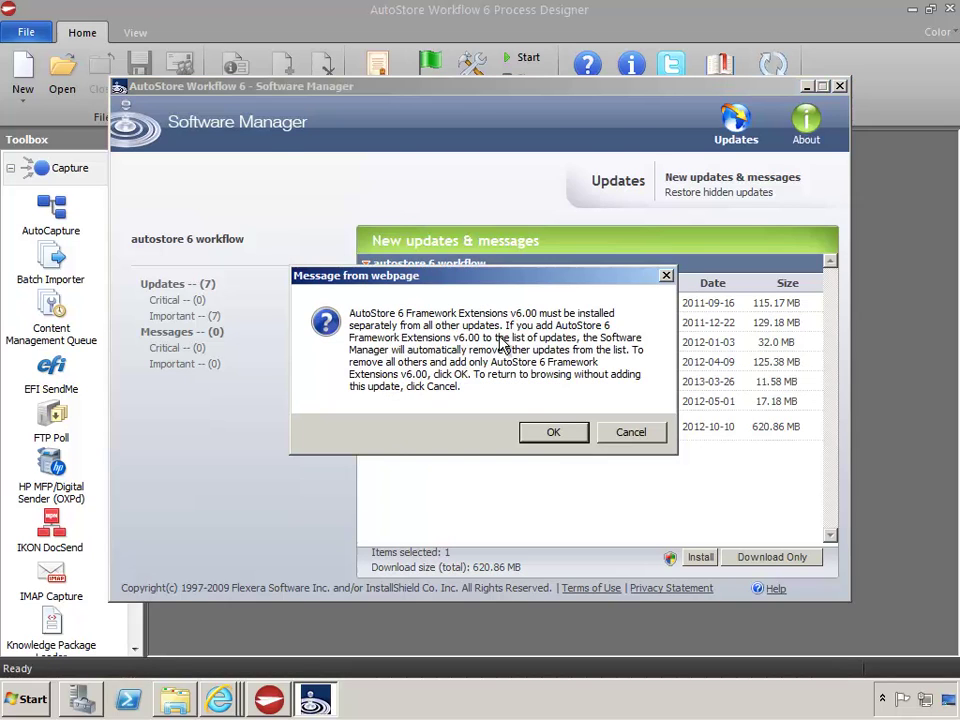
{"action": "left_click", "coordinate": [530, 432]}
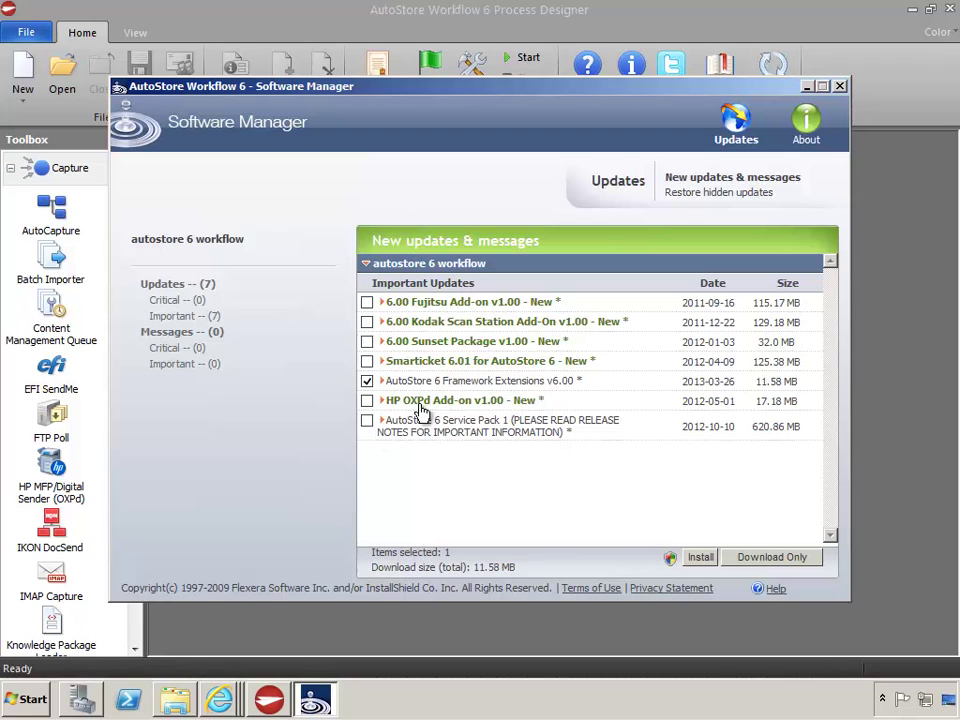
{"action": "left_click", "coordinate": [367, 381]}
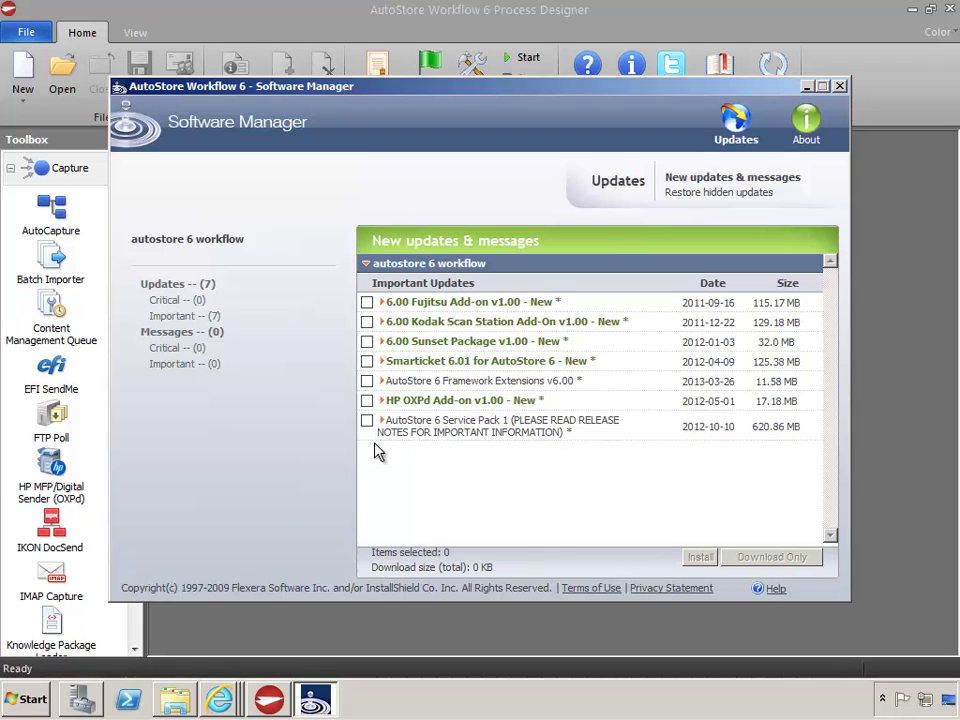
{"action": "left_click", "coordinate": [367, 421]}
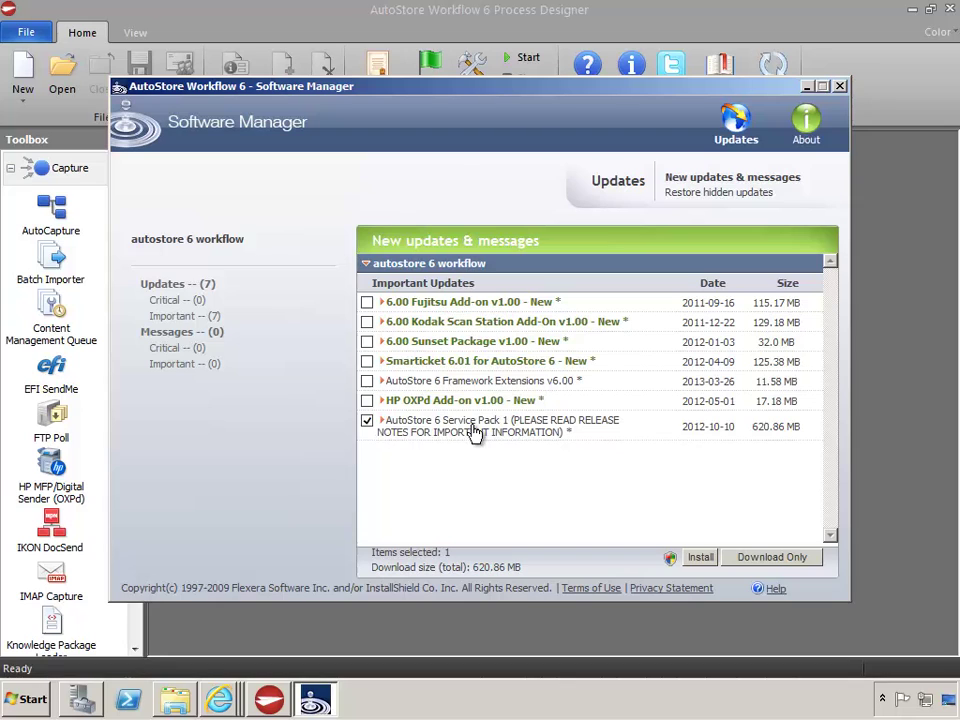
Download ServicePack1.exe without installing into Desktop\AutoStore 6\04 Updates, then return to the updates list
{"action": "left_click", "coordinate": [775, 561]}
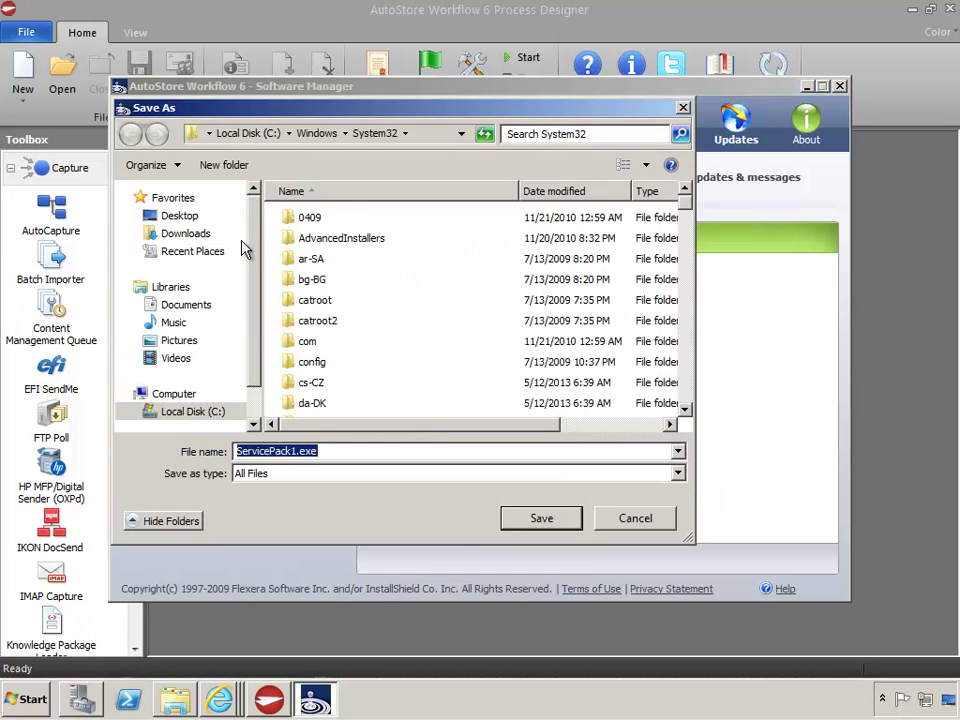
{"action": "left_click", "coordinate": [184, 219]}
{"action": "double_click", "coordinate": [337, 416]}
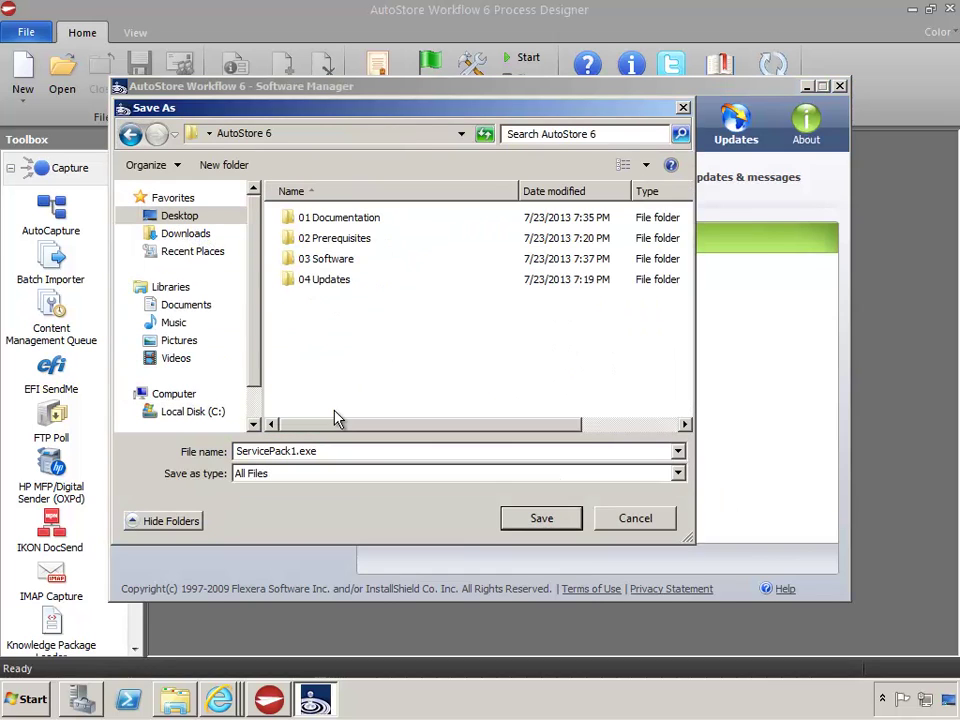
{"action": "left_click", "coordinate": [322, 284]}
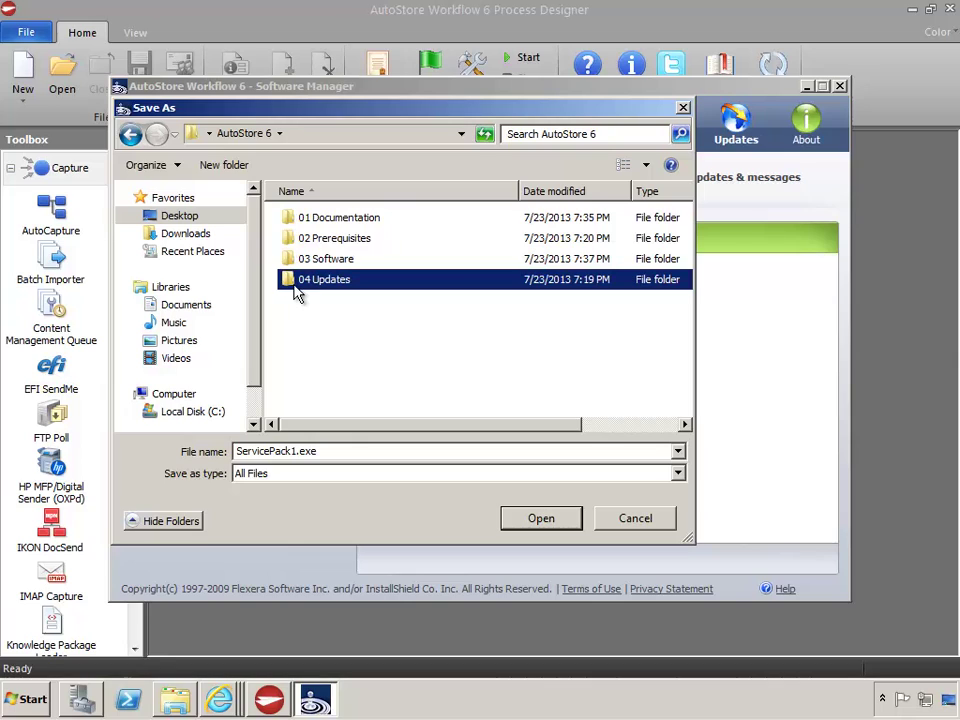
{"action": "double_click", "coordinate": [296, 286]}
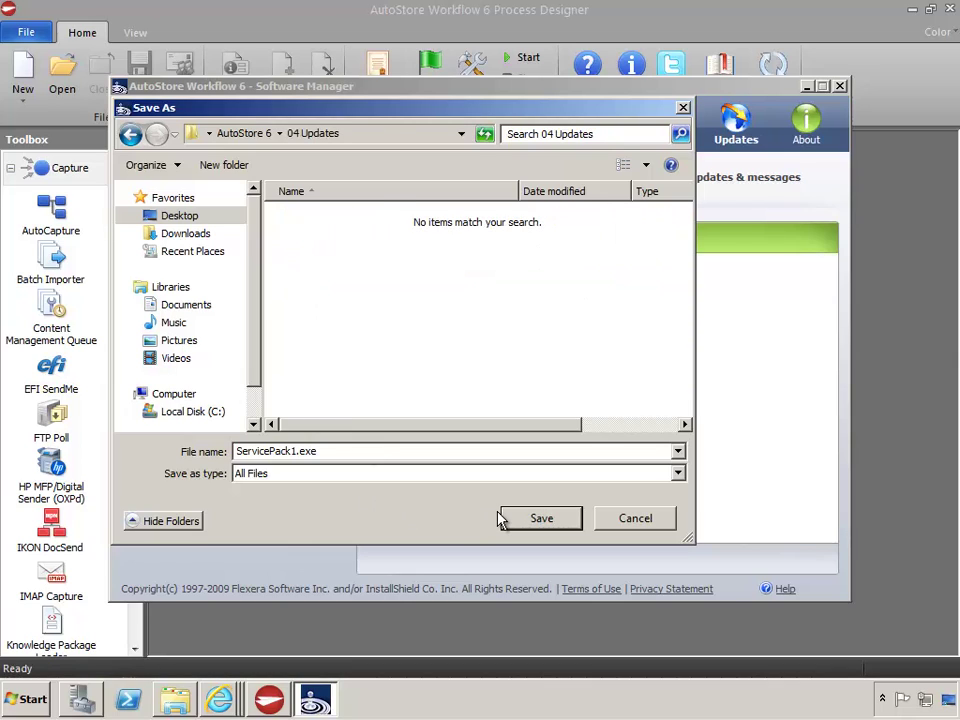
{"action": "left_click", "coordinate": [560, 524]}
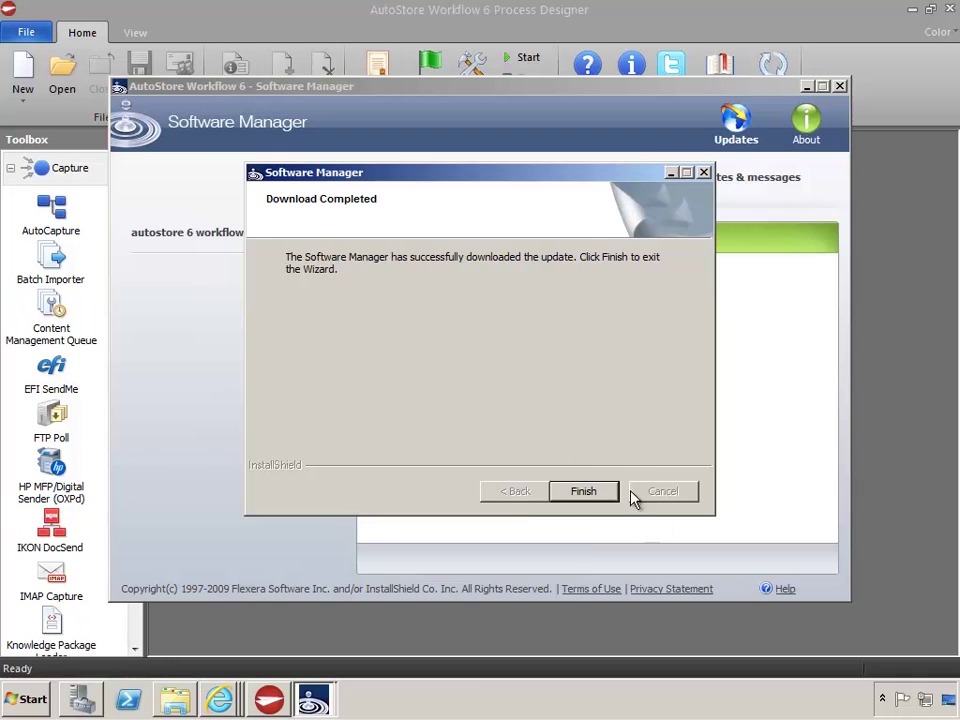
{"action": "left_click", "coordinate": [608, 494]}
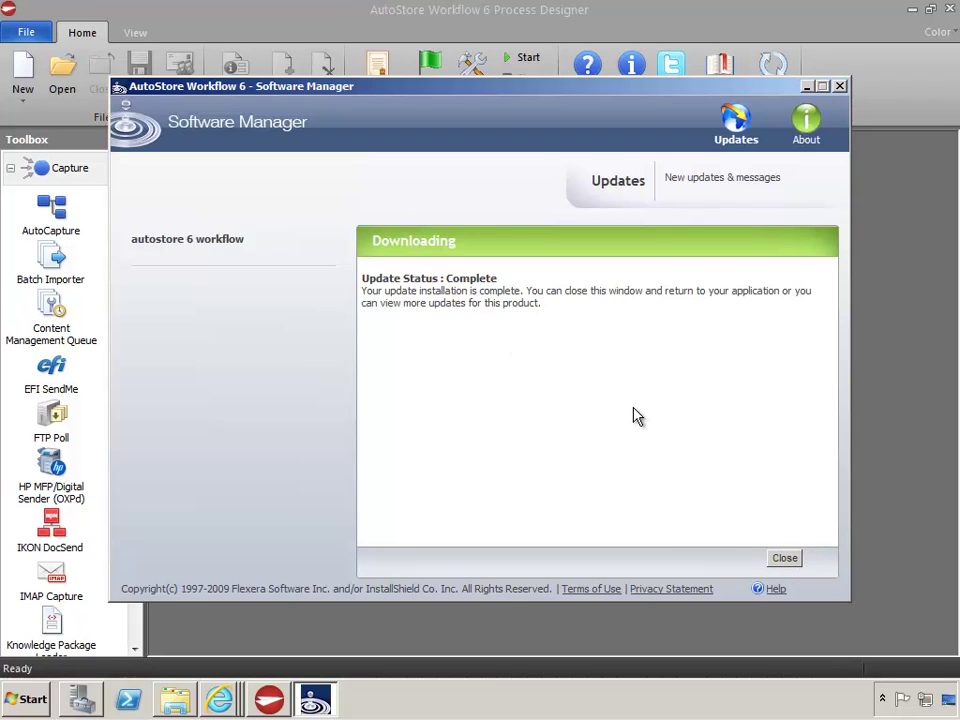
{"action": "left_click", "coordinate": [737, 122]}
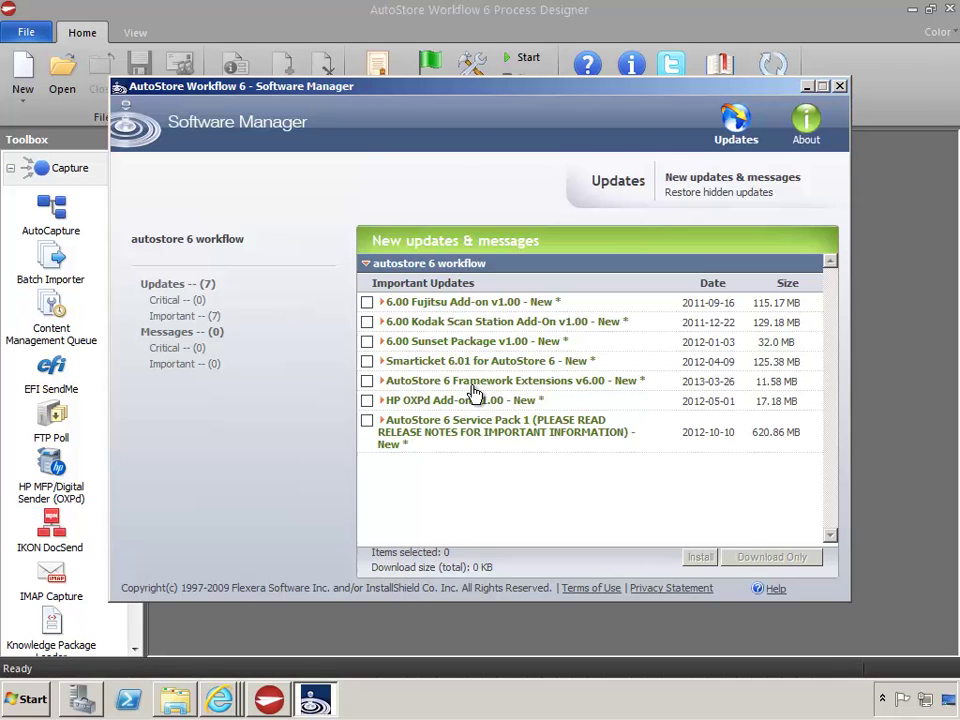
Download AutoStore6FrameworkExtensions.exe into 04 Updates, then close Software Manager and Process Designer
{"action": "left_click", "coordinate": [367, 382]}
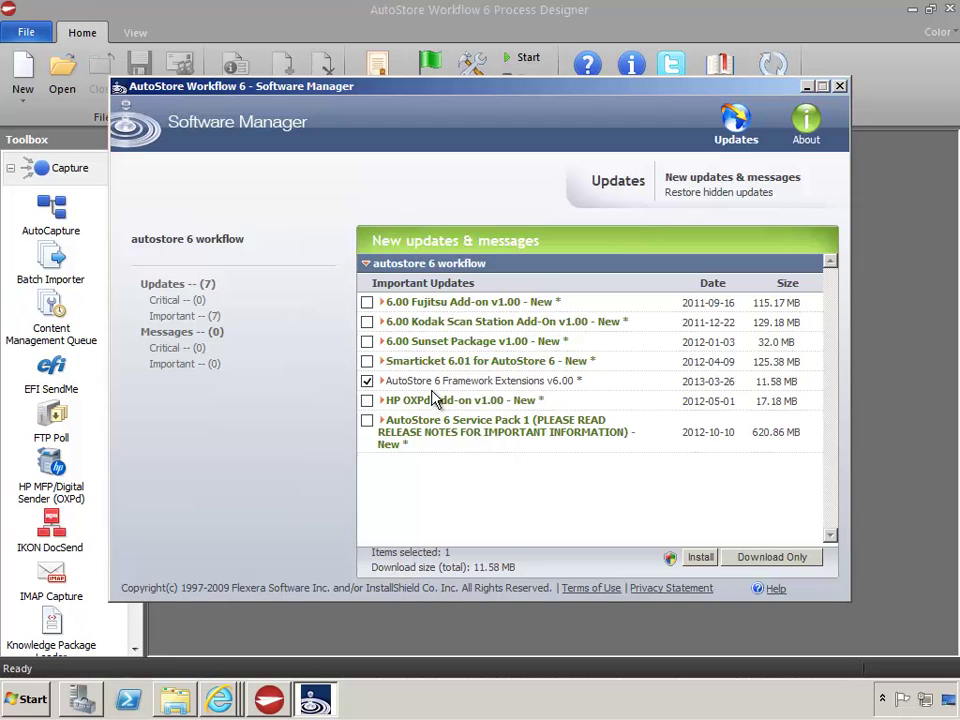
{"action": "left_click", "coordinate": [771, 557]}
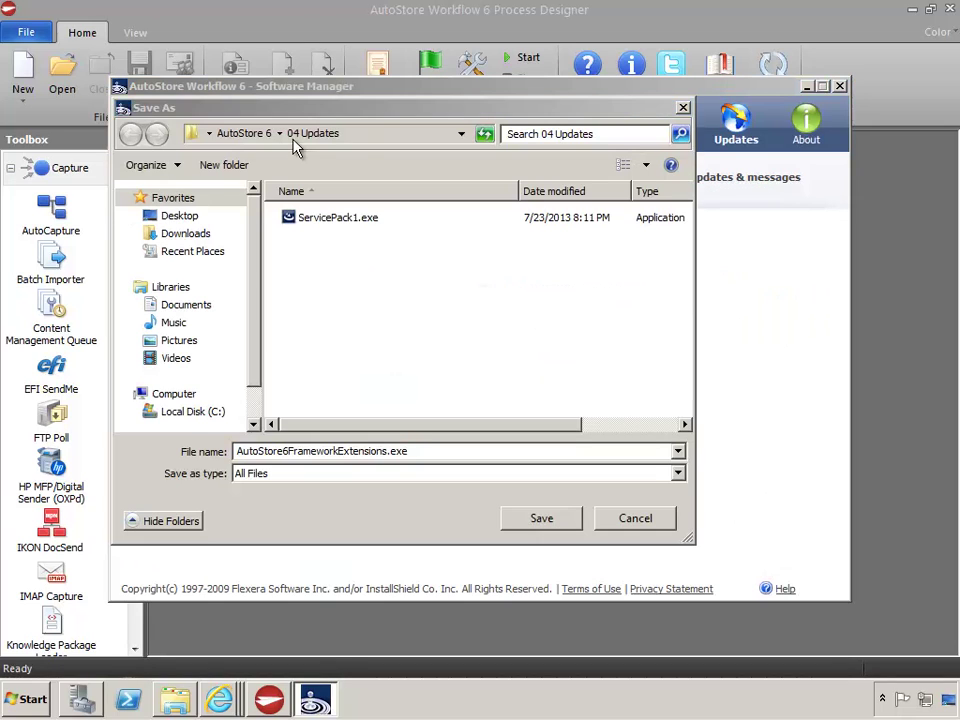
{"action": "left_click", "coordinate": [546, 524]}
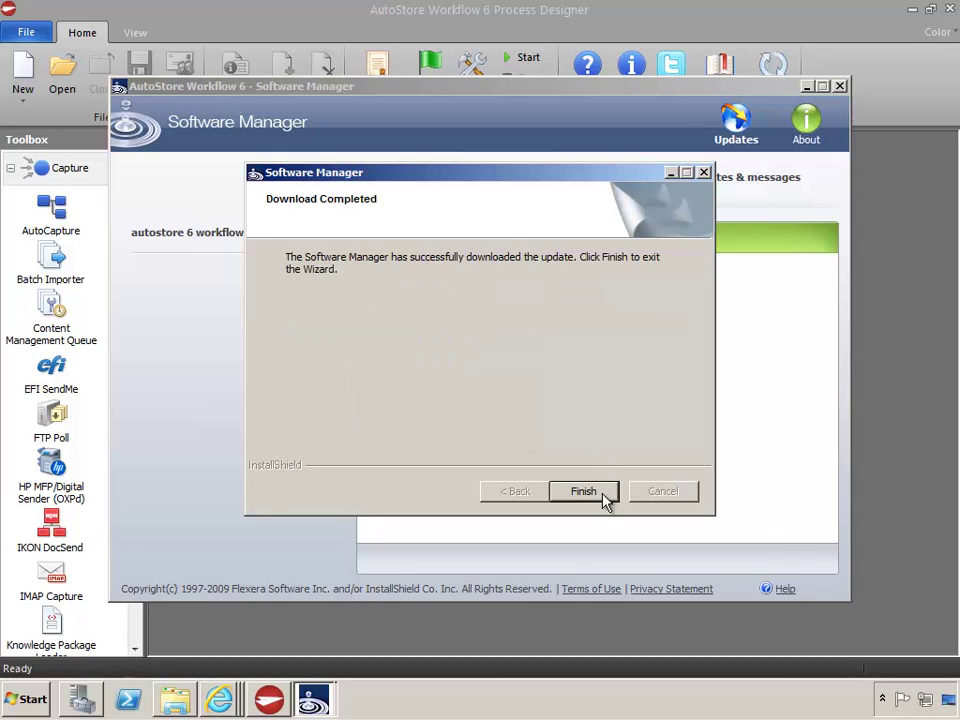
{"action": "left_click", "coordinate": [605, 496]}
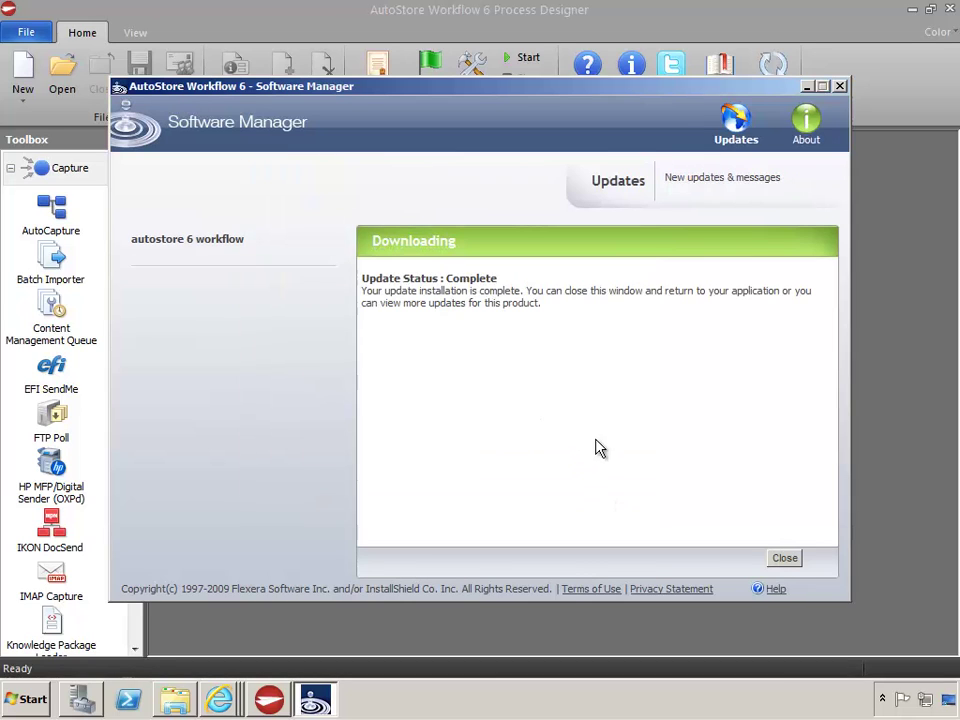
{"action": "left_click", "coordinate": [786, 560]}
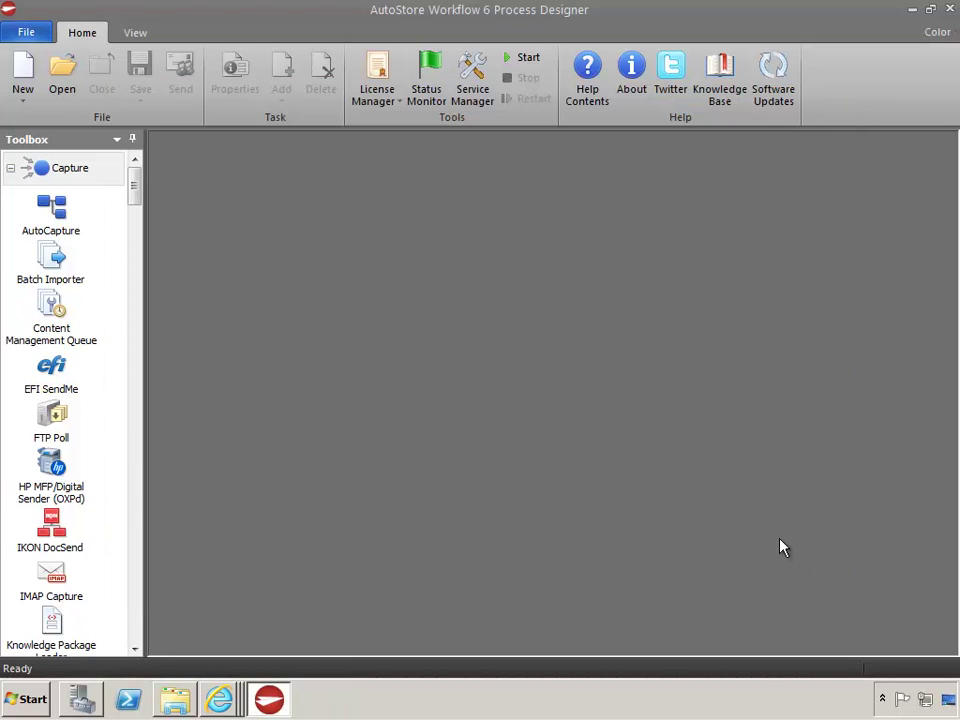
{"action": "left_click", "coordinate": [950, 10]}
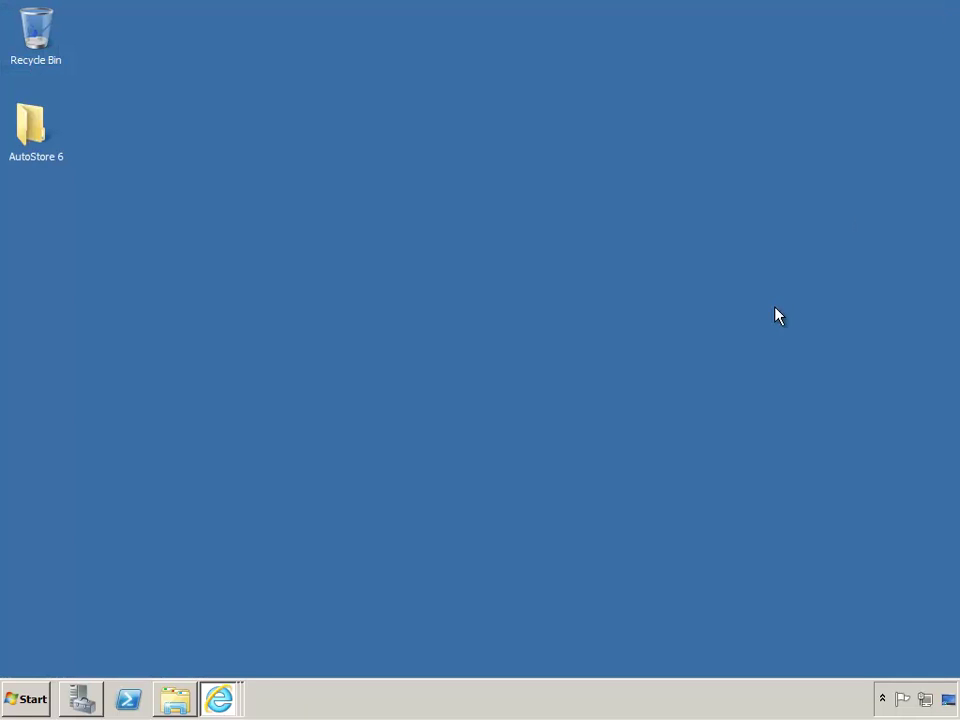
Open AutoStore 6\04 Updates in Explorer and bring up ServicePack1.exe's run options
{"action": "left_click", "coordinate": [173, 701]}
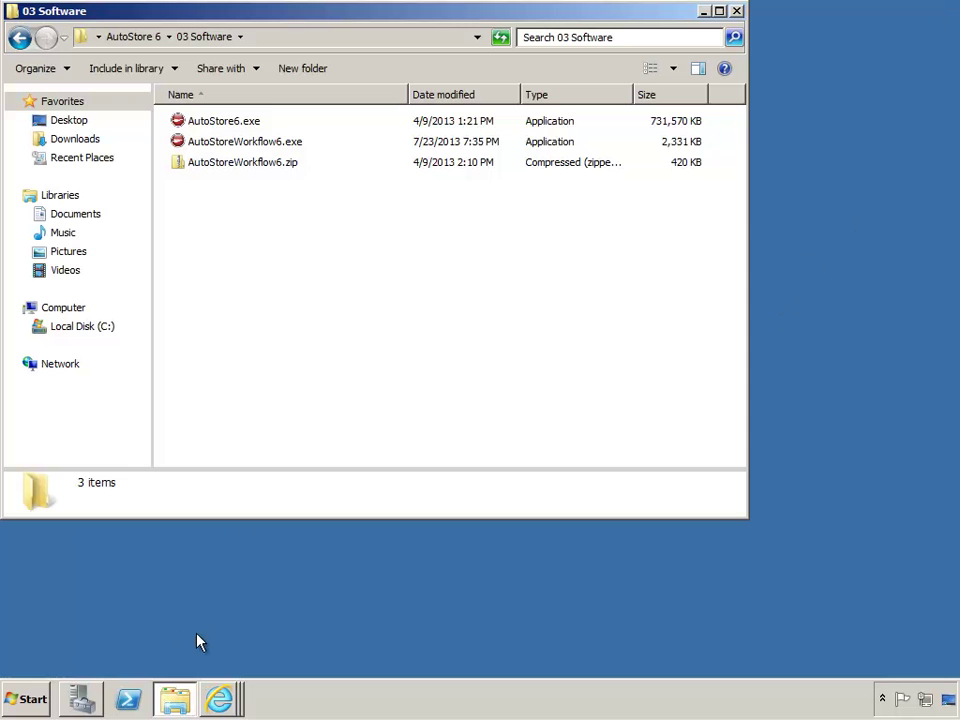
{"action": "left_click", "coordinate": [139, 38]}
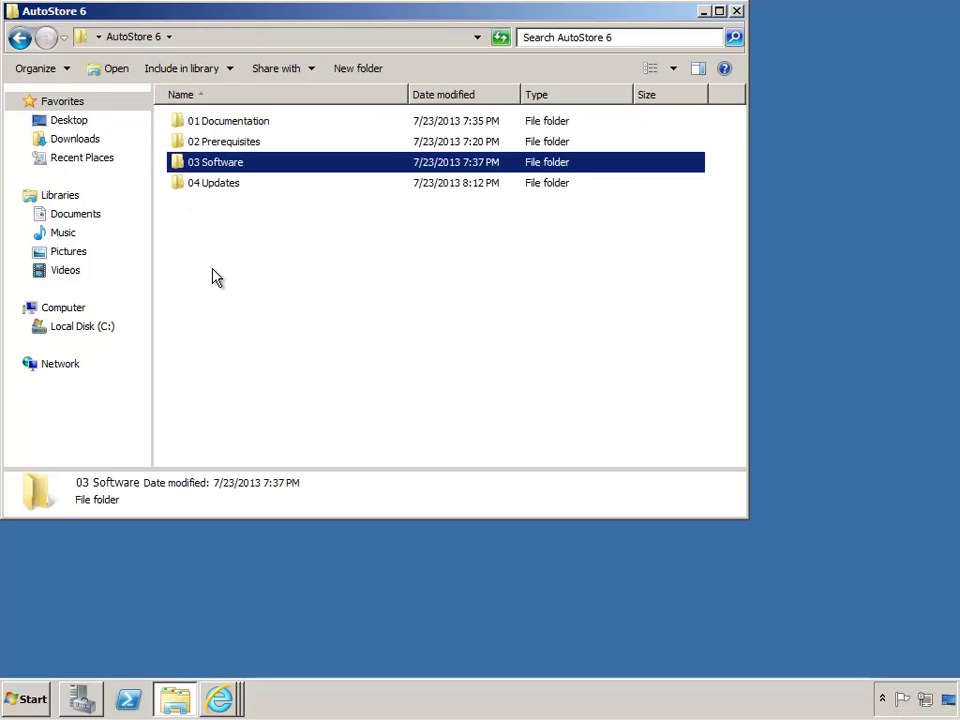
{"action": "double_click", "coordinate": [184, 184]}
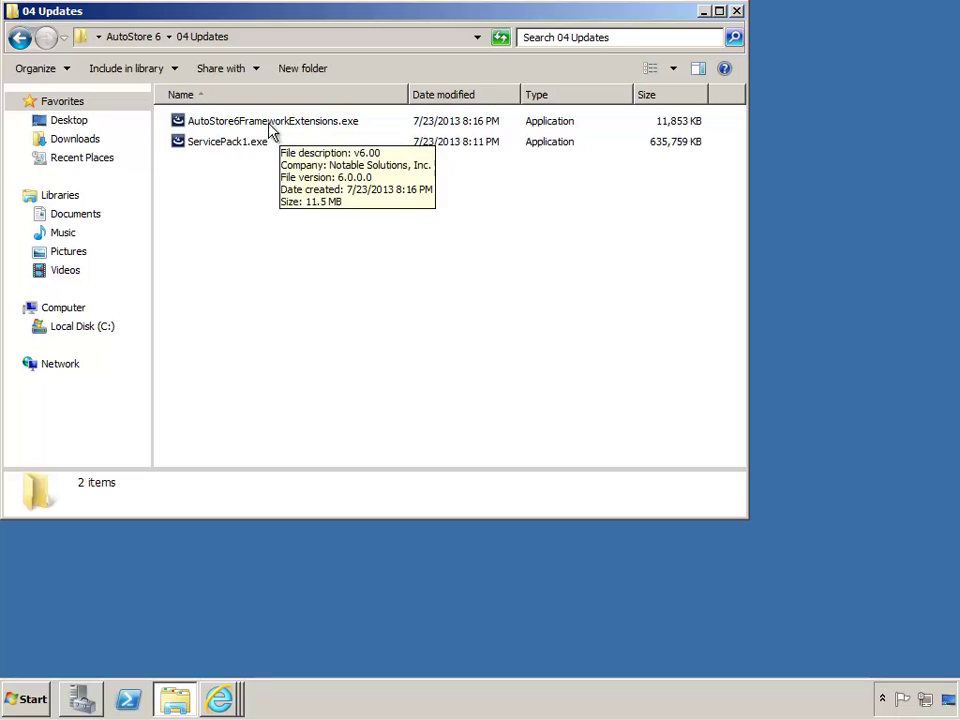
{"action": "left_click", "coordinate": [225, 146]}
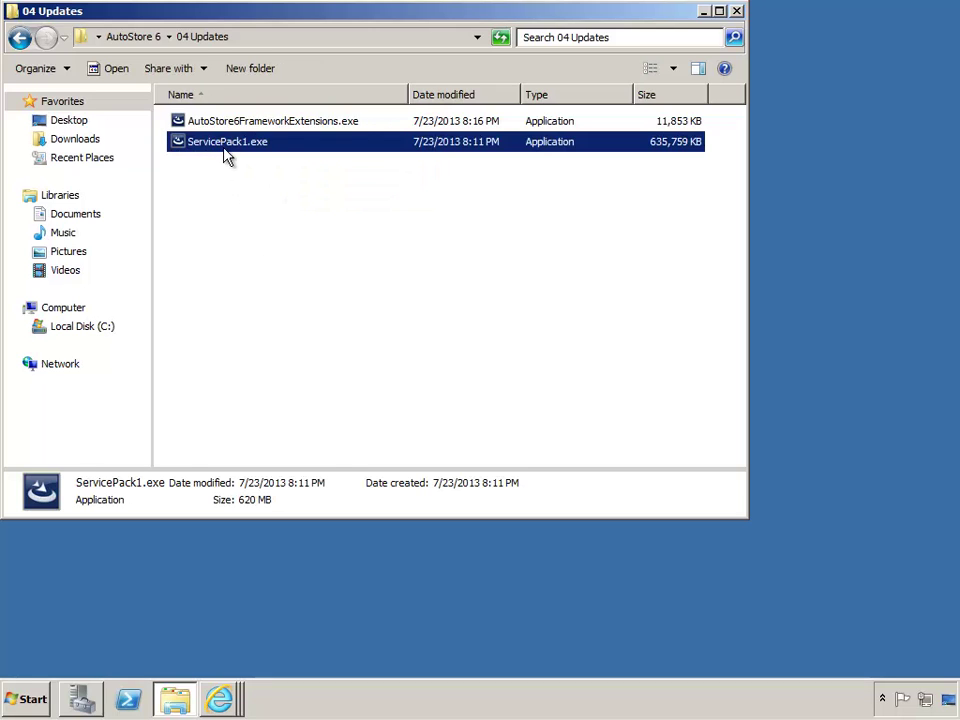
{"action": "right_click", "coordinate": [262, 148]}
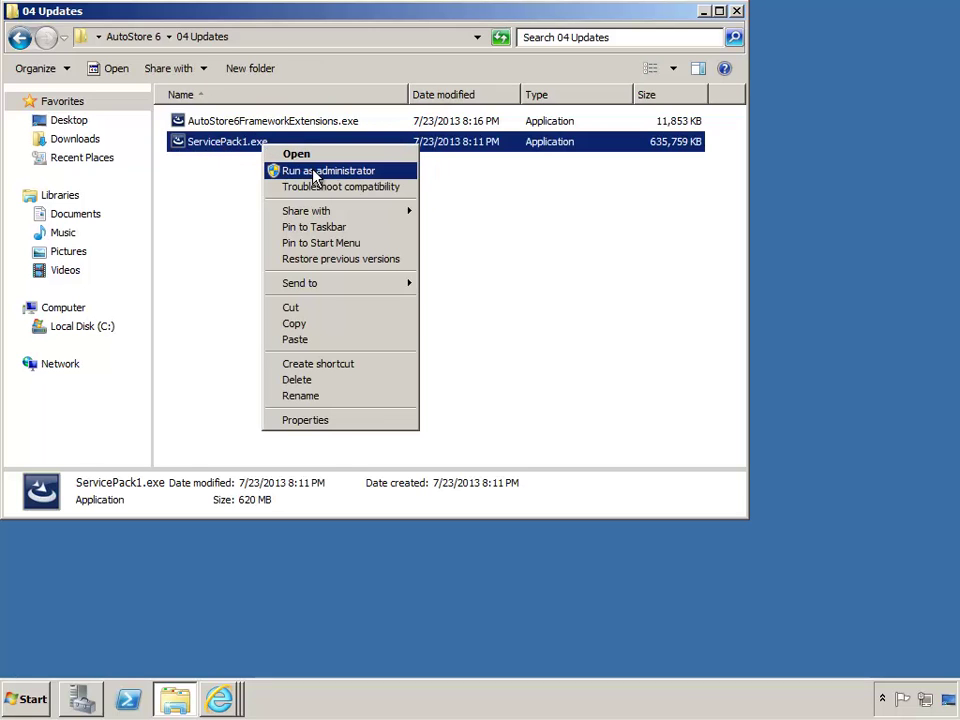
Install Service Pack 1 as administrator with its prerequisites, accepting the license agreement
{"action": "left_click", "coordinate": [315, 172]}
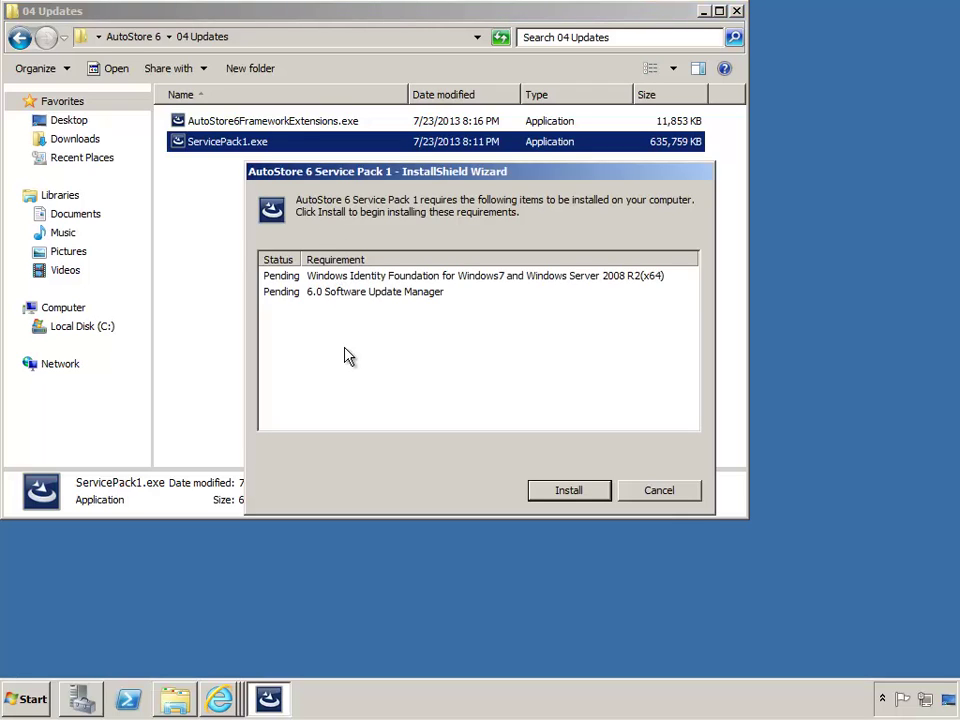
{"action": "left_click", "coordinate": [594, 500]}
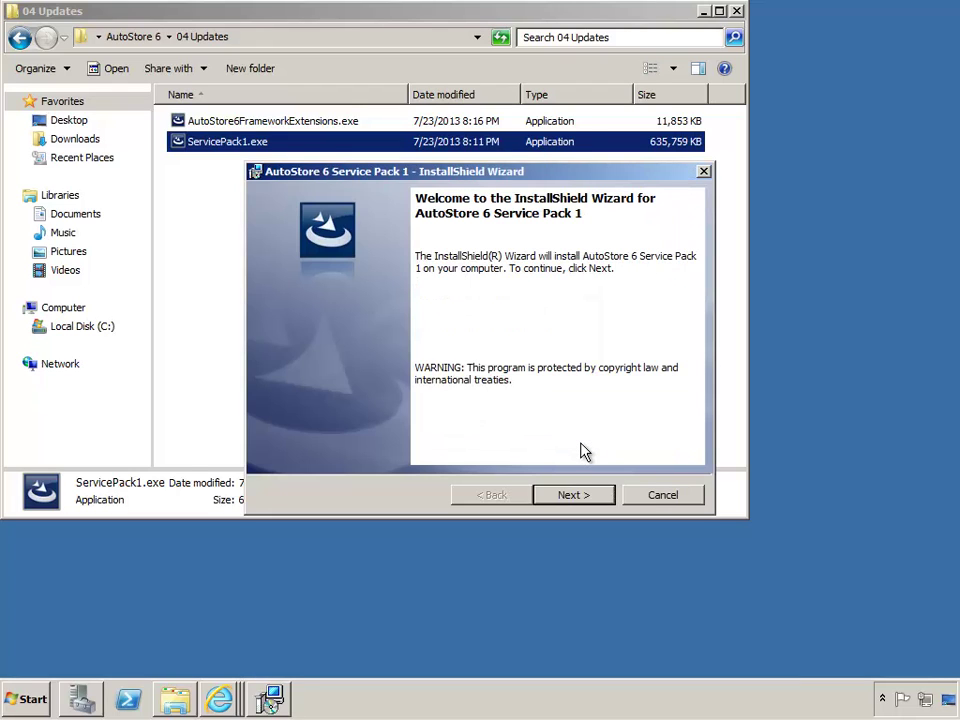
{"action": "left_click", "coordinate": [599, 496]}
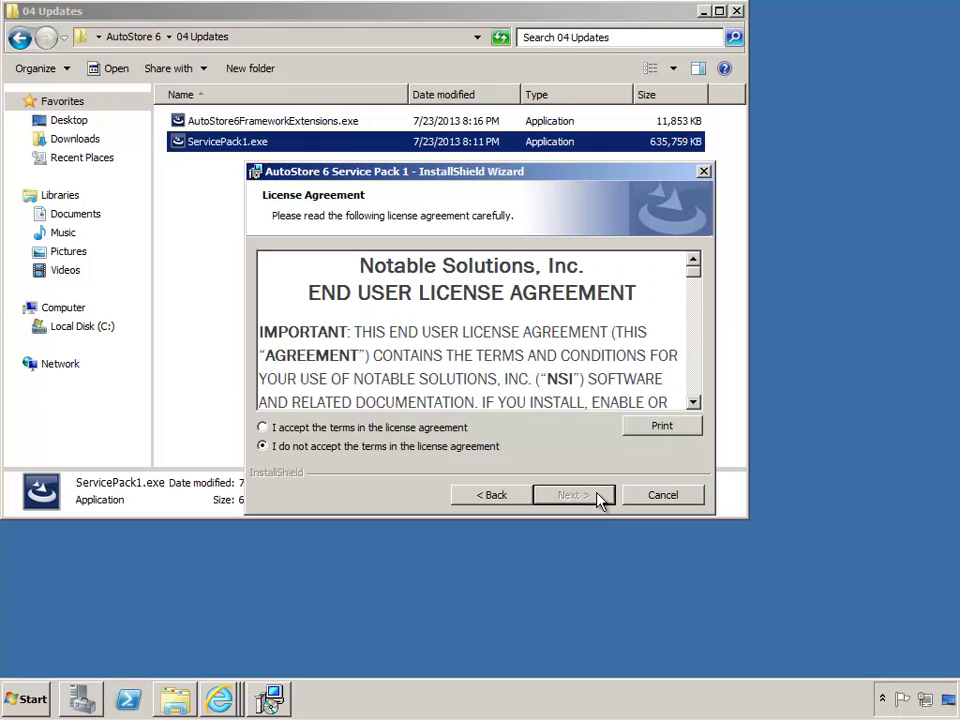
{"action": "left_click", "coordinate": [389, 428]}
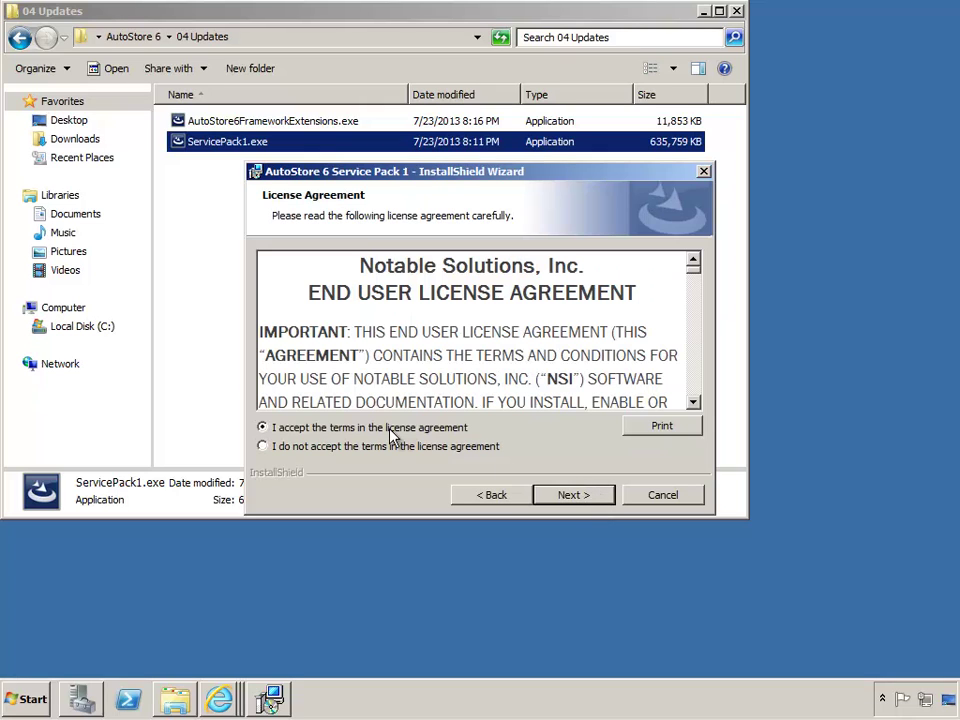
{"action": "left_click", "coordinate": [601, 497]}
{"action": "left_click", "coordinate": [601, 497]}
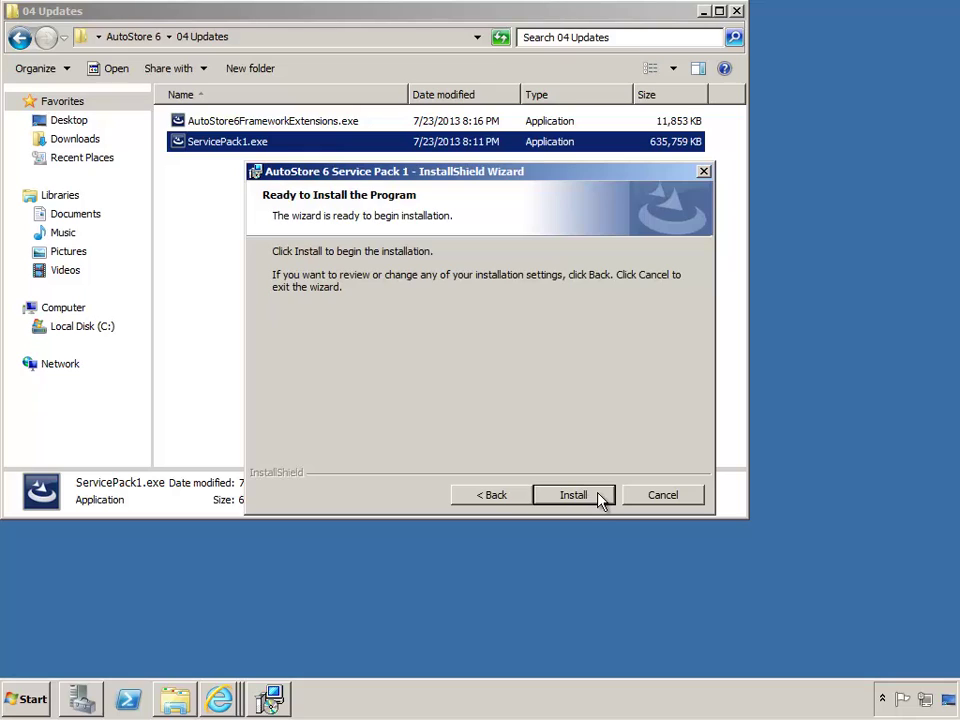
{"action": "left_click", "coordinate": [599, 496]}
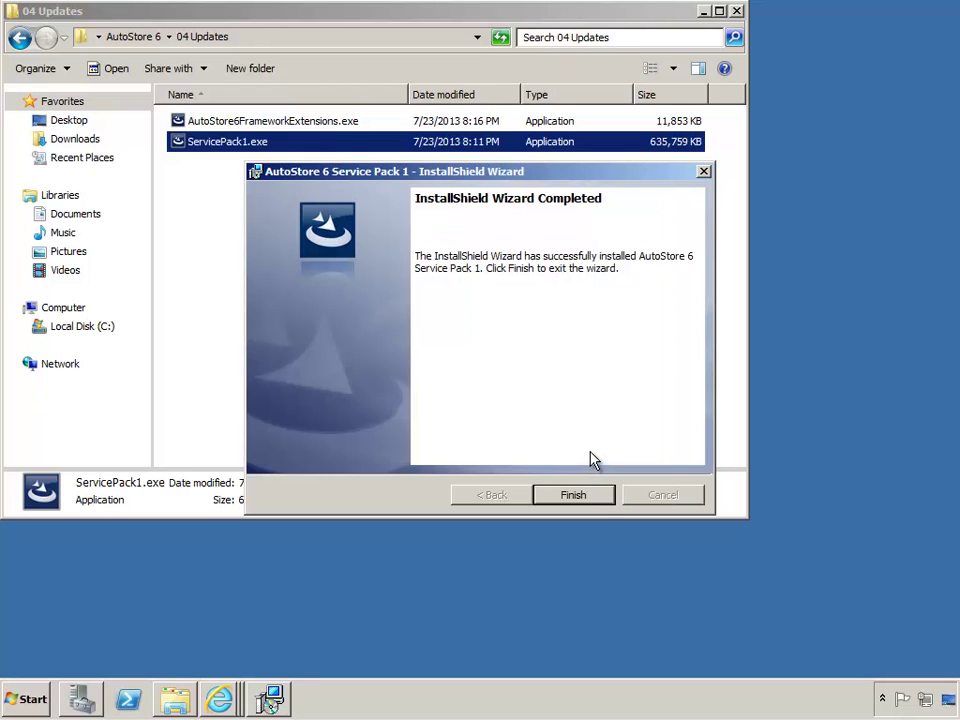
{"action": "left_click", "coordinate": [573, 495]}
{"action": "left_click", "coordinate": [343, 229]}
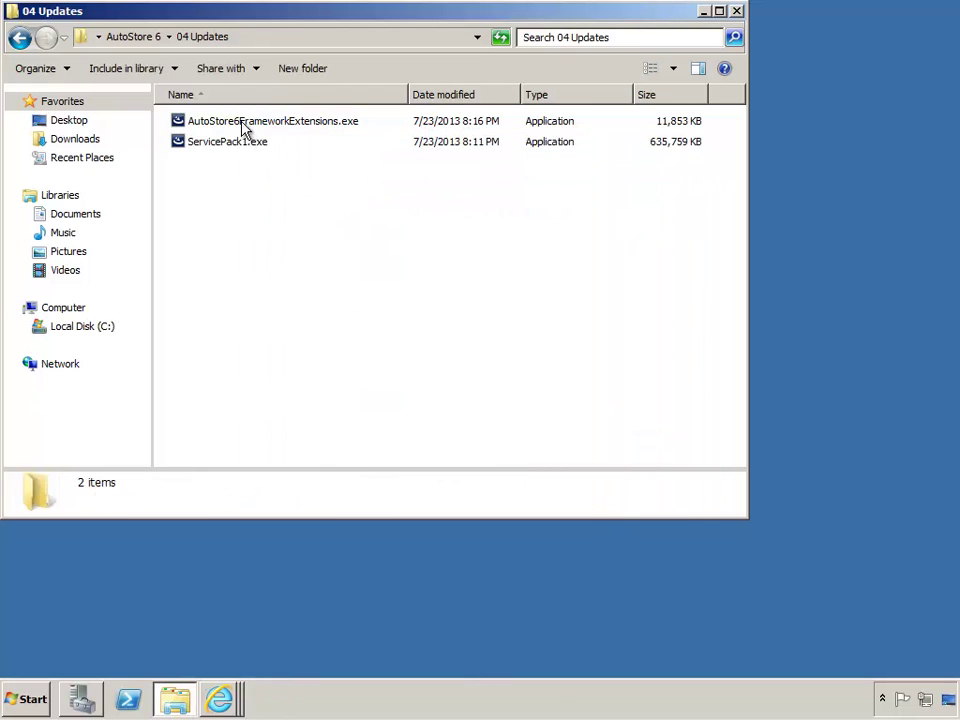
{"action": "right_click", "coordinate": [243, 127]}
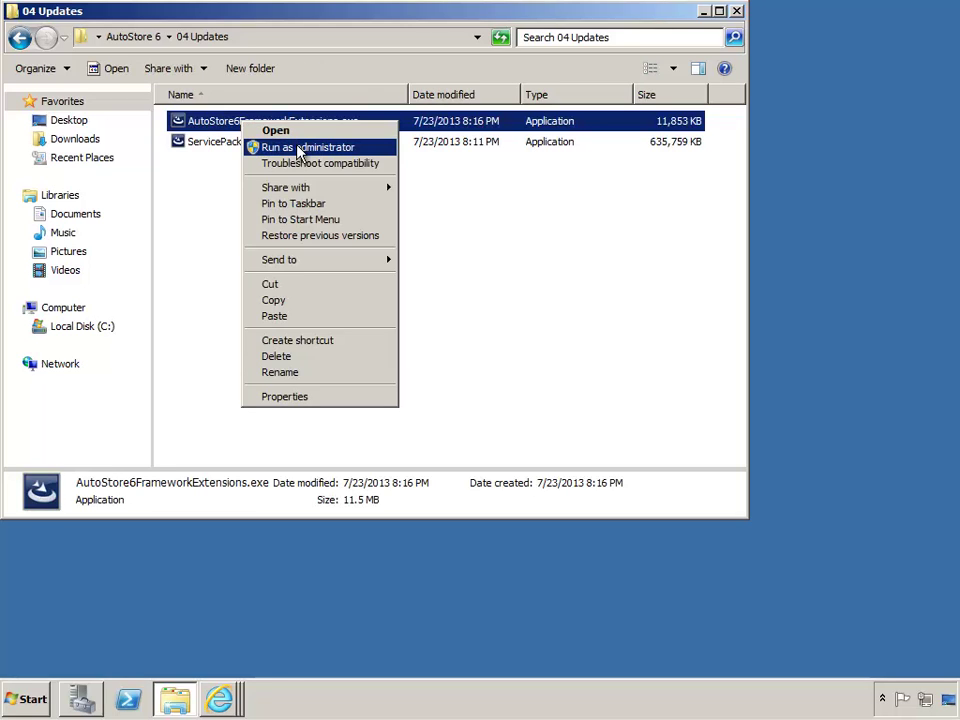
Install Framework Extensions and Software Update Manager as administrator, accepting the license, then minimize 04 Updates
{"action": "left_click", "coordinate": [300, 148]}
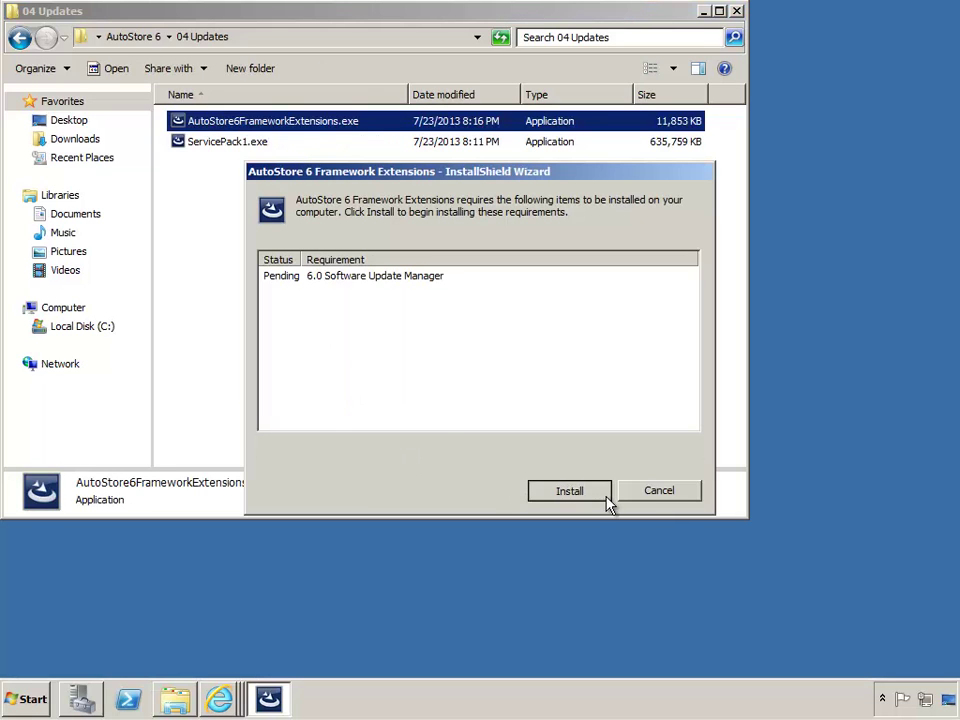
{"action": "left_click", "coordinate": [606, 490]}
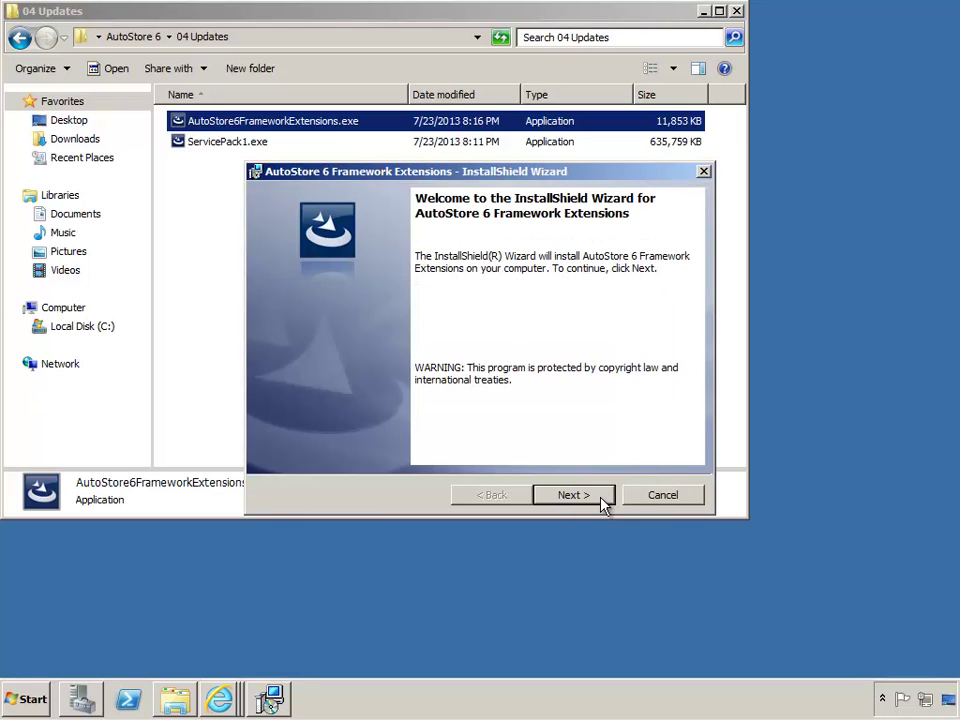
{"action": "left_click", "coordinate": [574, 495]}
{"action": "left_click", "coordinate": [400, 428]}
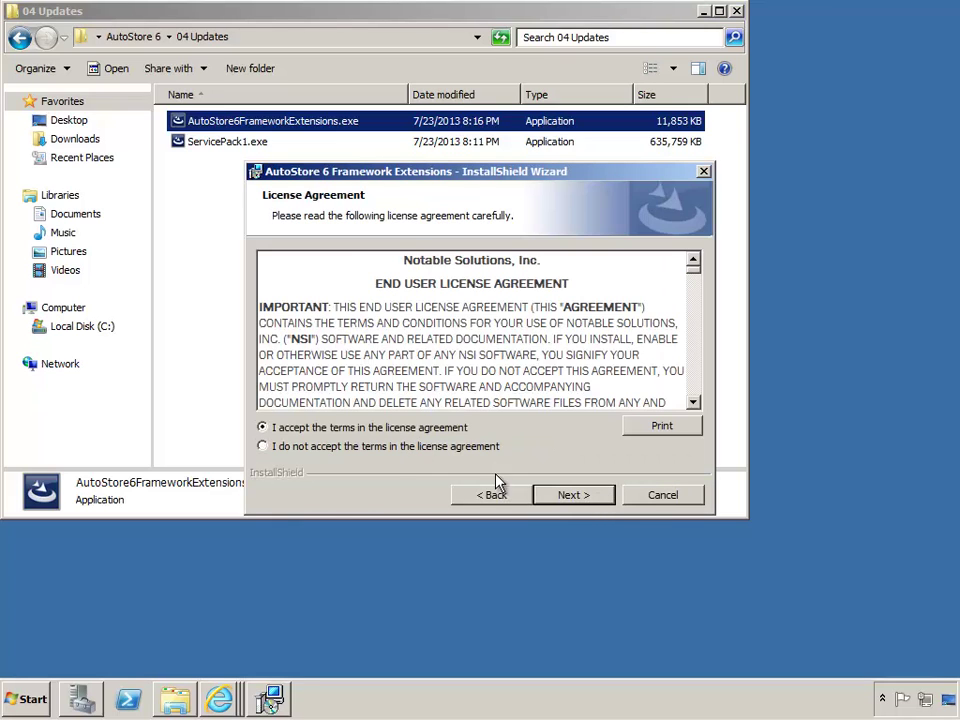
{"action": "left_click", "coordinate": [574, 495]}
{"action": "left_click", "coordinate": [603, 497]}
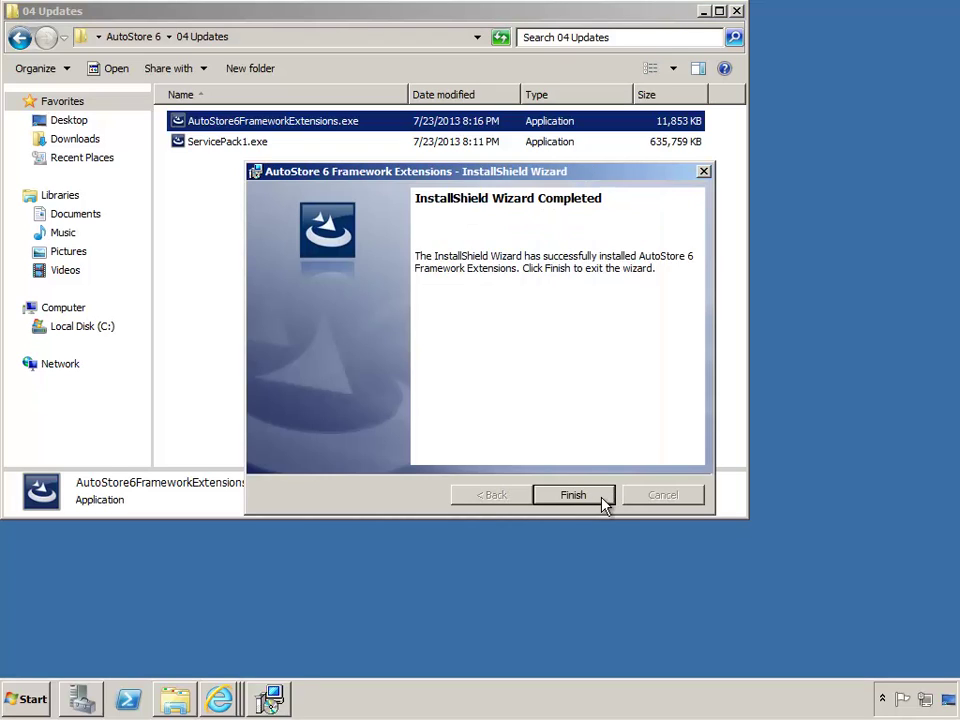
{"action": "left_click", "coordinate": [602, 497]}
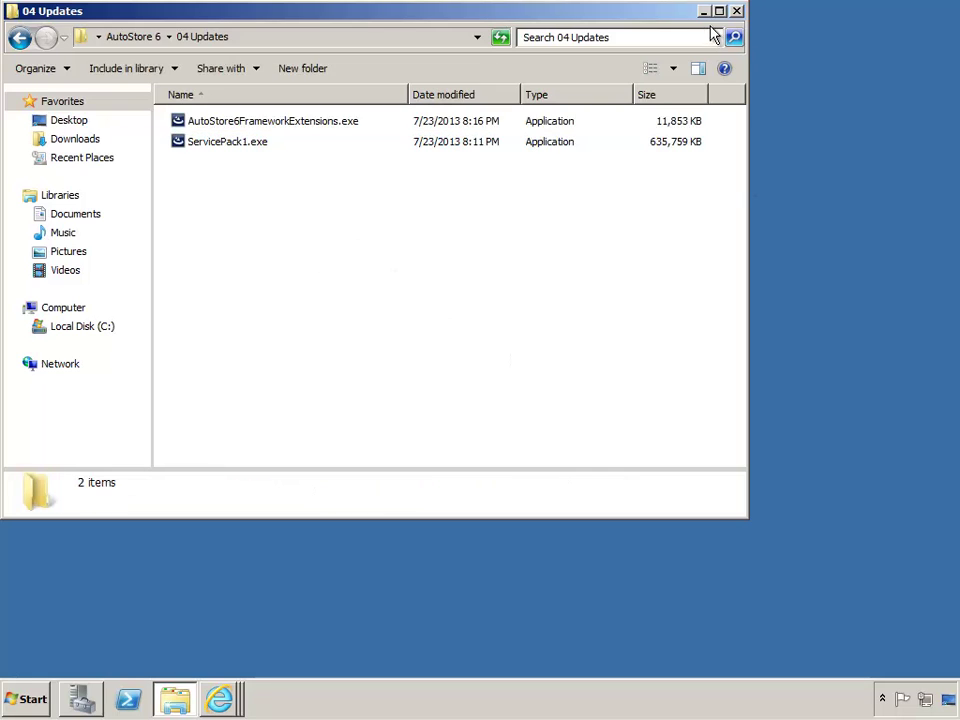
{"action": "left_click", "coordinate": [704, 12]}
Relaunch AutoStore Workflow 6 Process Designer as administrator from the Start menu
{"action": "left_click", "coordinate": [22, 700]}
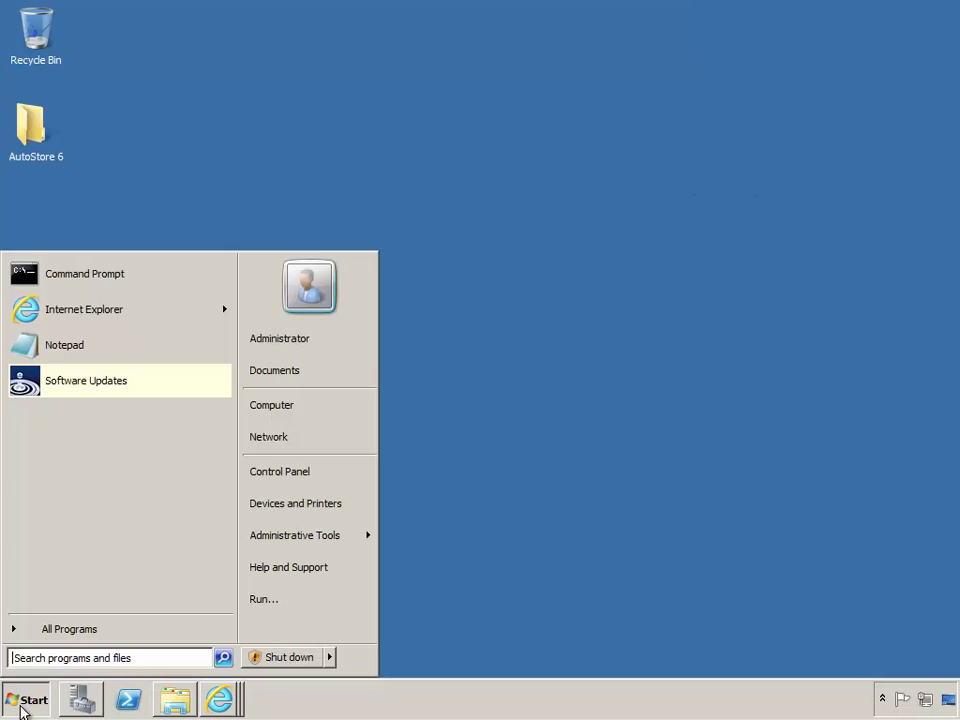
{"action": "left_click", "coordinate": [64, 630]}
{"action": "left_click", "coordinate": [48, 386]}
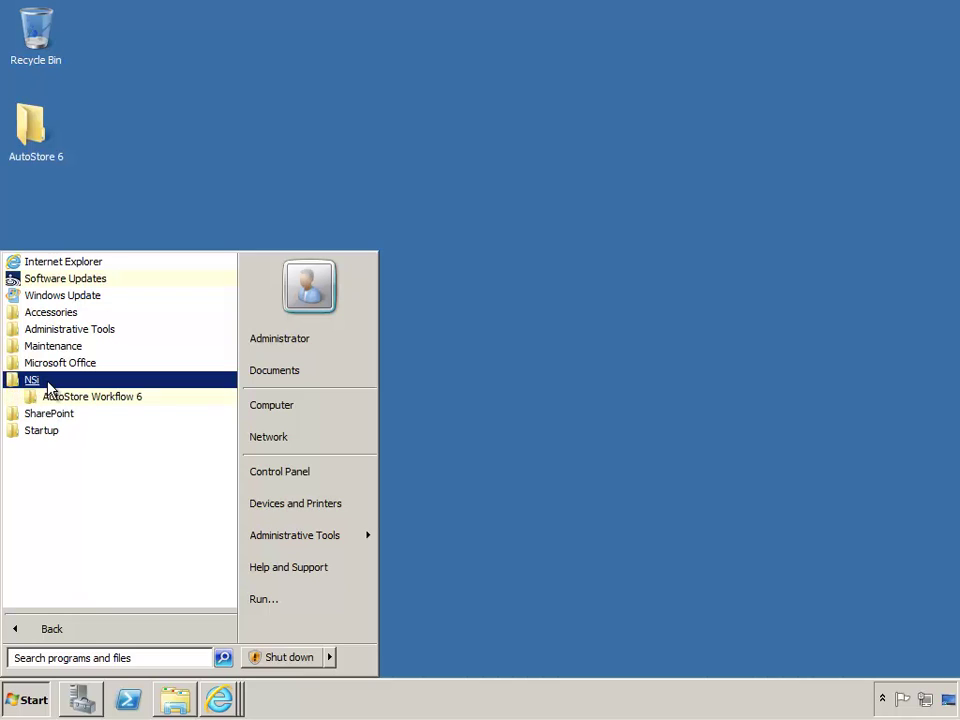
{"action": "left_click", "coordinate": [92, 400]}
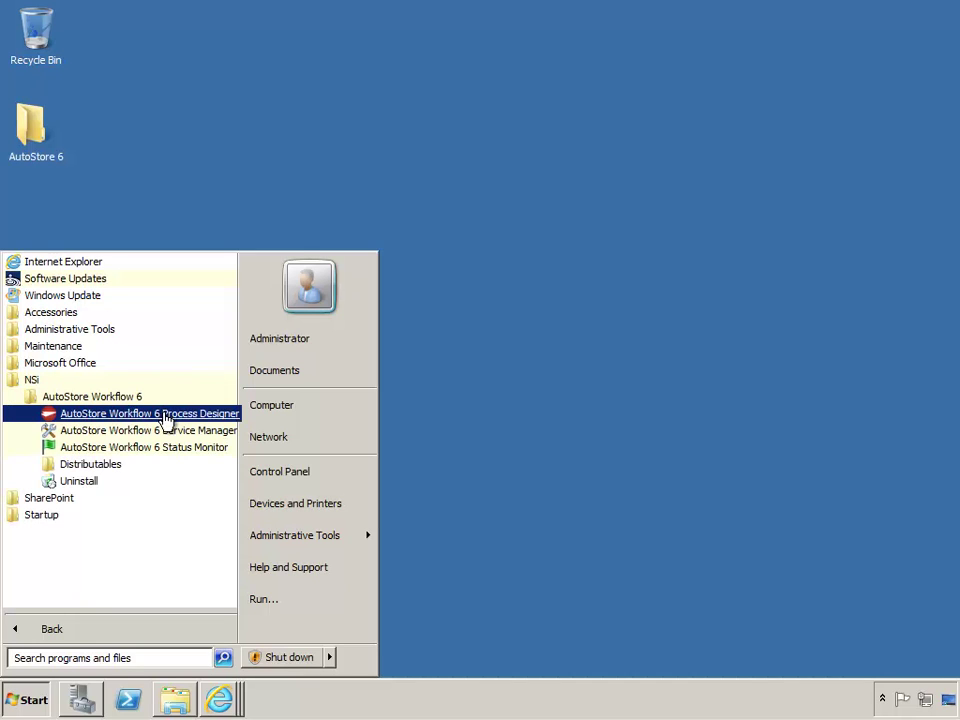
{"action": "right_click", "coordinate": [196, 414]}
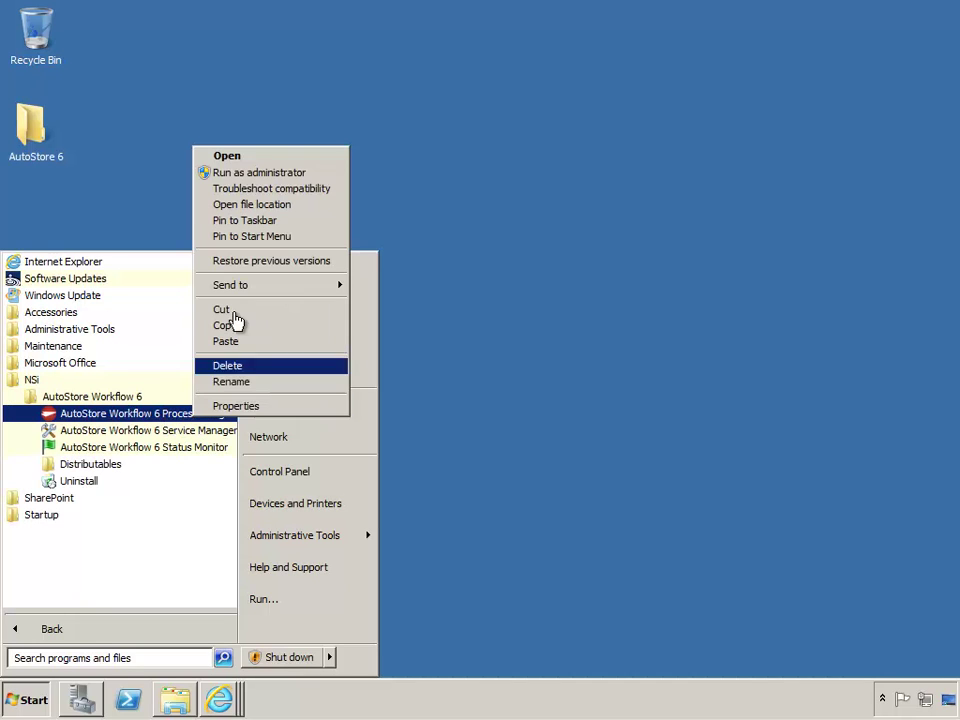
{"action": "left_click", "coordinate": [240, 174]}
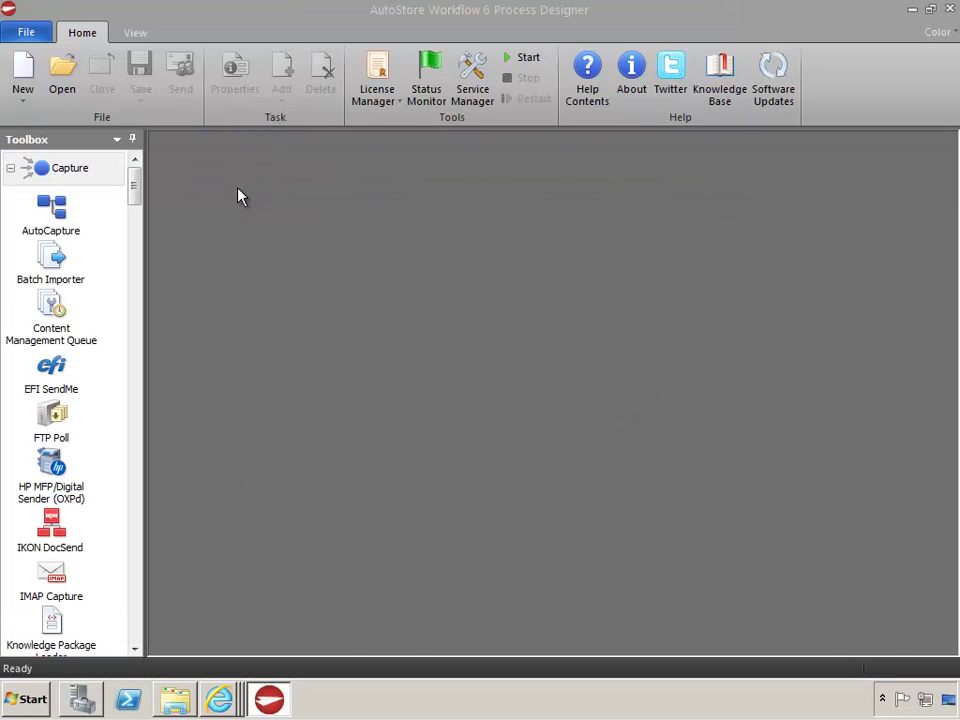
Open the License Manager dialog from the License options on the Home ribbon
{"action": "left_click", "coordinate": [384, 88]}
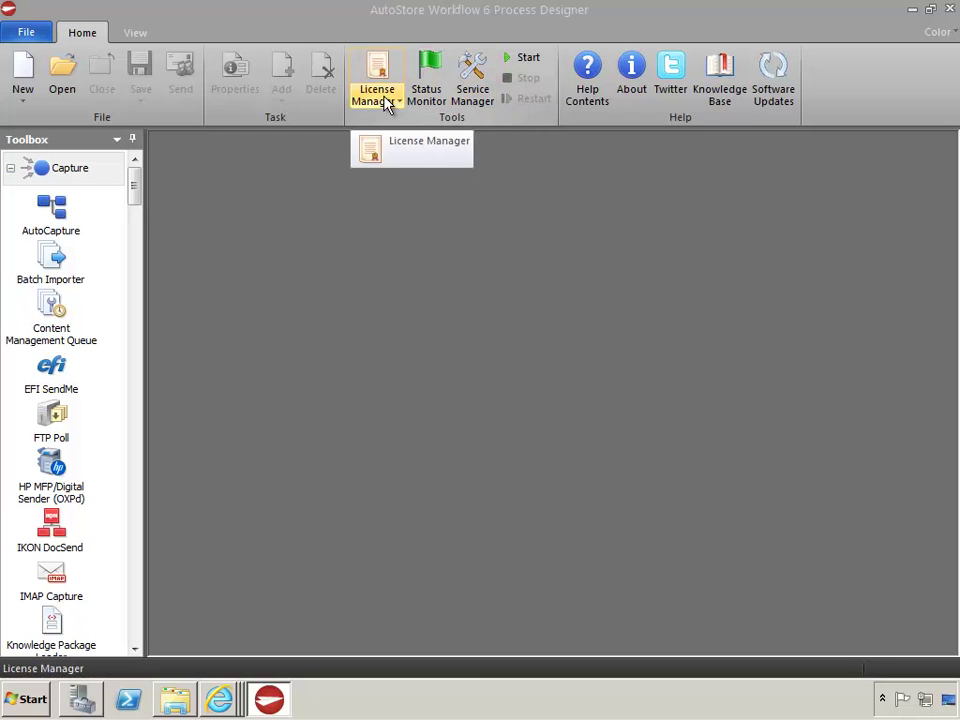
{"action": "left_click", "coordinate": [396, 108]}
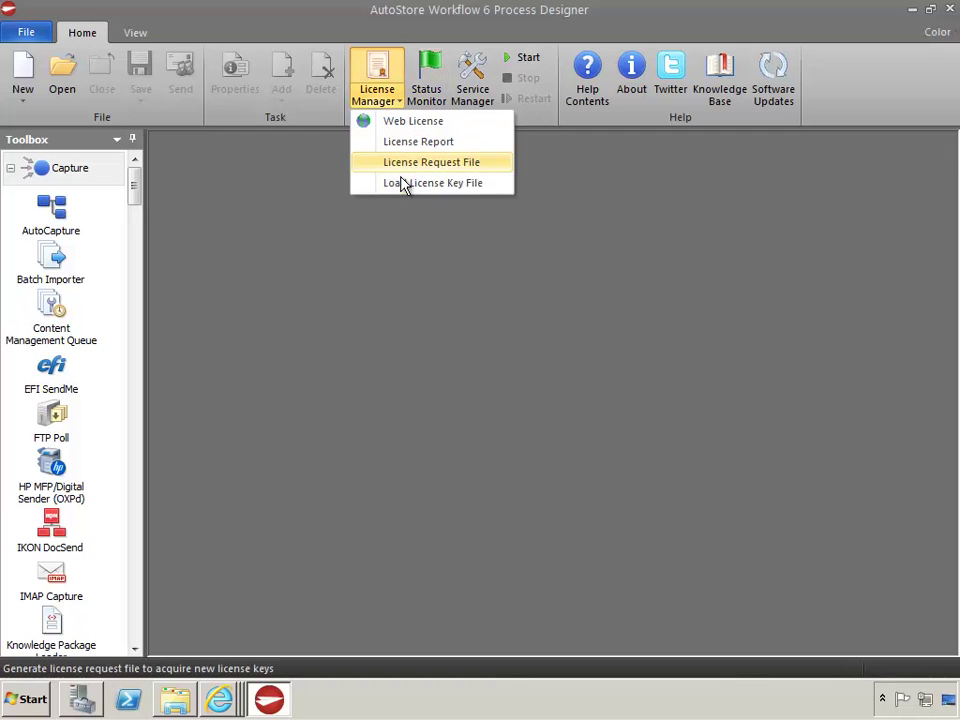
{"action": "left_click", "coordinate": [381, 17]}
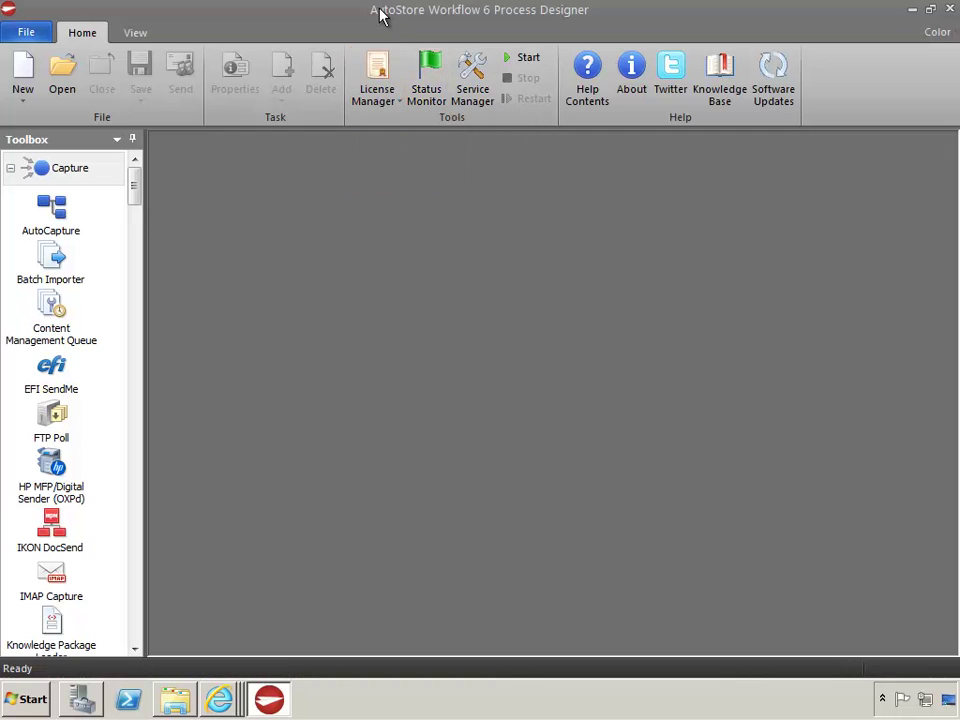
{"action": "left_click", "coordinate": [380, 70]}
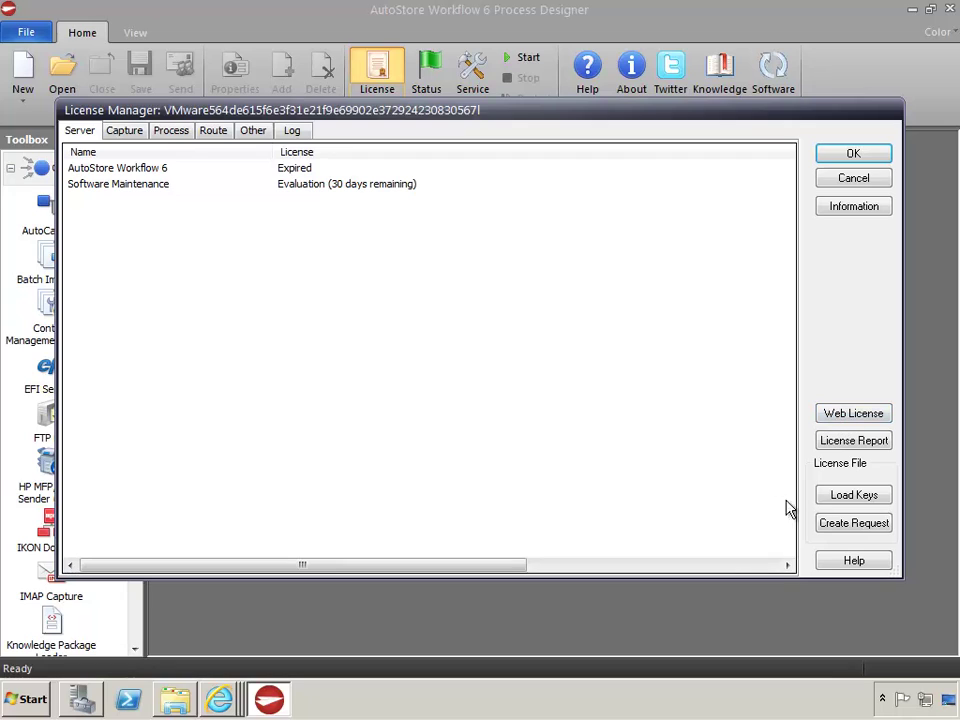
Save a license request file named 'request' to the Desktop and open the NSi Web License site
{"action": "left_click", "coordinate": [855, 525]}
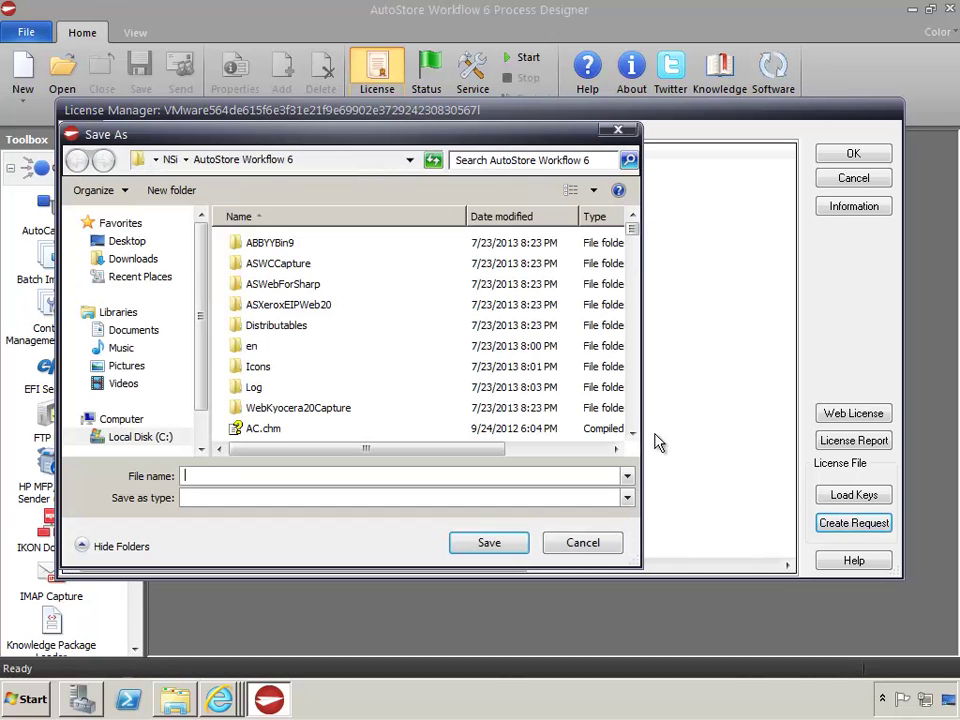
{"action": "left_click", "coordinate": [115, 244]}
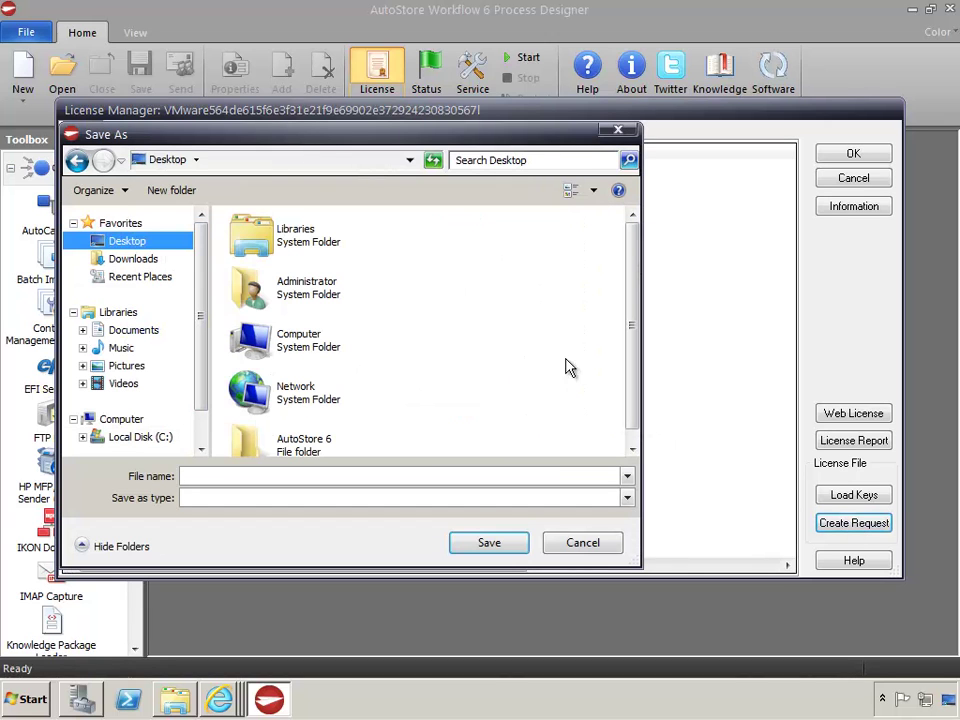
{"action": "left_click", "coordinate": [238, 476]}
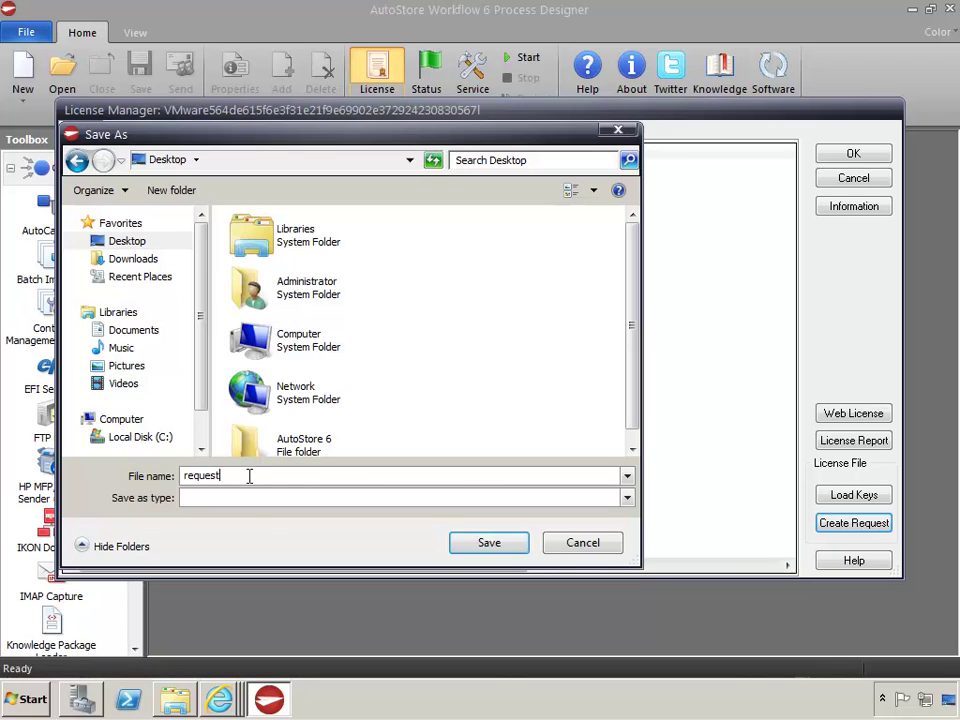
{"action": "left_click", "coordinate": [491, 550]}
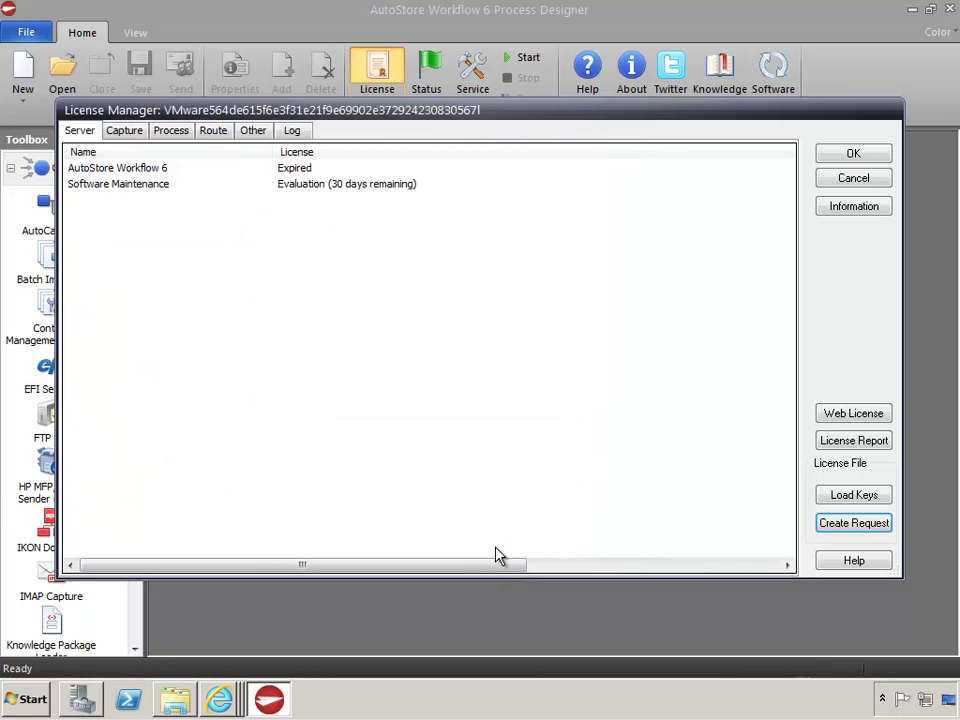
{"action": "left_click", "coordinate": [853, 413]}
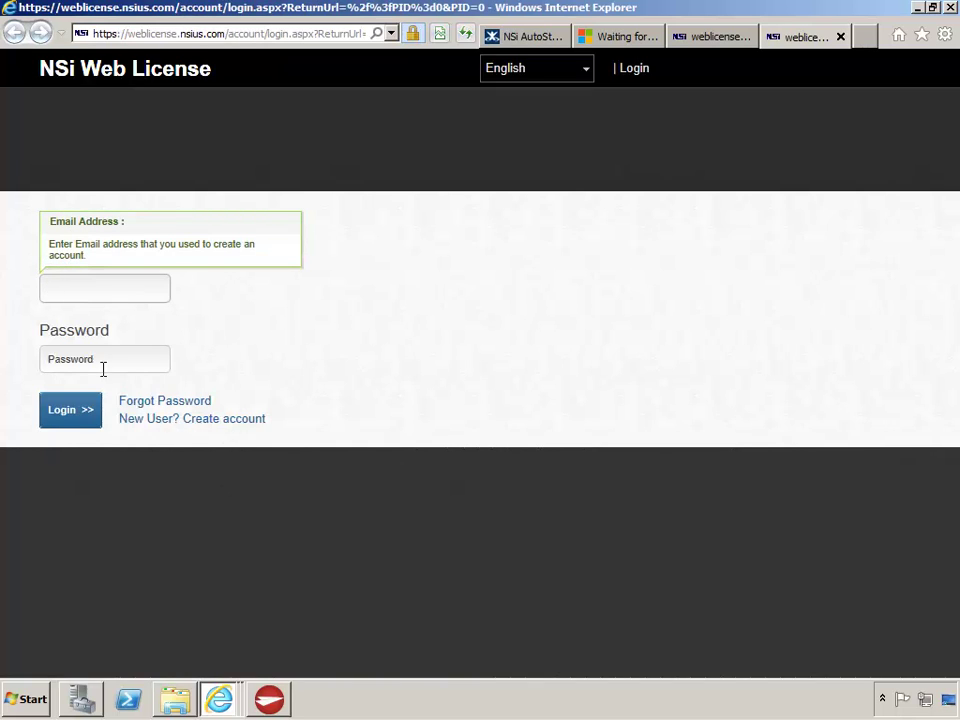
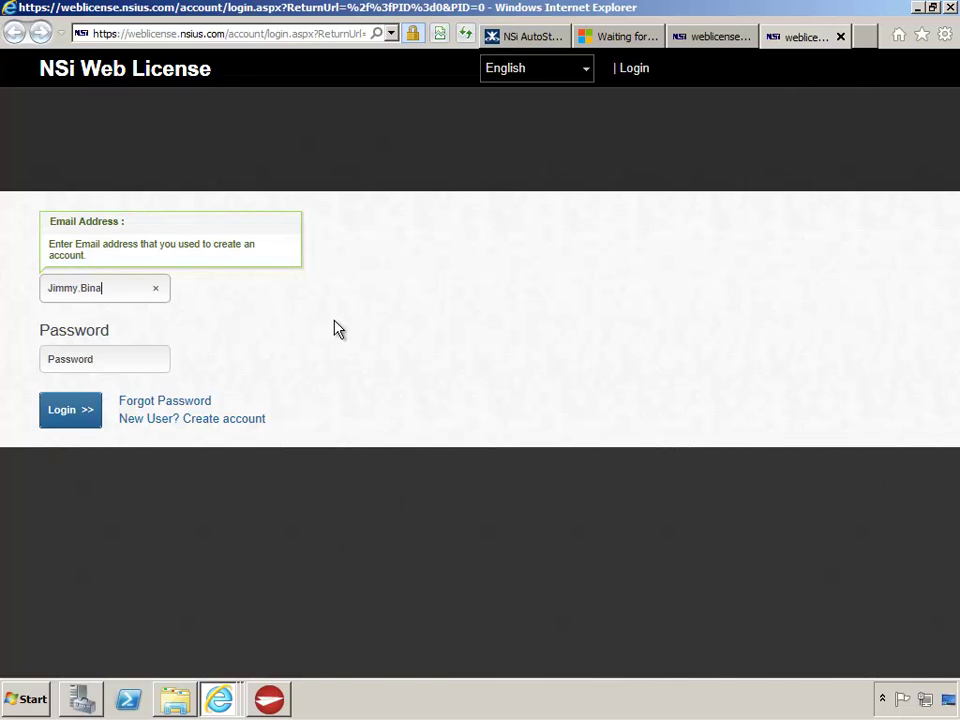
Log in to NSi Web License with the account e-mail and password
{"action": "key", "text": "Tab"}
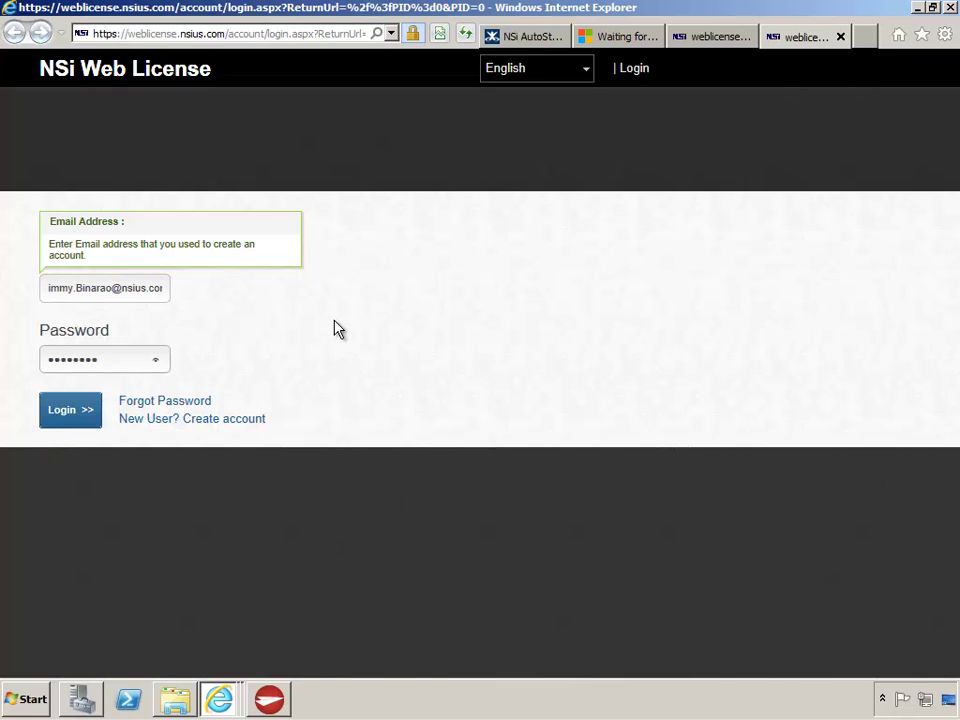
{"action": "key", "text": "Return"}
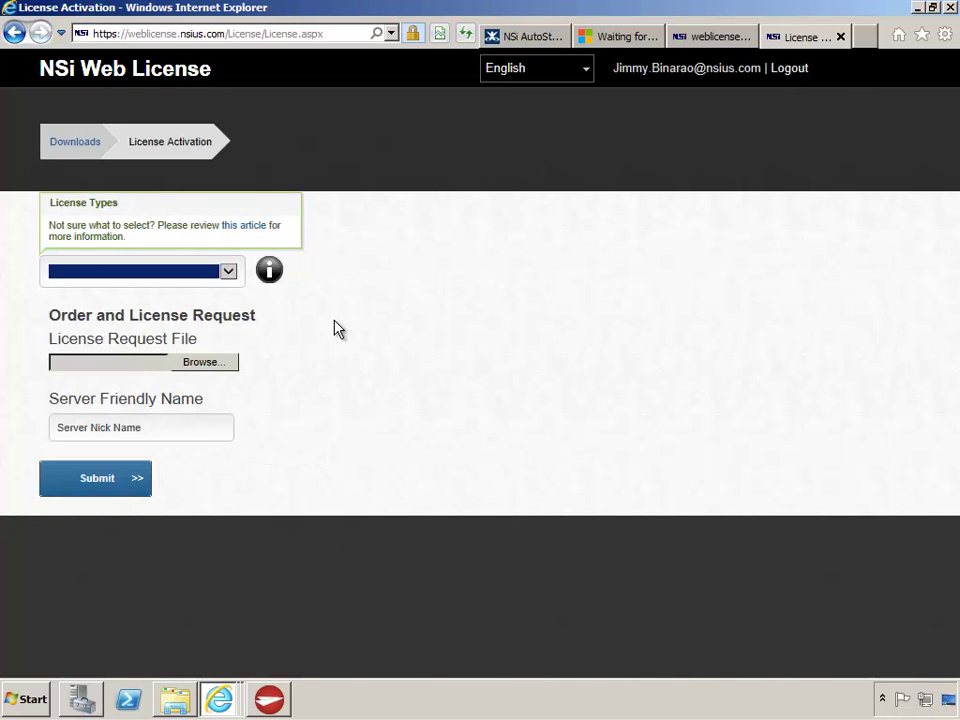
Submit the Desktop request file as an Evaluation/Extension license request for server 'demo'
{"action": "left_click", "coordinate": [229, 273]}
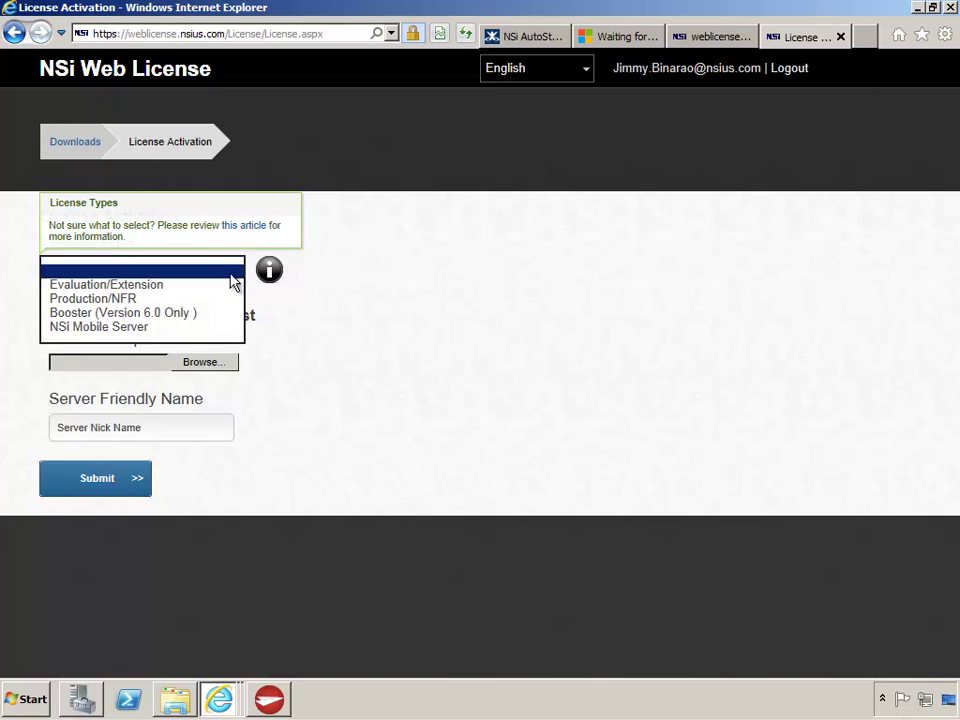
{"action": "left_click", "coordinate": [113, 286]}
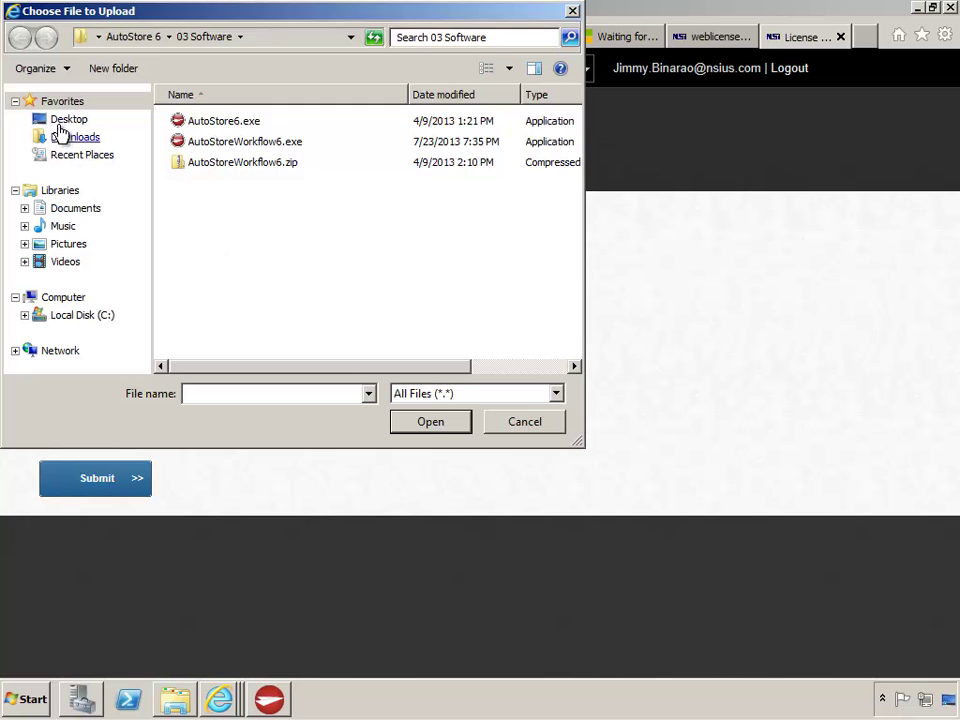
{"action": "left_click", "coordinate": [66, 120]}
{"action": "scroll", "coordinate": [574, 240], "scroll_direction": "down", "scroll_amount": 1}
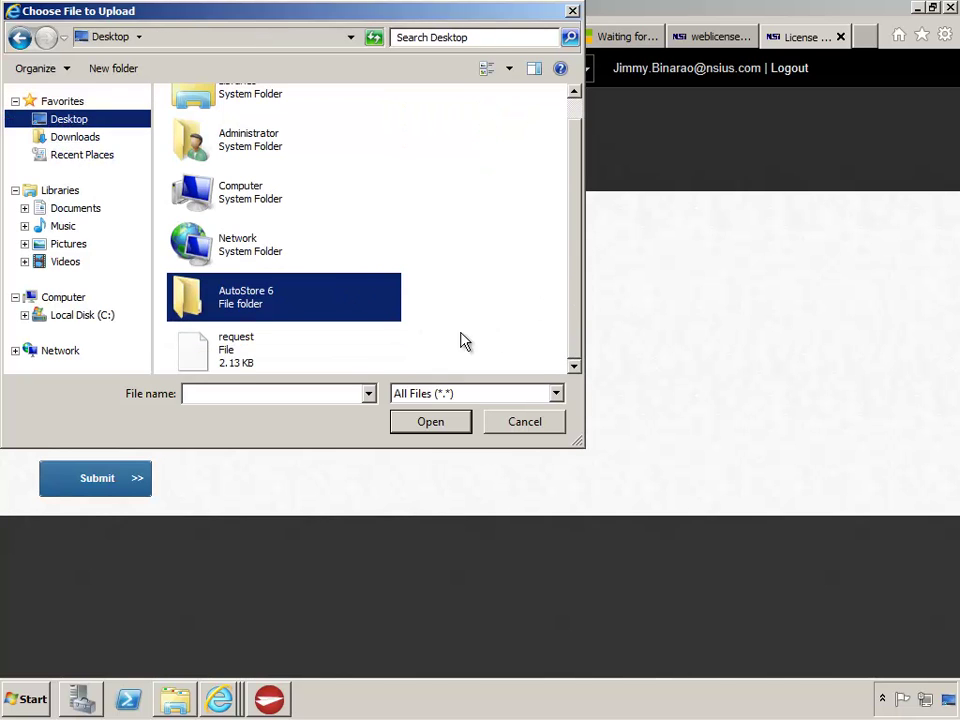
{"action": "left_click", "coordinate": [233, 350]}
{"action": "left_click", "coordinate": [429, 420]}
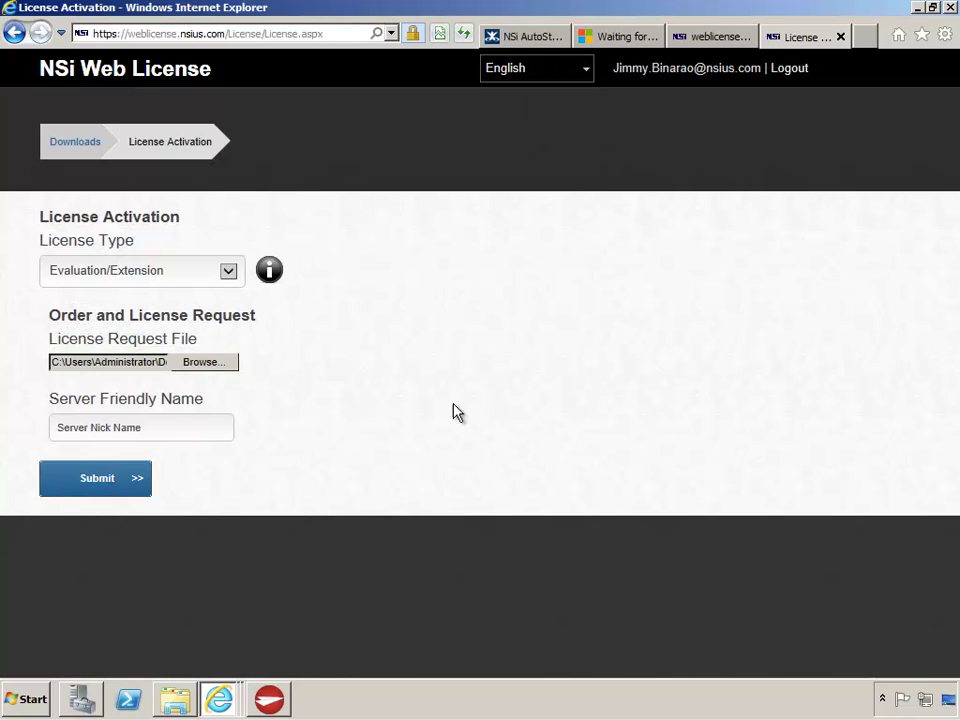
{"action": "key", "text": "Tab"}
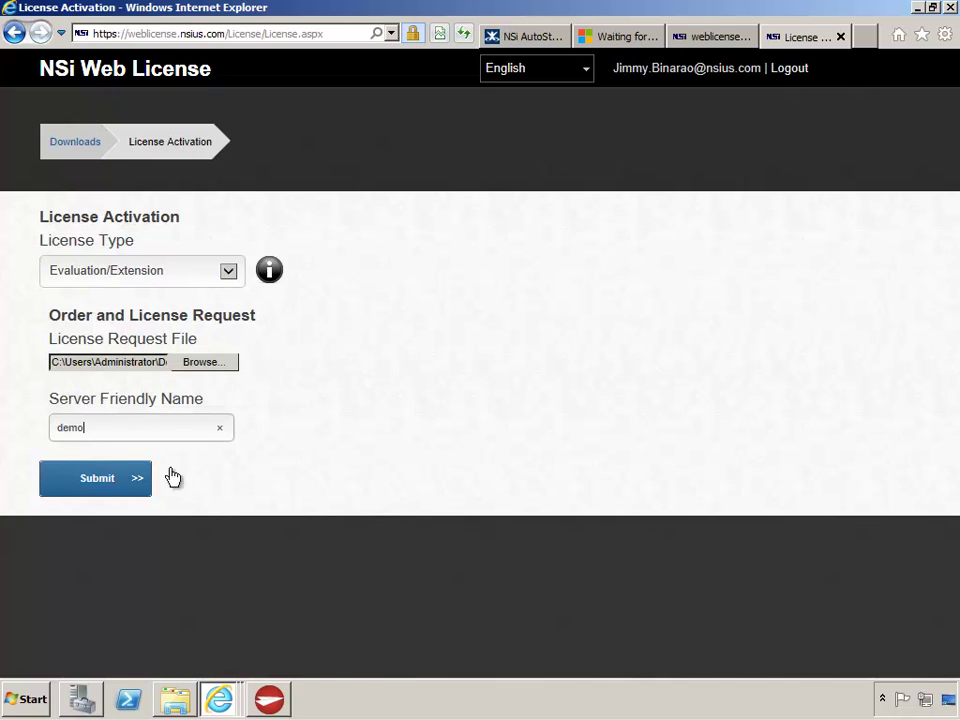
{"action": "left_click", "coordinate": [103, 484]}
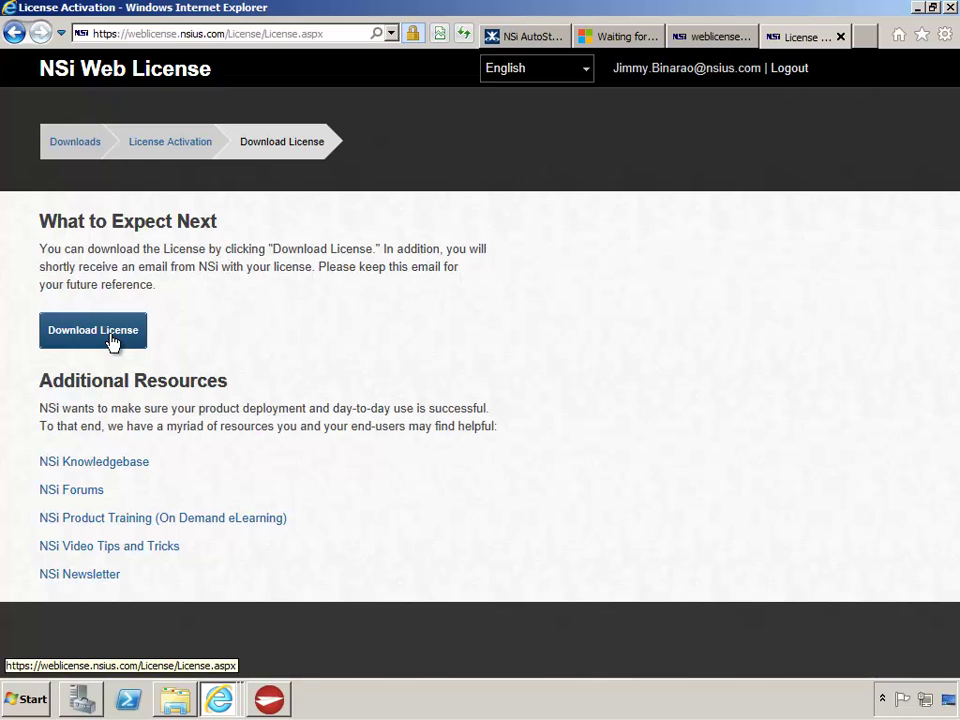
Download the generated license file and save it to the Desktop
{"action": "left_click", "coordinate": [112, 342]}
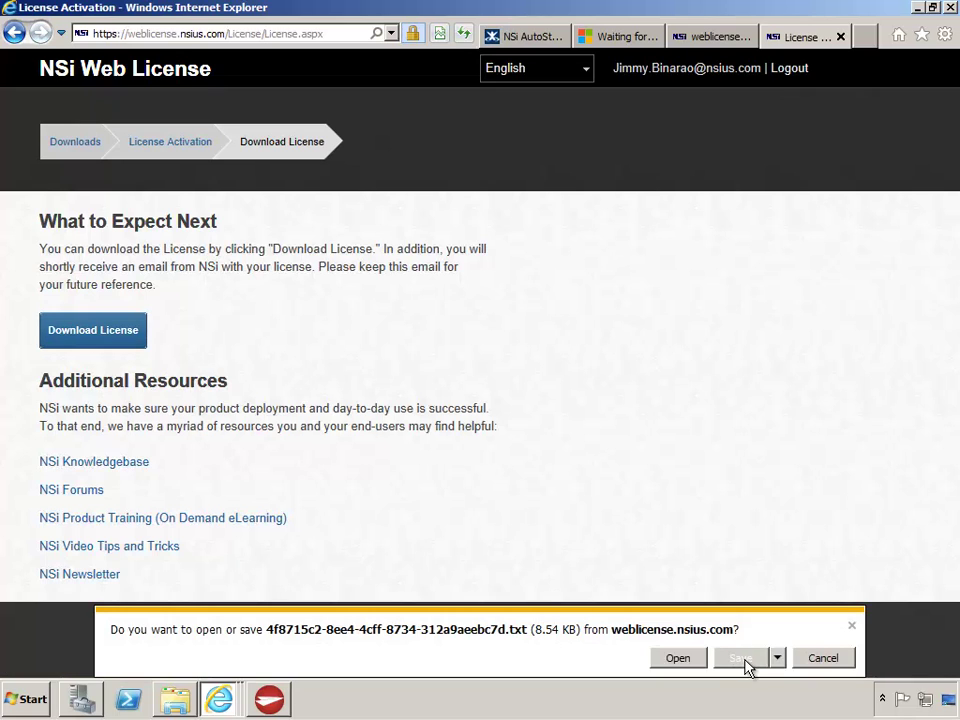
{"action": "left_click", "coordinate": [777, 658]}
{"action": "left_click", "coordinate": [820, 640]}
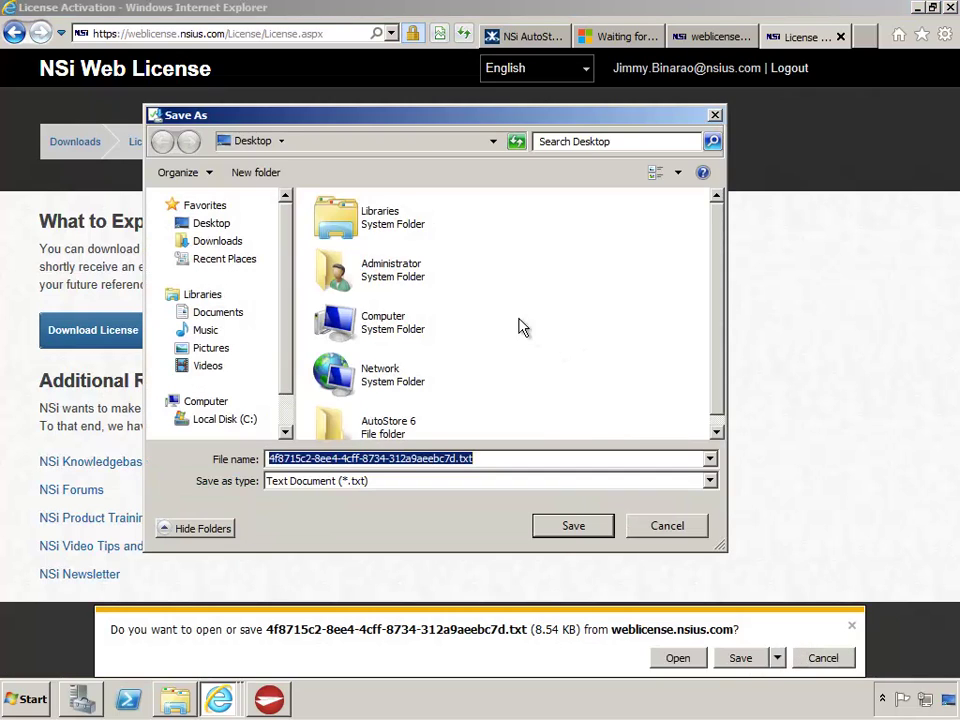
{"action": "left_click", "coordinate": [575, 527]}
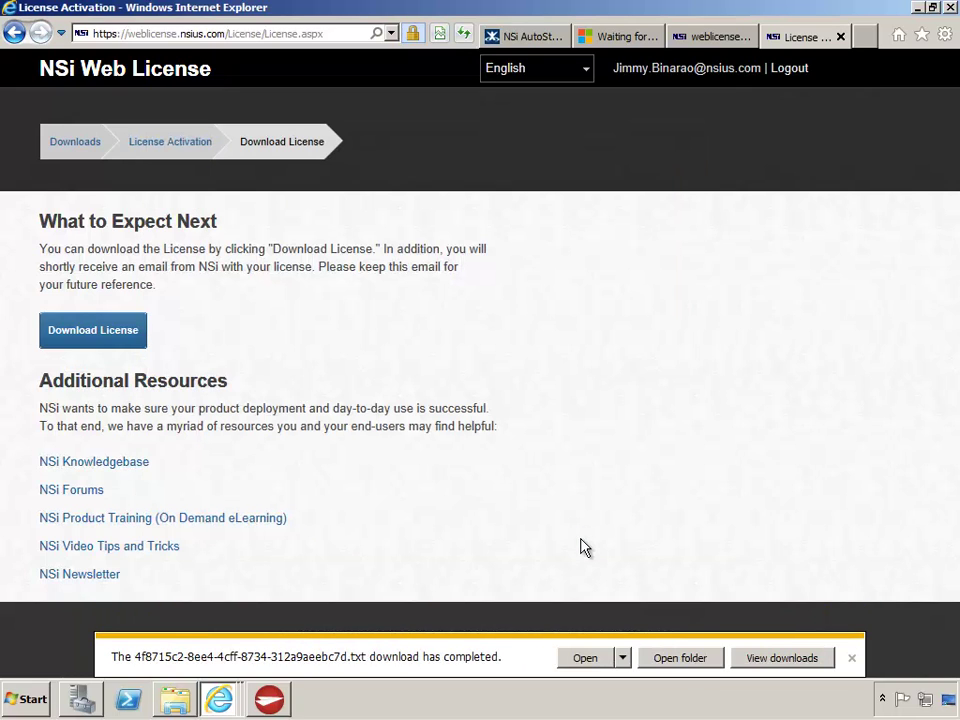
{"action": "left_click", "coordinate": [852, 658]}
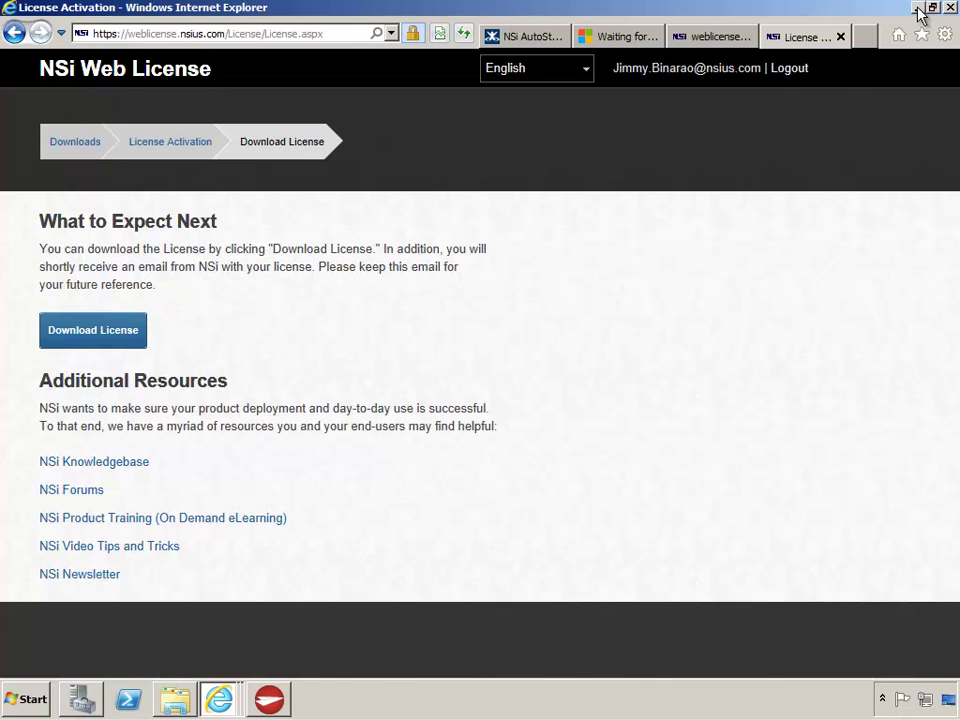
{"action": "left_click", "coordinate": [917, 7]}
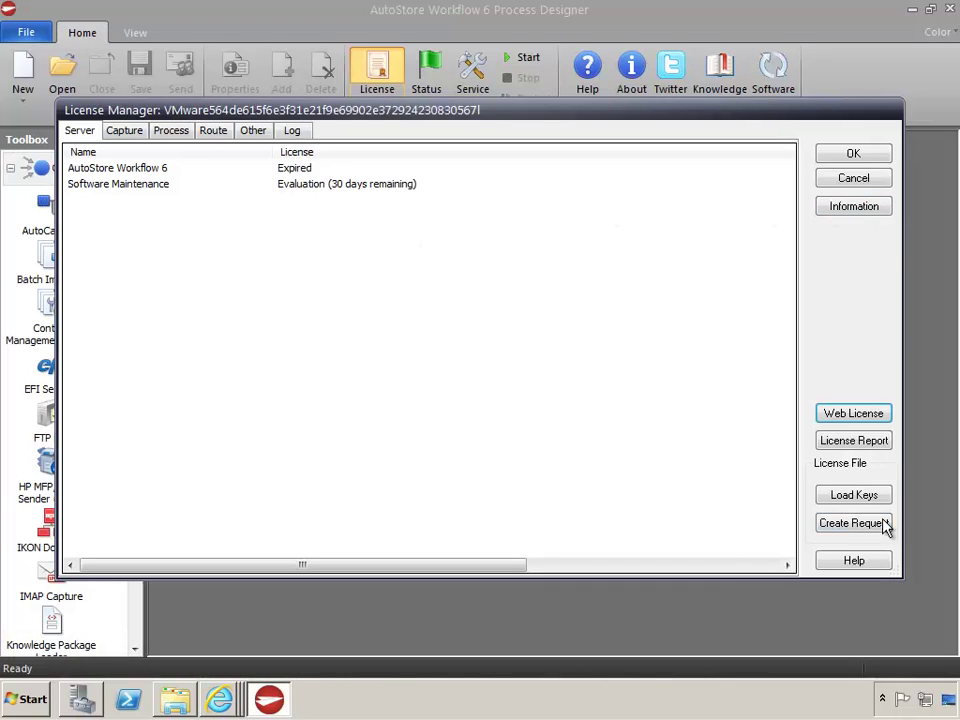
Load the downloaded license .txt from the Desktop, accept the 30-day evaluation keys, and close License Manager
{"action": "left_click", "coordinate": [843, 499]}
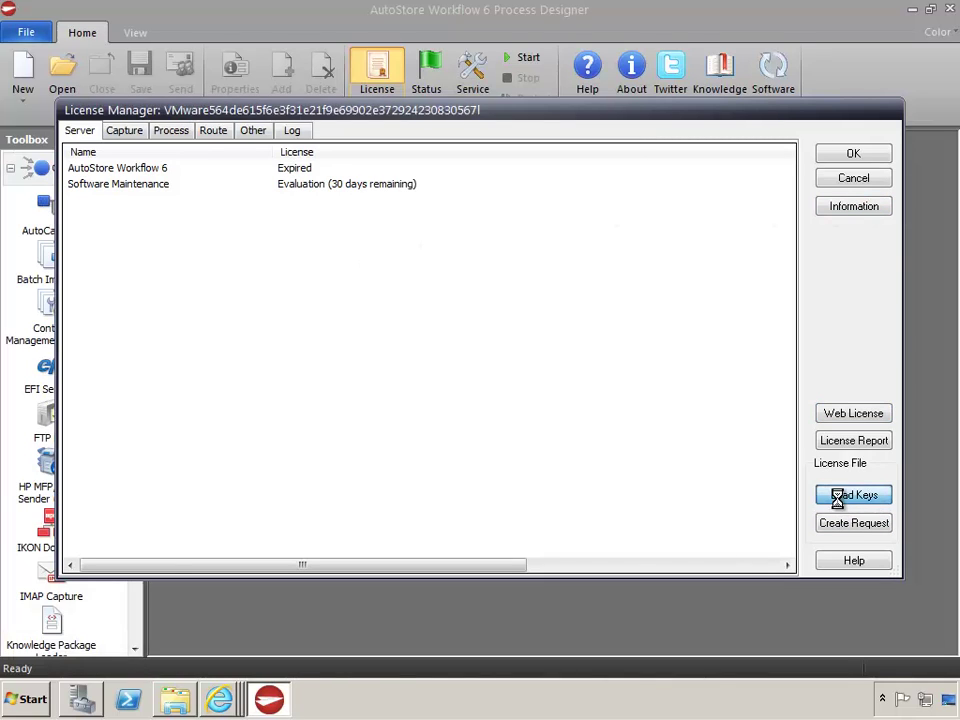
{"action": "left_click", "coordinate": [128, 242]}
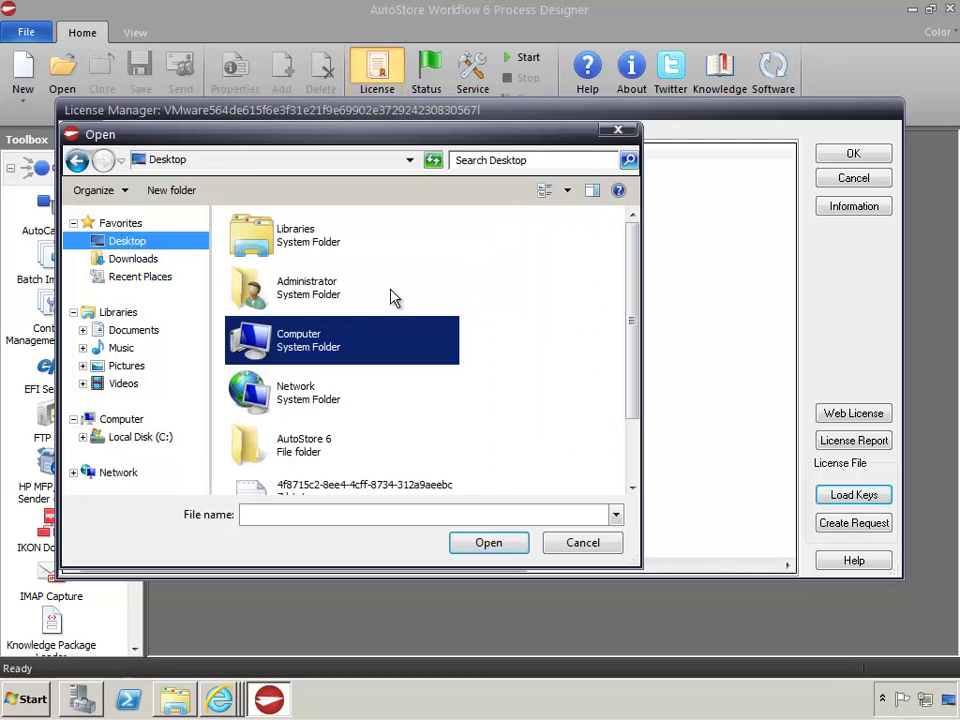
{"action": "left_click_drag", "start_coordinate": [632, 318], "coordinate": [638, 406]}
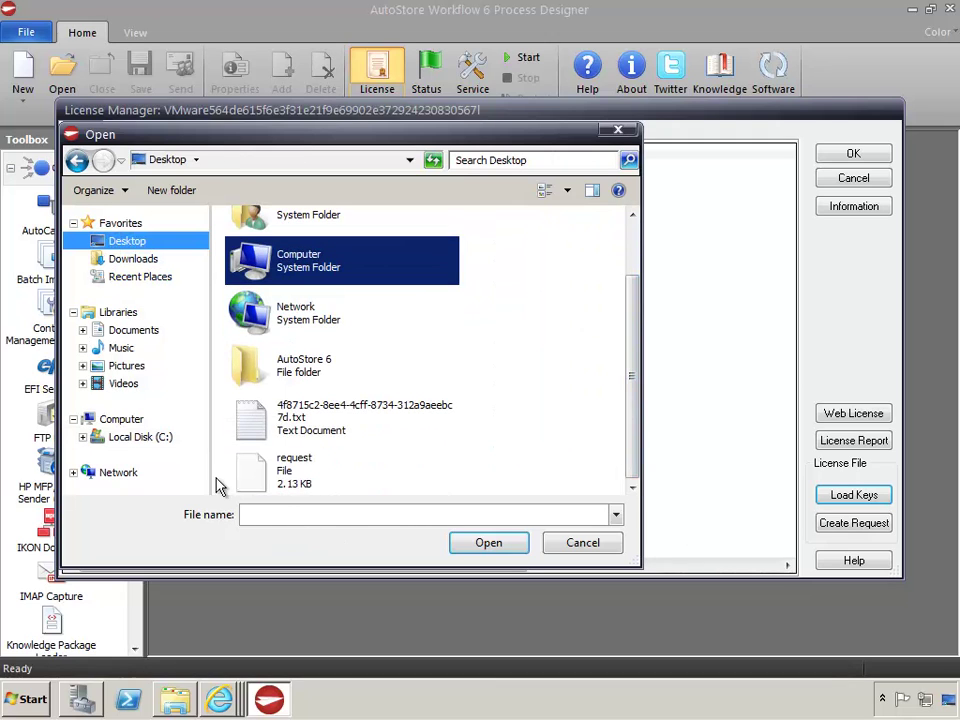
{"action": "left_click", "coordinate": [255, 422]}
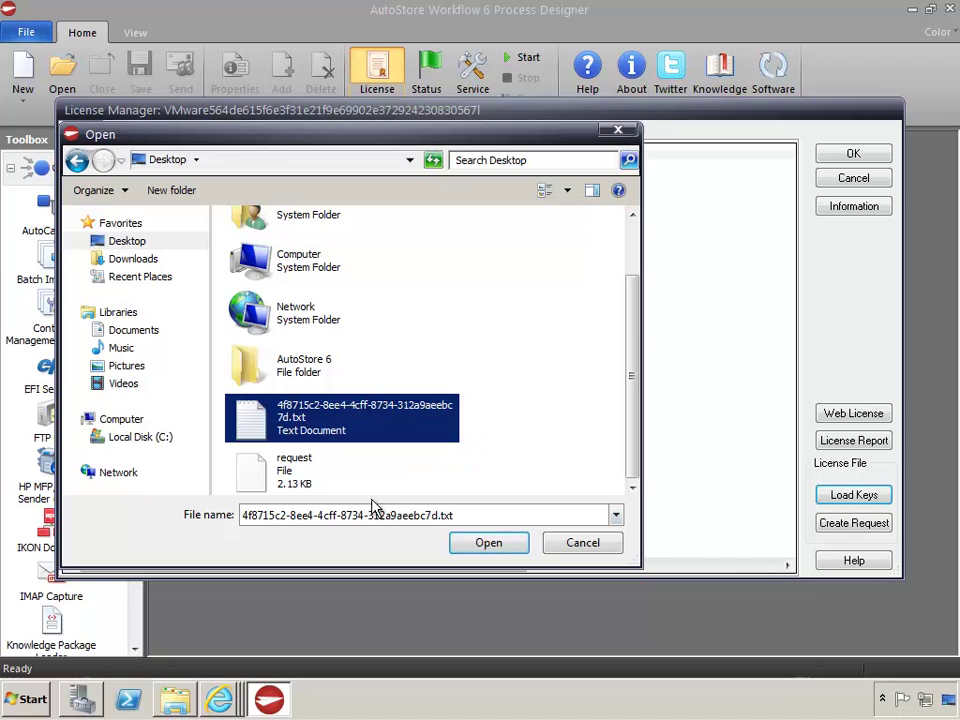
{"action": "left_click", "coordinate": [489, 543]}
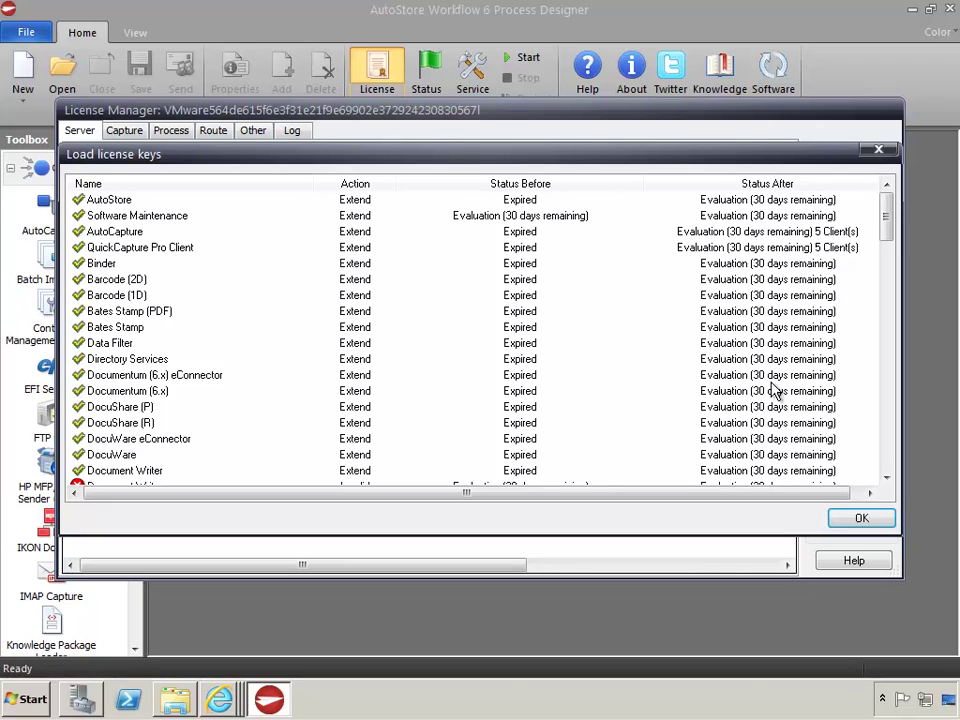
{"action": "left_click", "coordinate": [862, 520]}
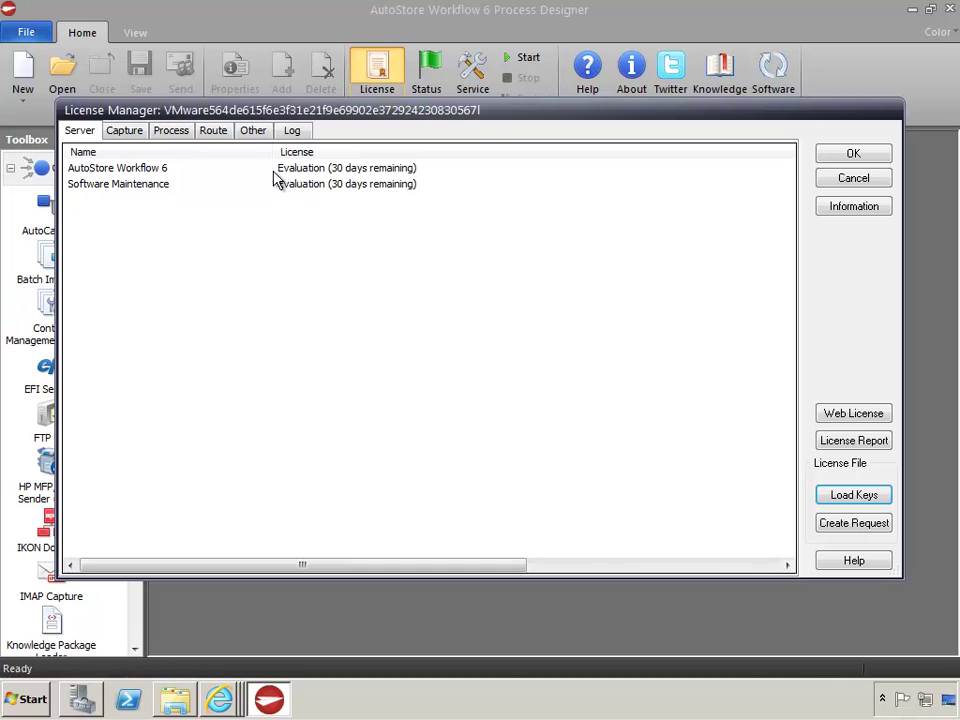
{"action": "left_click", "coordinate": [848, 156]}
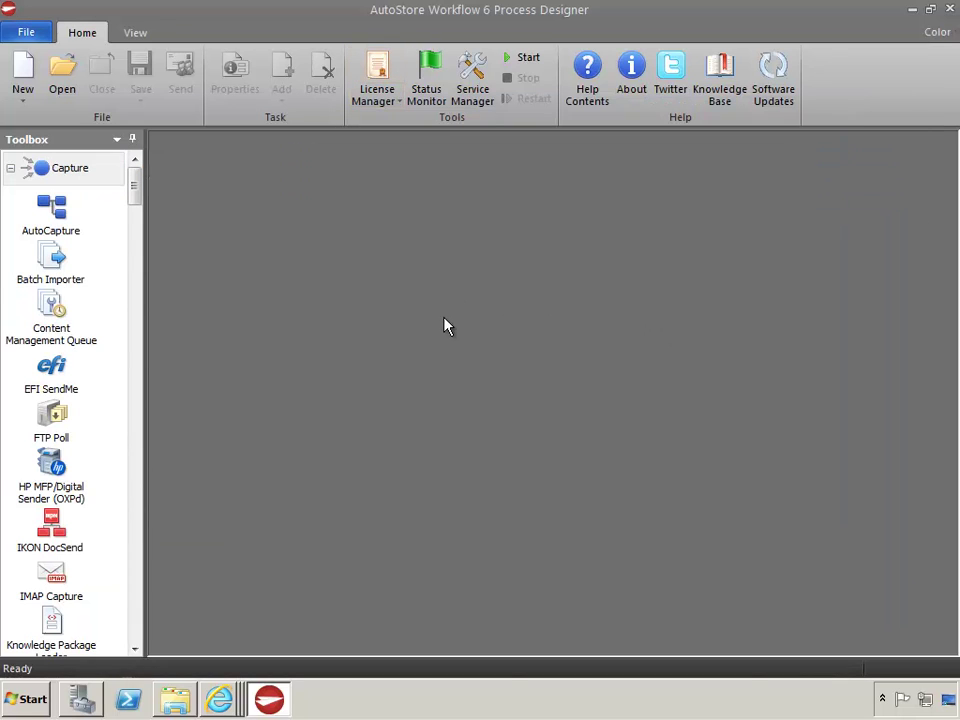